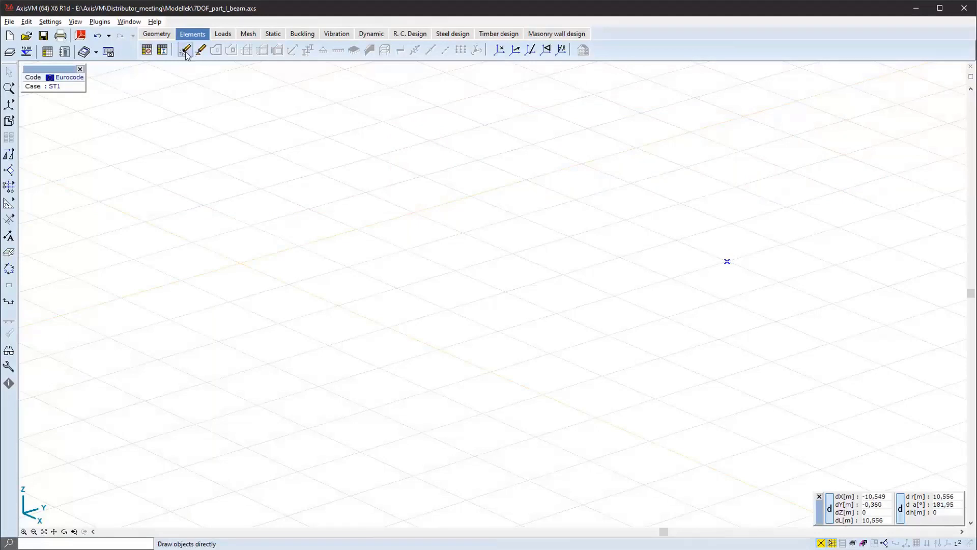
Step: Draw a straight 5 m IPE 400 beam of S 235 parallel to the global Y axis
left_click(185, 53)
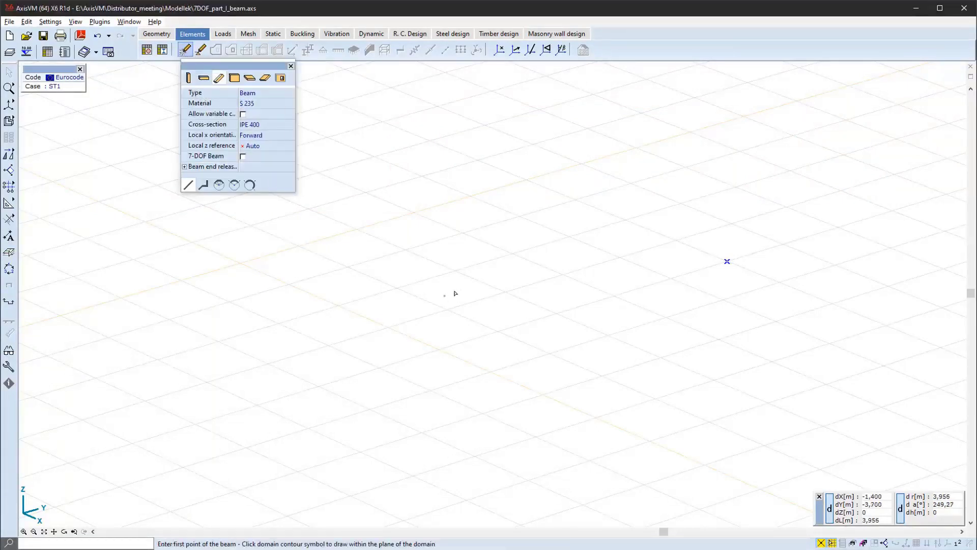
left_click(242, 264)
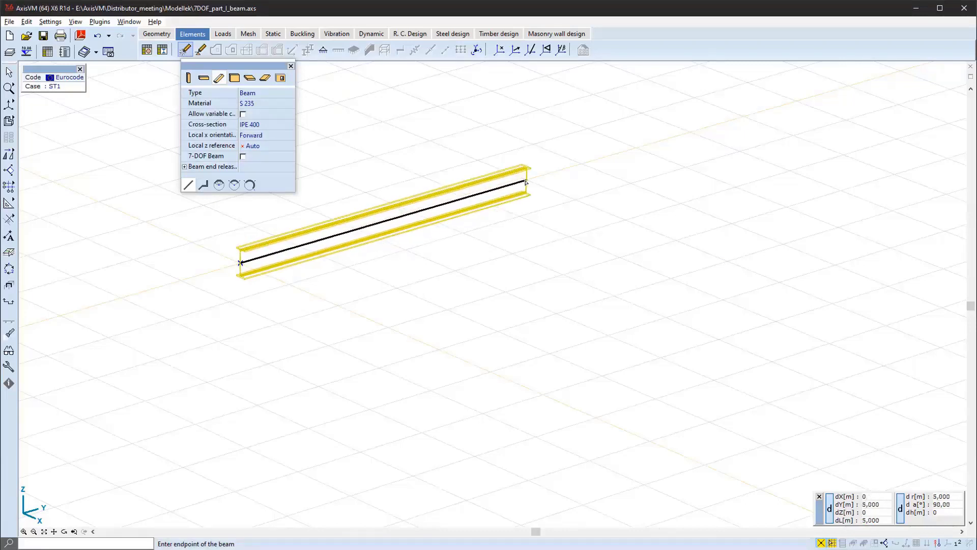
left_click(525, 182)
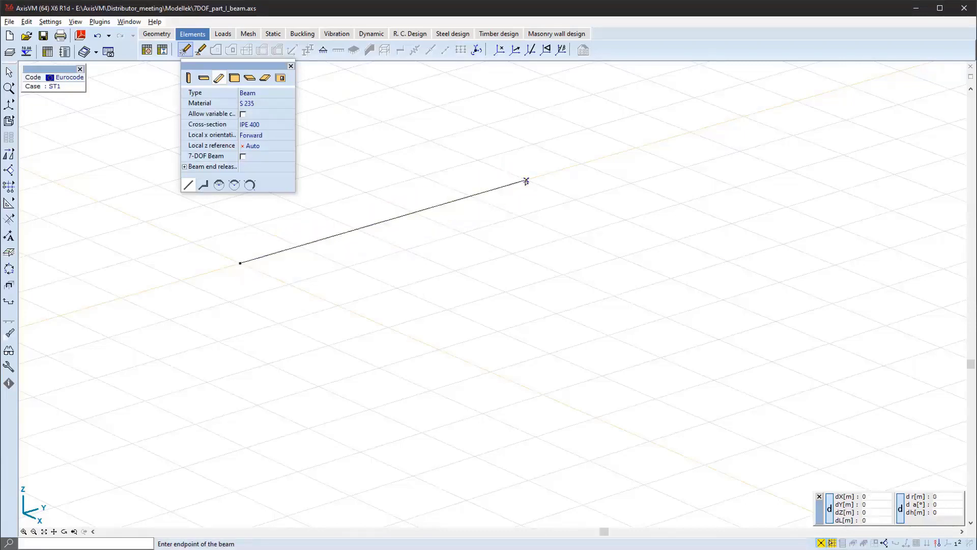
Step: Enable the 7-DOF Beam option and draw a second 5 m beam parallel to the first one
left_click(244, 158)
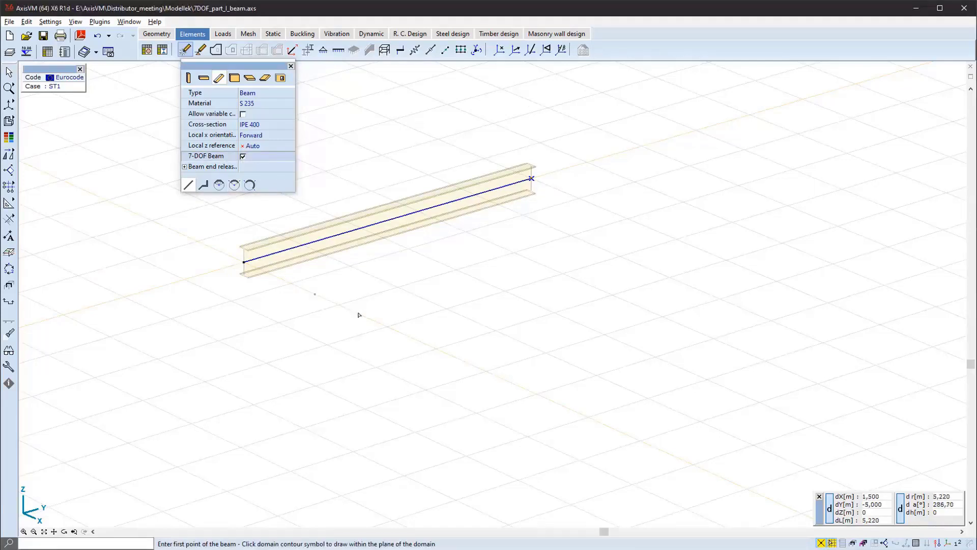
left_click(488, 370)
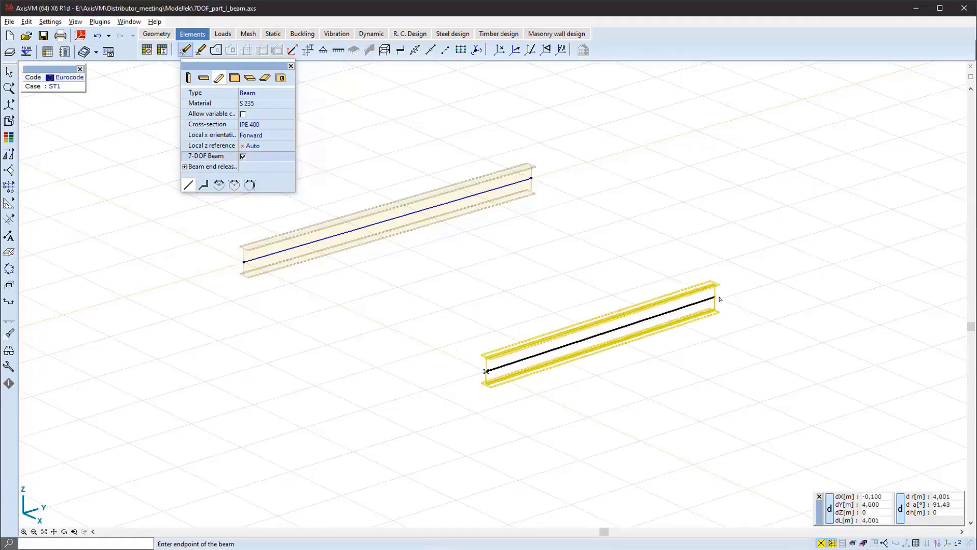
left_click(776, 283)
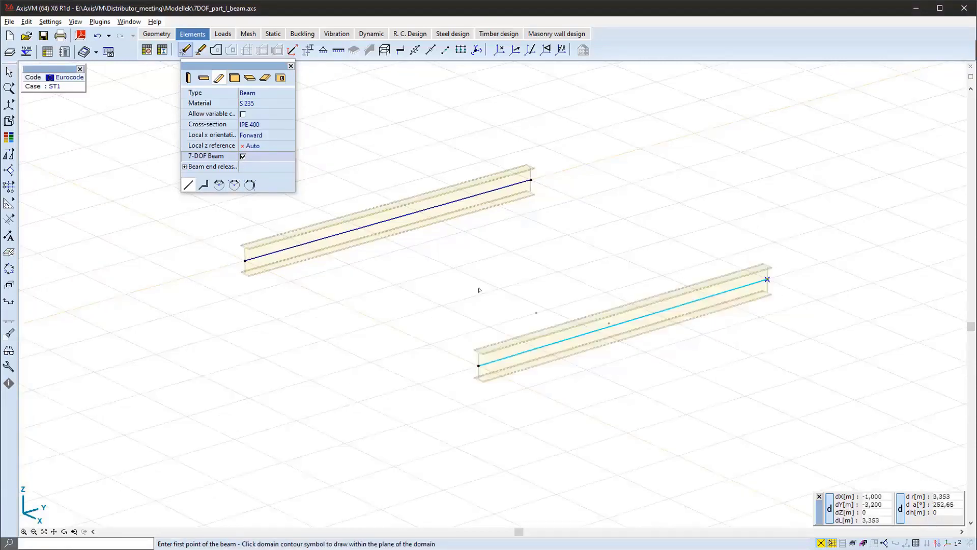
left_click(291, 66)
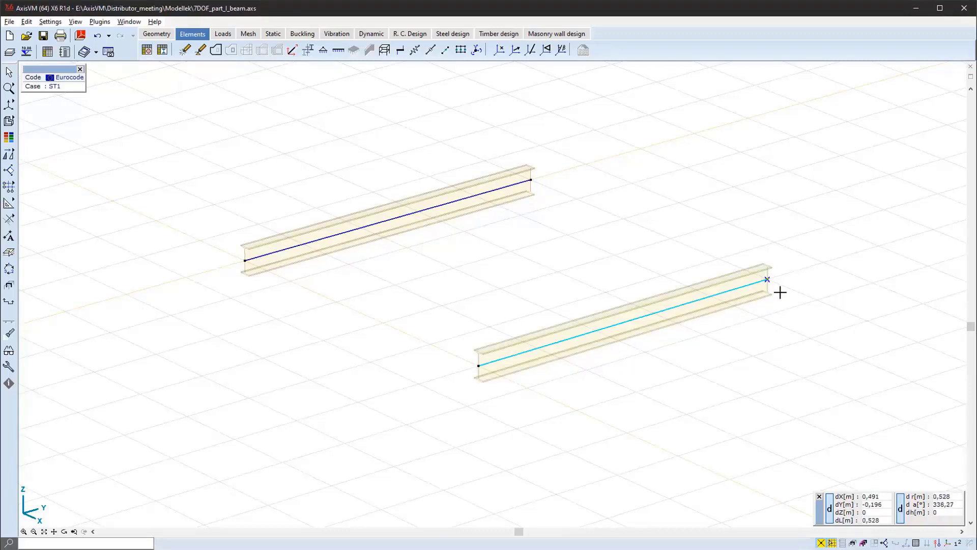
Step: Convert the second beam to the ordinary Beam element type
left_click_drag(698, 390, 570, 268)
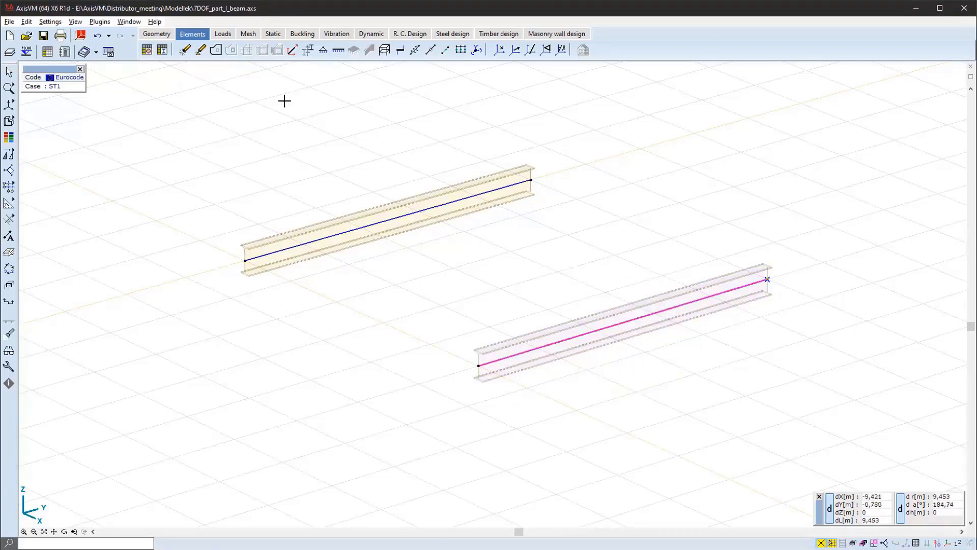
left_click(292, 51)
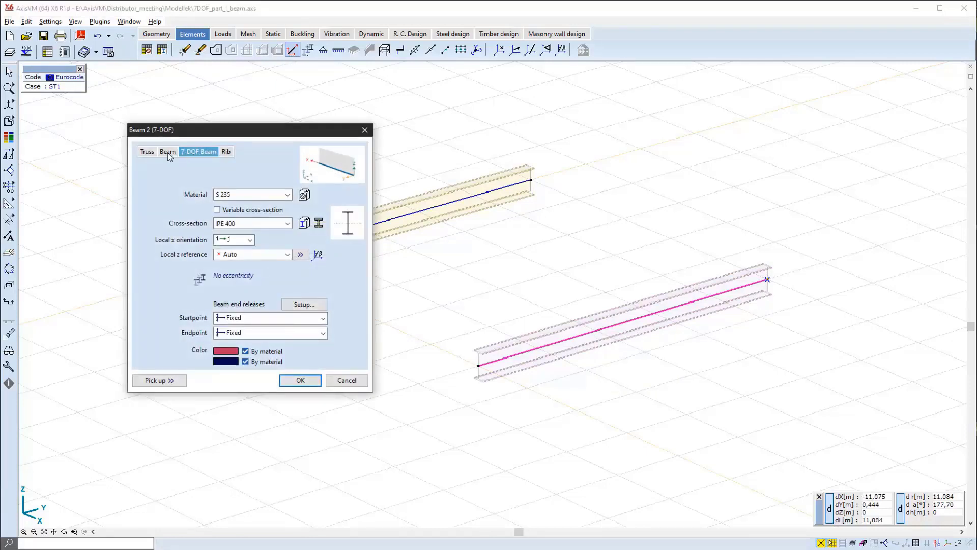
left_click(167, 153)
left_click(301, 381)
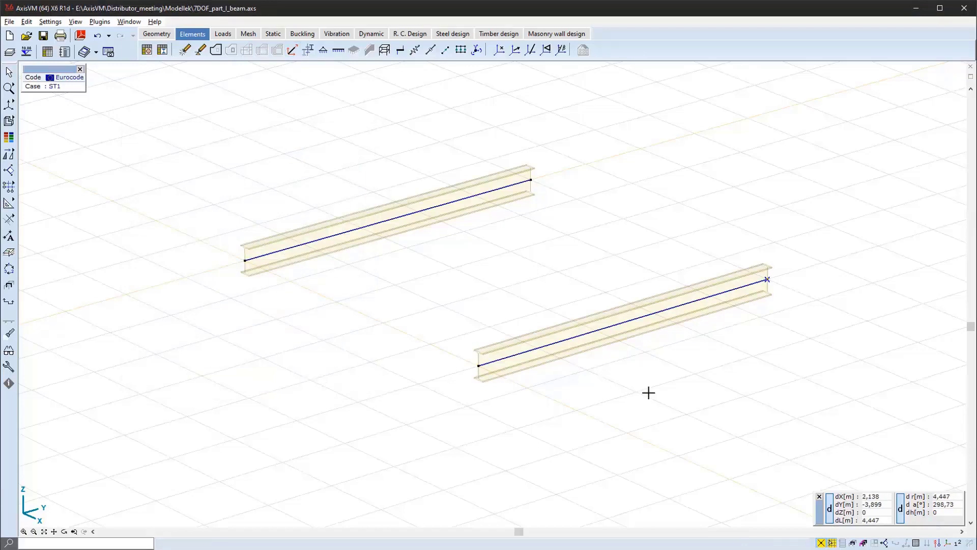
Step: Redefine the second beam as a 7-DOF Beam with the S 235 material and IPE 400 cross-section
left_click_drag(648, 393, 560, 283)
left_click(292, 49)
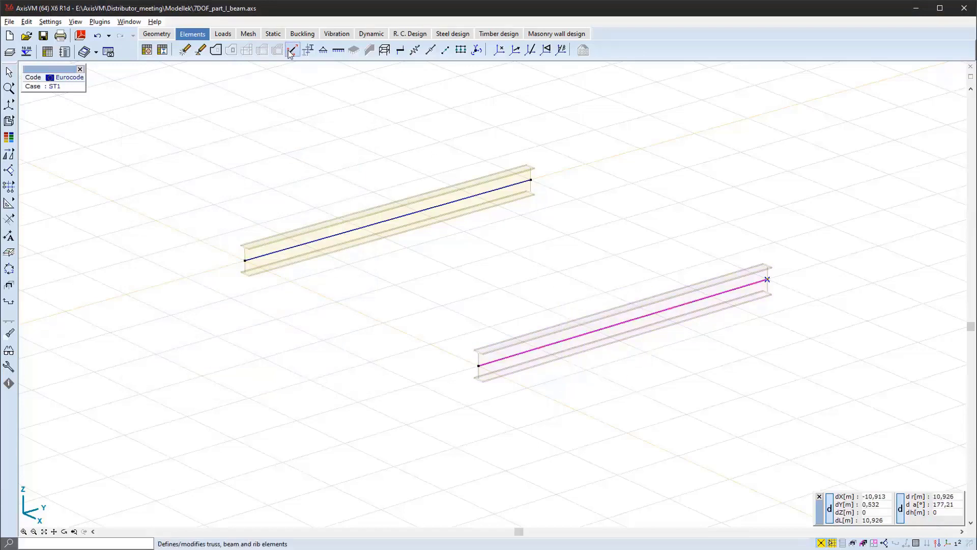
left_click(199, 151)
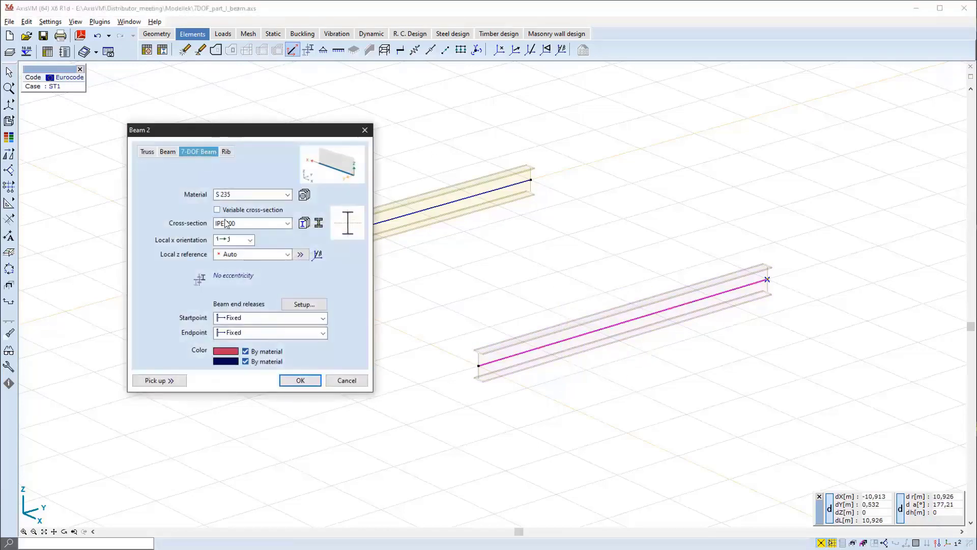
left_click(299, 380)
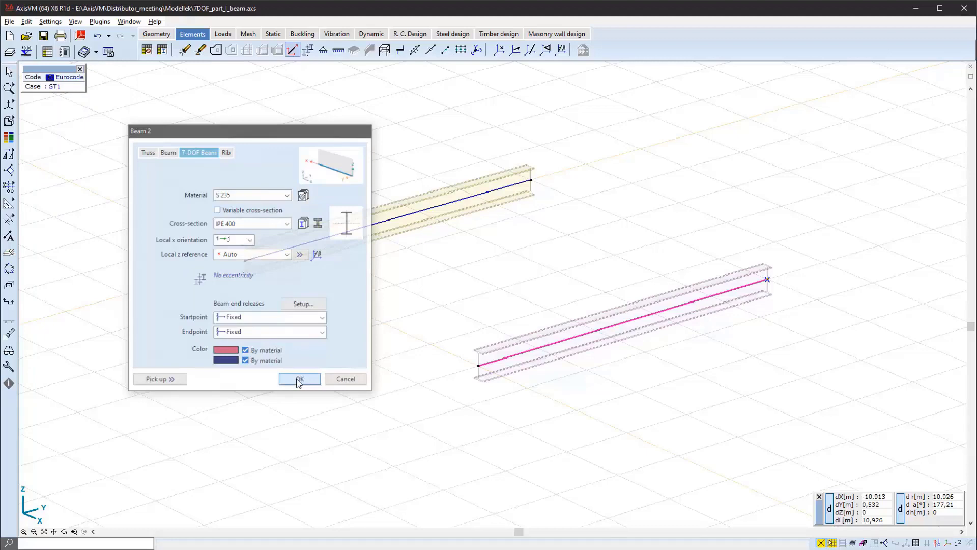
left_click(299, 380)
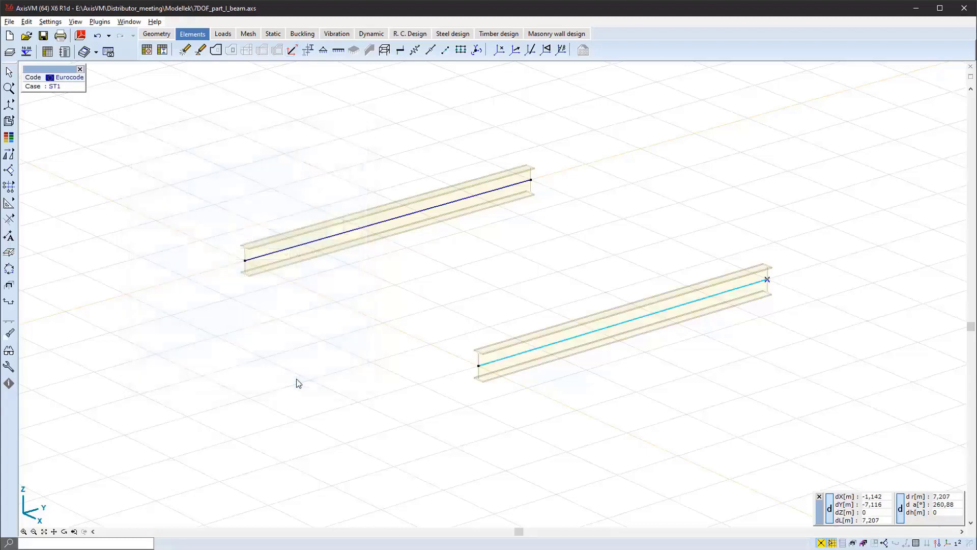
Step: Define nodal supports at the end nodes of both beams
left_click_drag(209, 108, 796, 441)
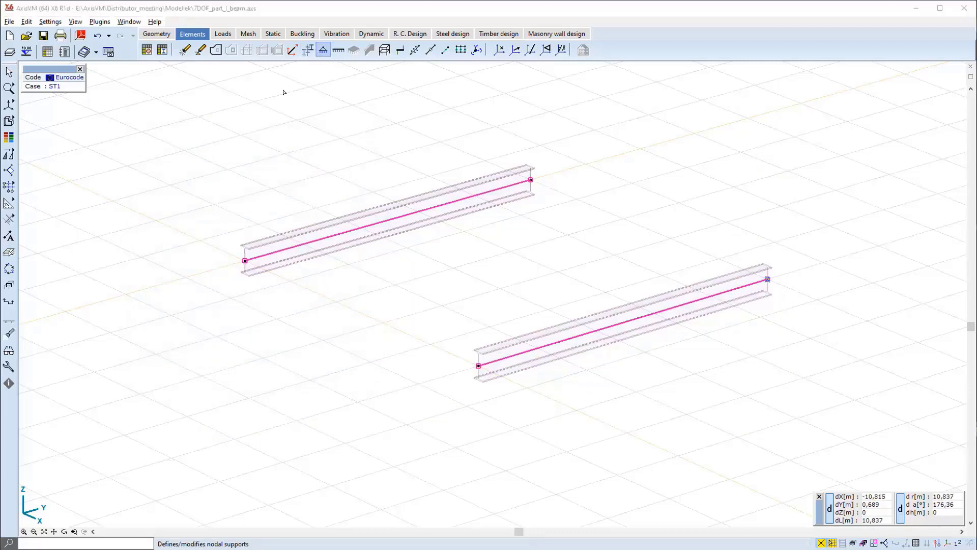
left_click(644, 362)
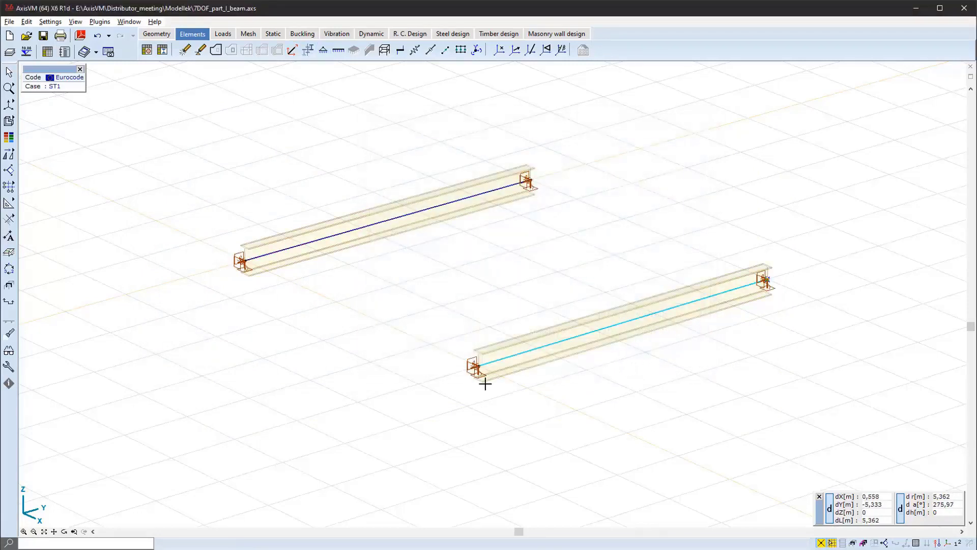
Step: Apply a concentrated global moment MY of 10 kNm at ratio 0,500 on both beams in load case ST1
left_click(225, 34)
left_click_drag(214, 99, 798, 405)
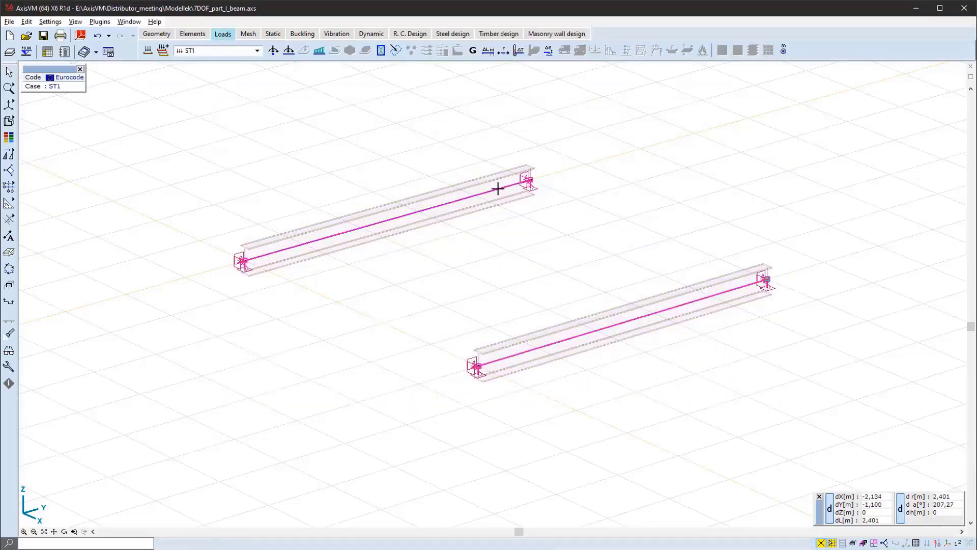
left_click(288, 51)
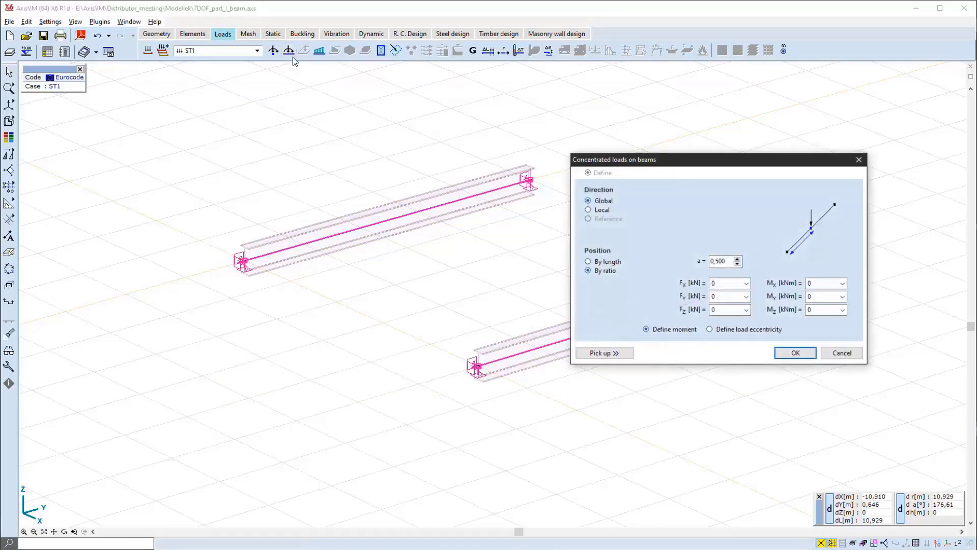
left_click(824, 296)
type("10")
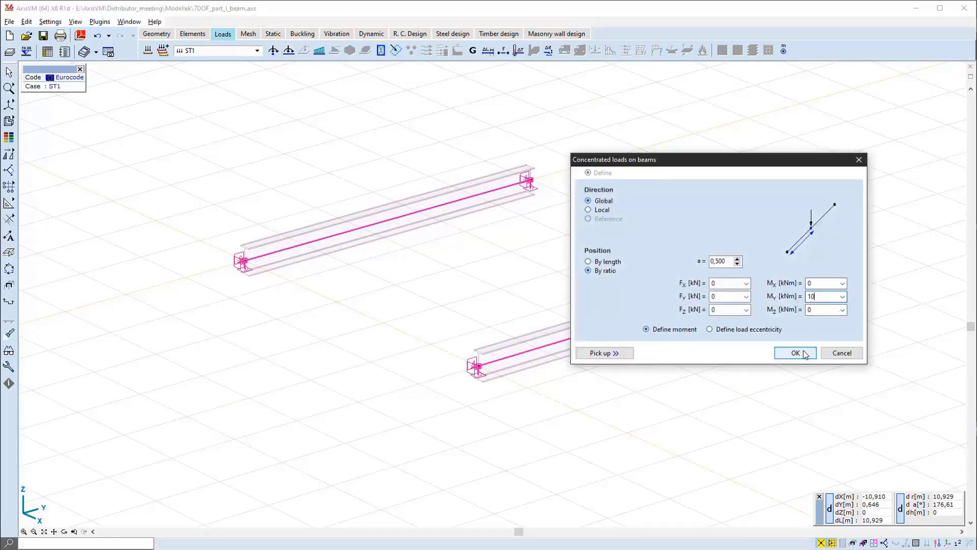
left_click(796, 353)
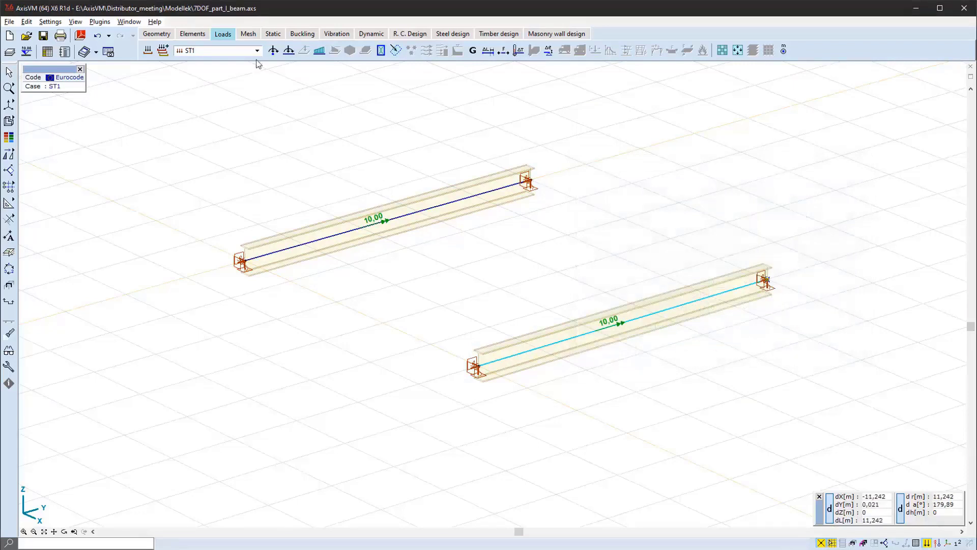
Step: Mesh both beams by dividing each line element into 10 segments
left_click(248, 34)
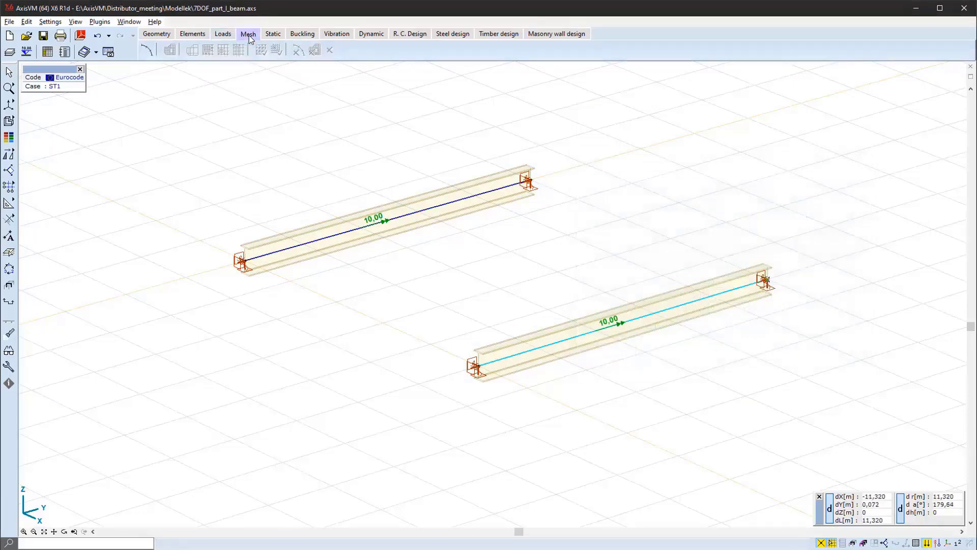
left_click(149, 51)
left_click(86, 74)
left_click(162, 75)
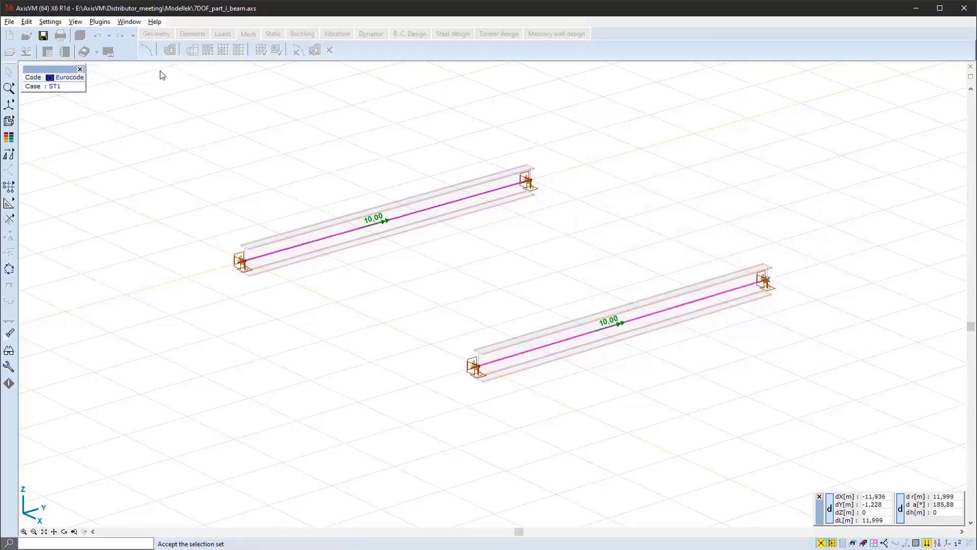
left_click(460, 294)
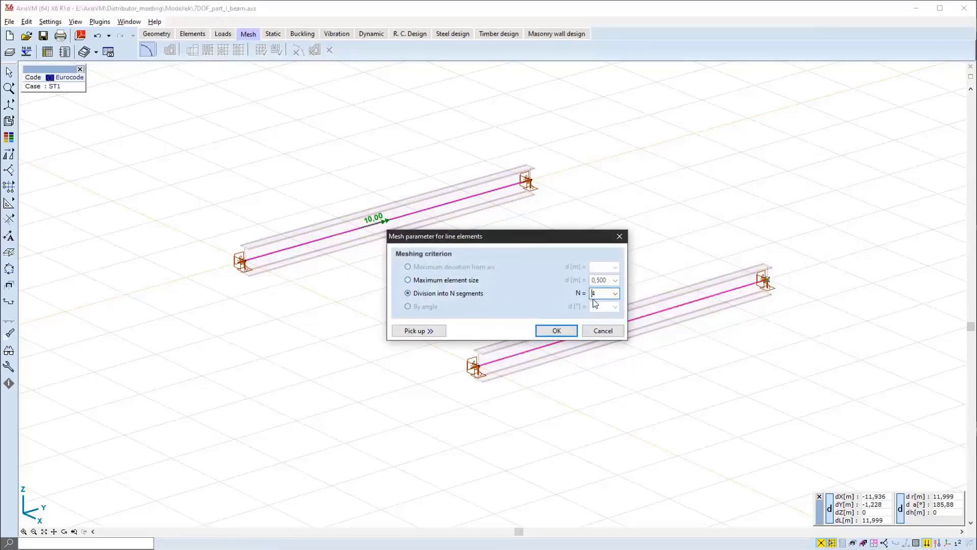
type("10")
left_click(557, 331)
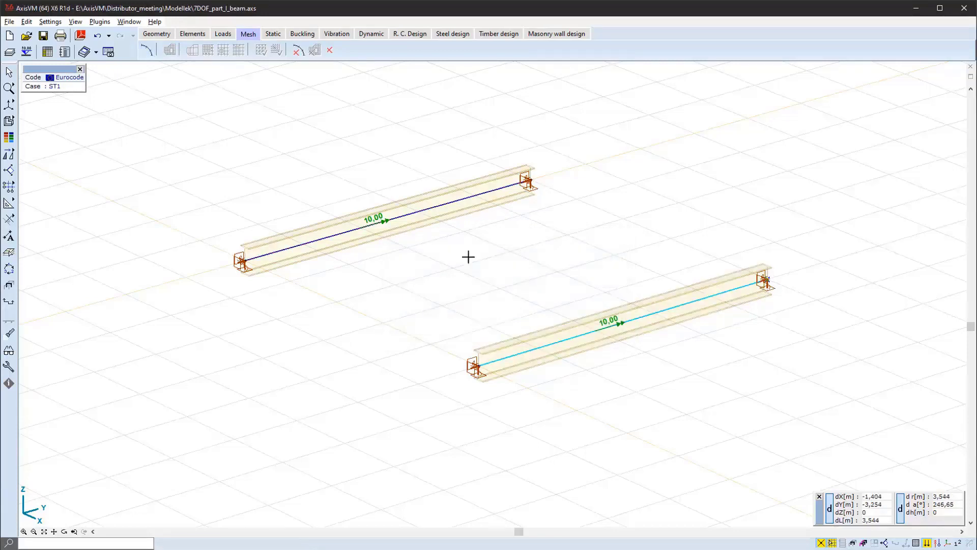
Step: Save the modified model and run the linear static analysis
left_click(273, 33)
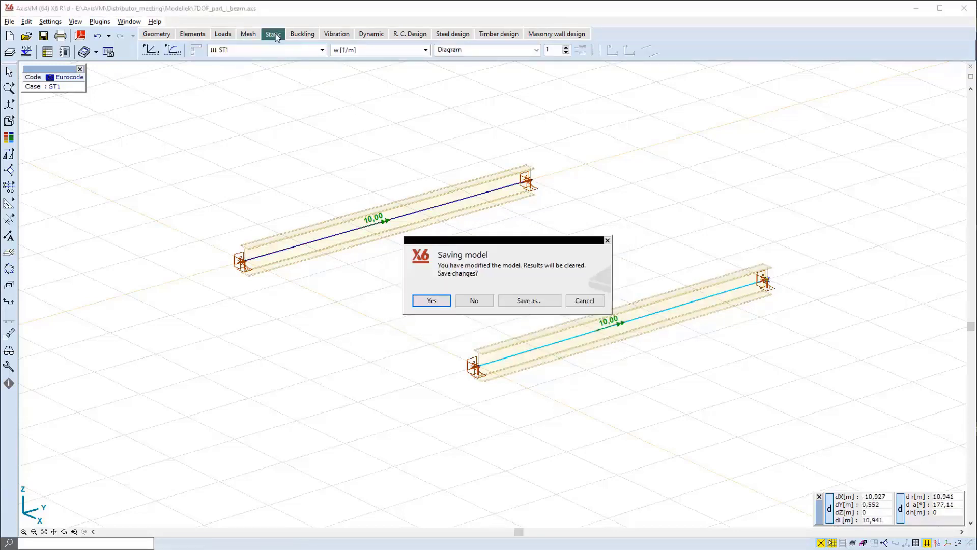
left_click(434, 301)
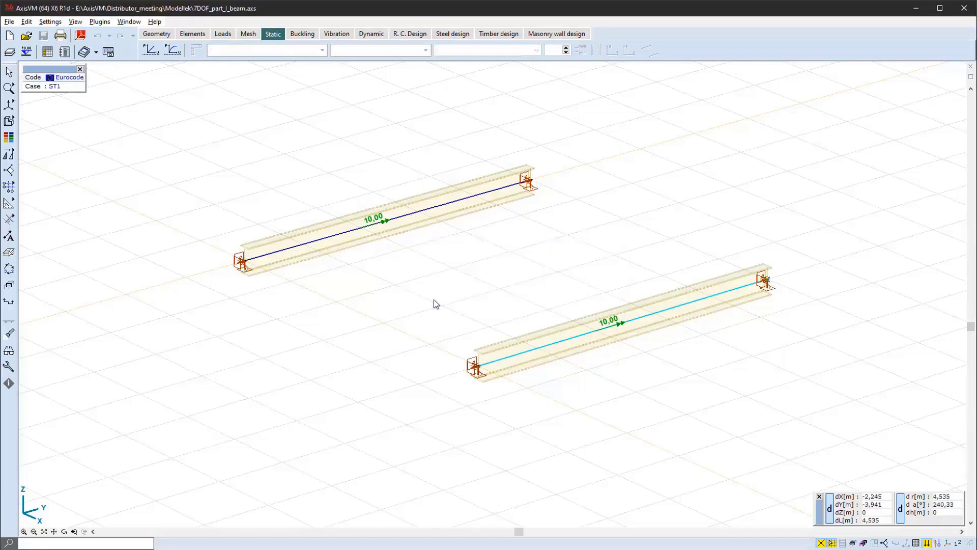
left_click(151, 51)
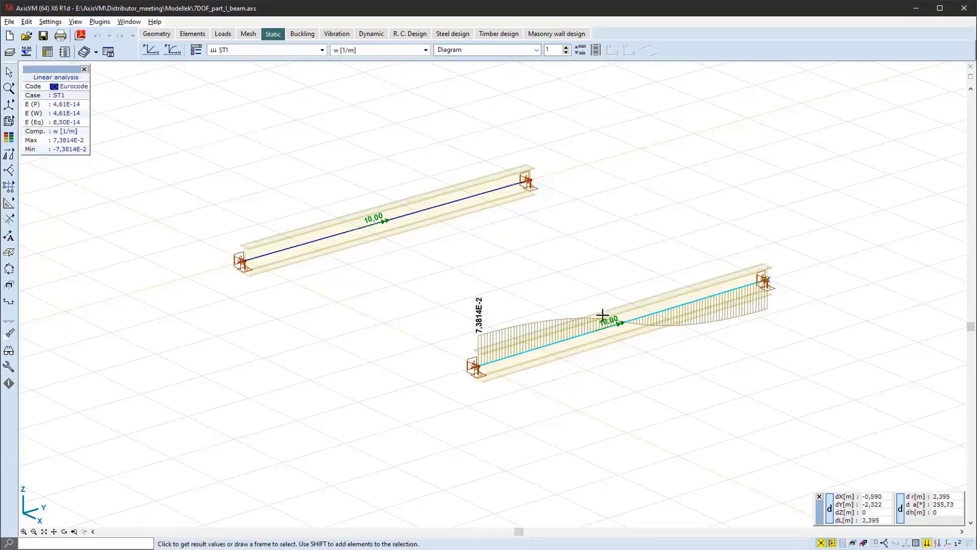
Step: Examine the cross-section displacement diagrams of the 7-DOF beam and the ordinary beam
left_click(592, 337)
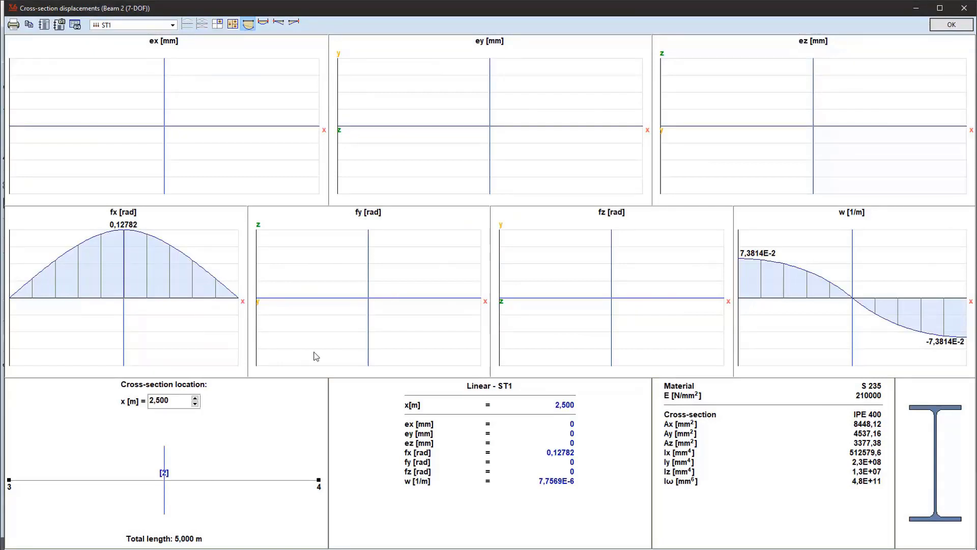
left_click(940, 28)
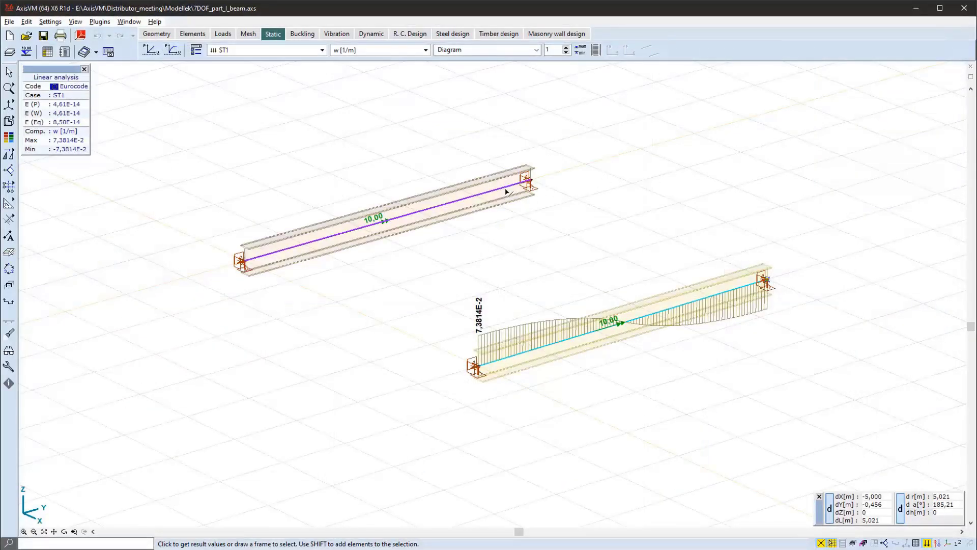
left_click(507, 192)
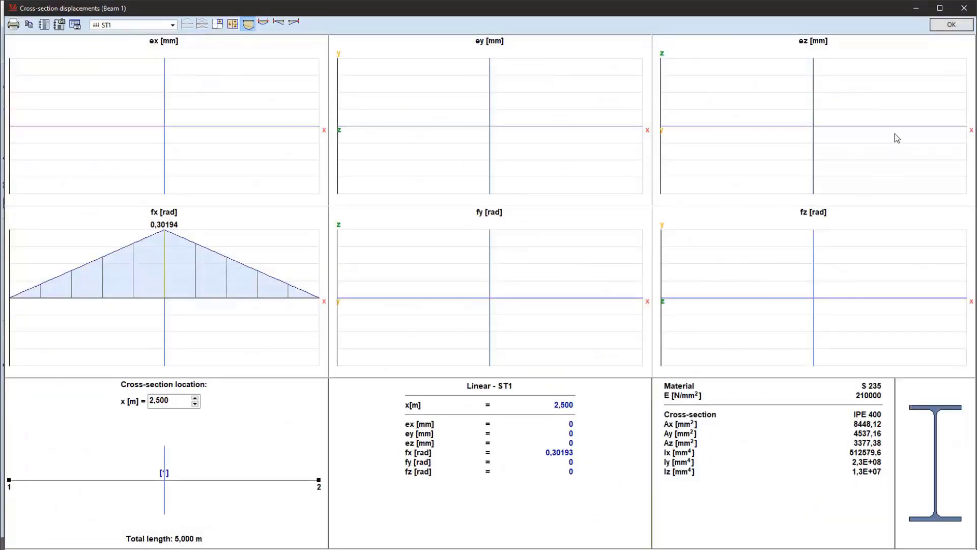
left_click(952, 25)
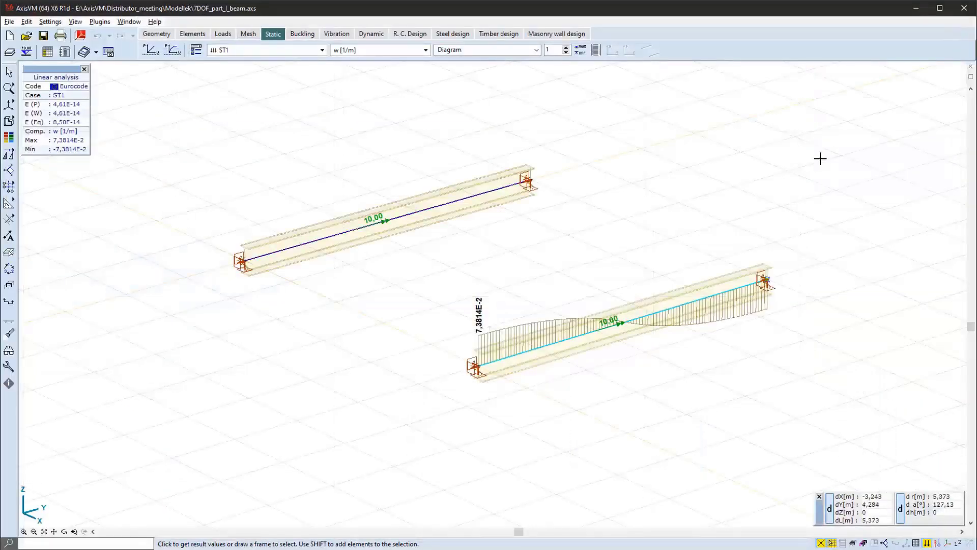
Step: Display the bimoment B [kNm²] diagram and examine the internal force diagrams of the 7-DOF beam
left_click(426, 51)
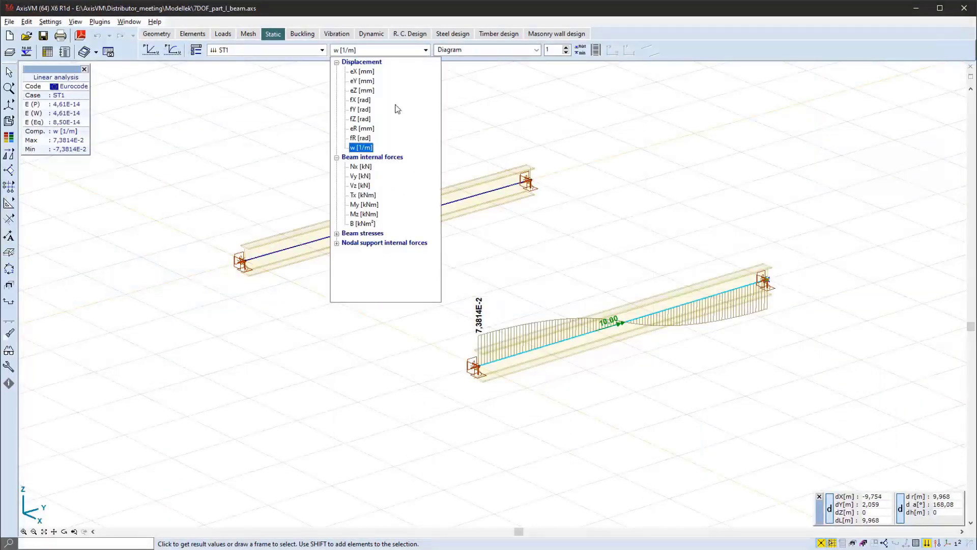
left_click(363, 224)
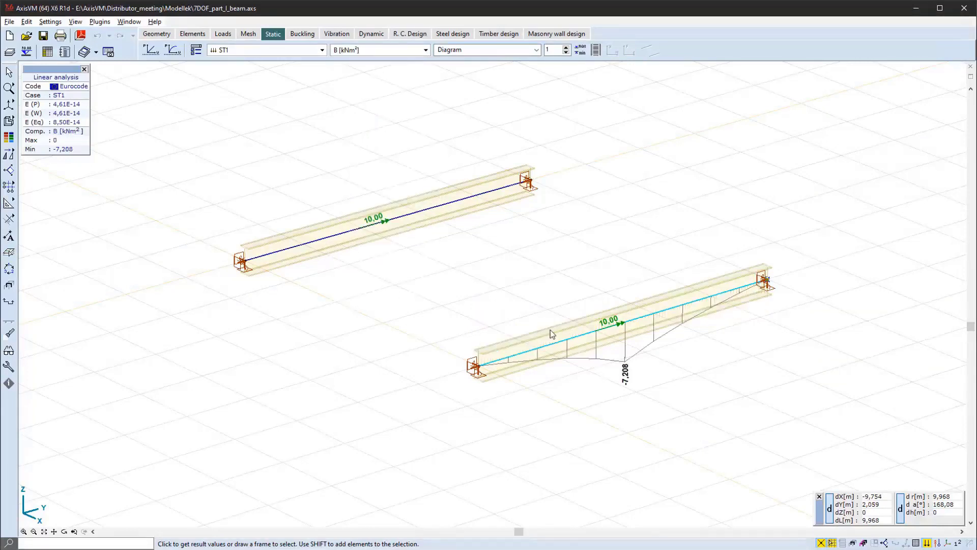
left_click(583, 338)
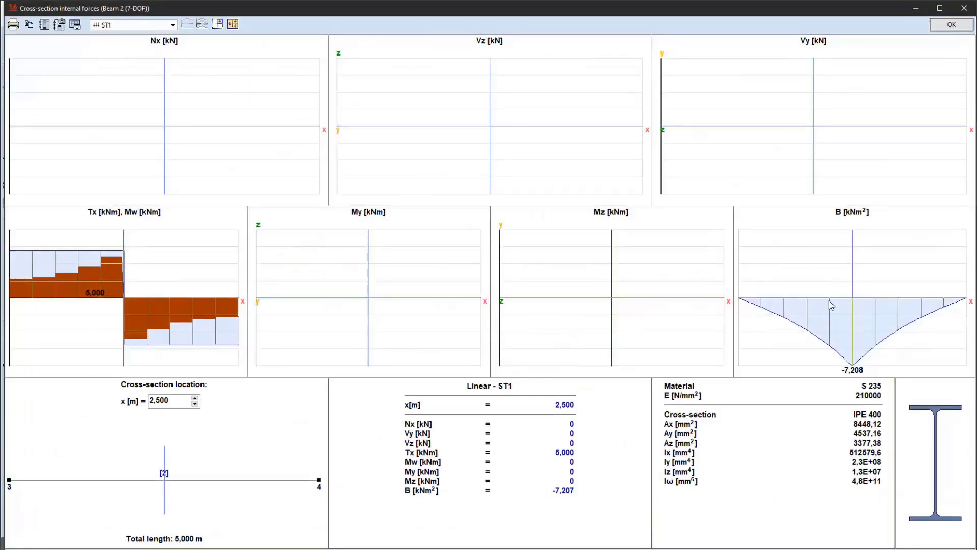
left_click(942, 26)
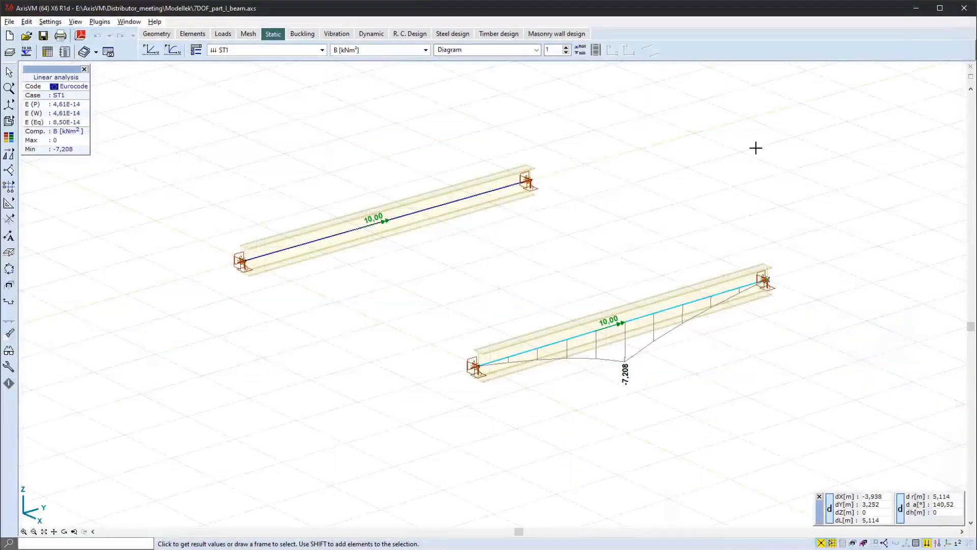
Step: Display the Smin [N/mm²] and Smax [N/mm²] beam stress diagrams for load case ST1 on both beams
left_click(427, 50)
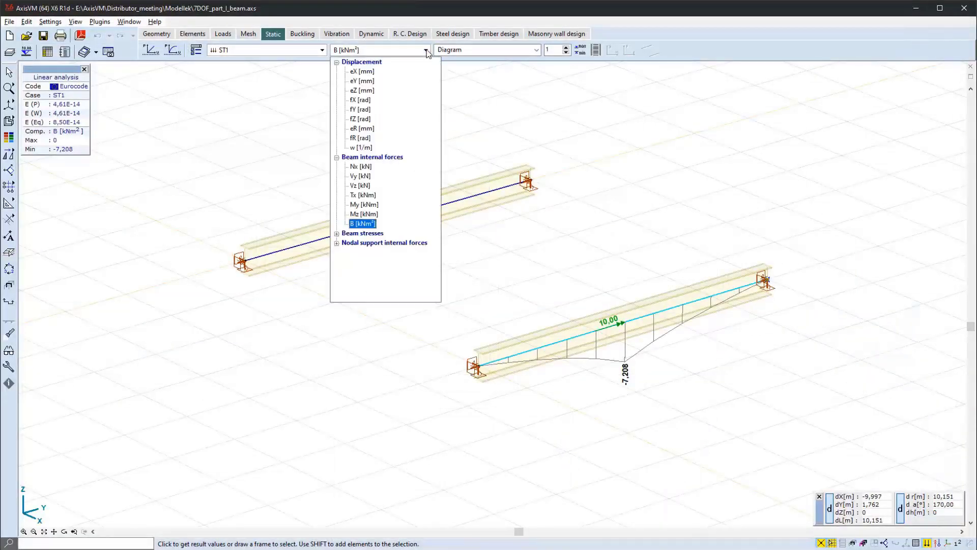
left_click(338, 238)
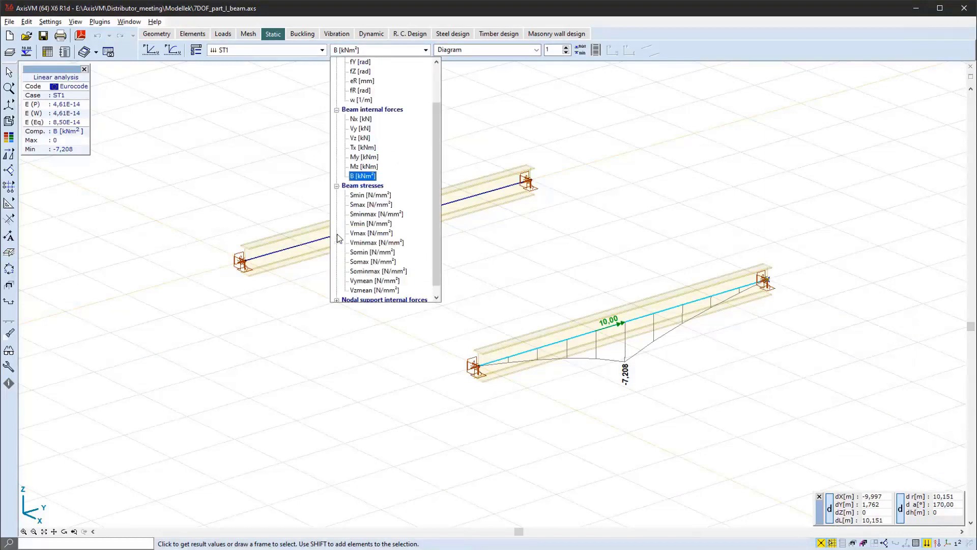
left_click(363, 196)
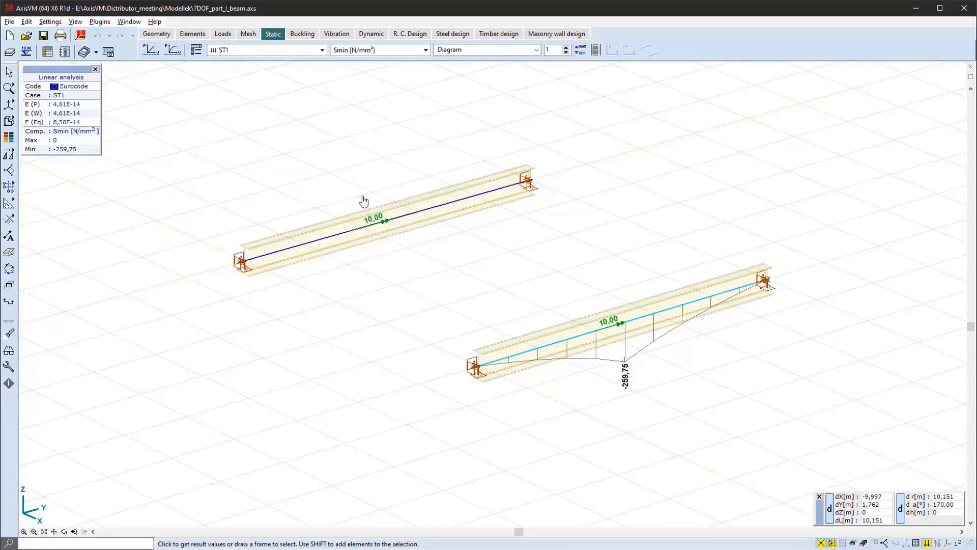
left_click(407, 51)
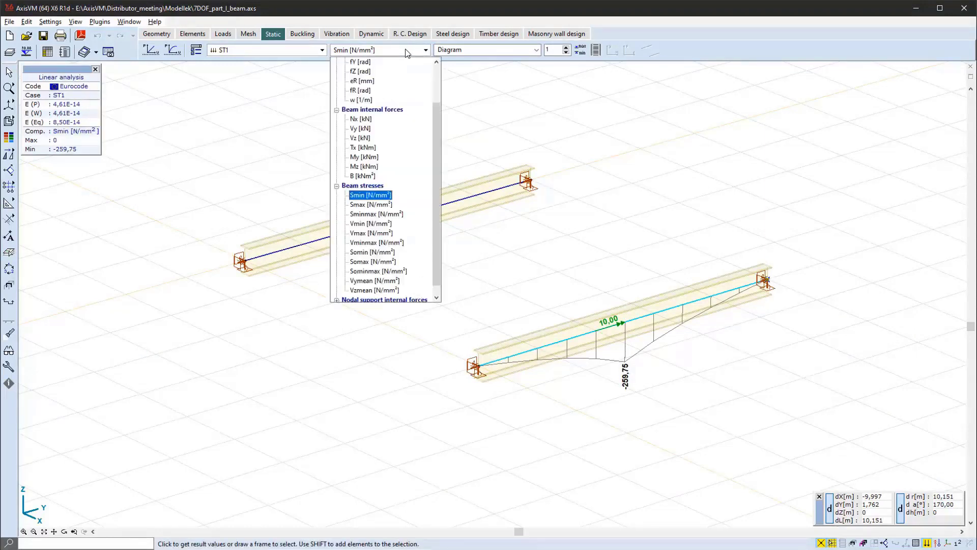
left_click(364, 204)
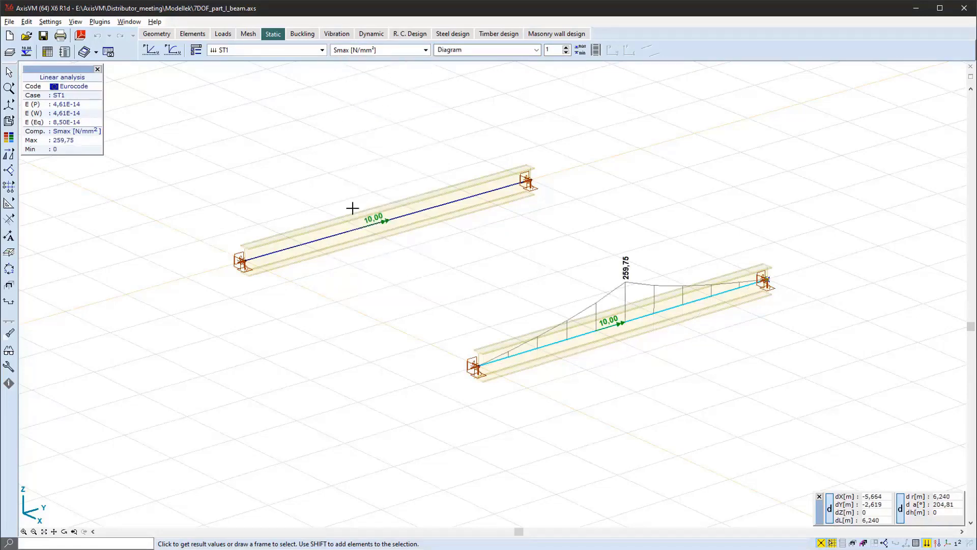
Step: Examine the Vmin, Vmax and Somax [N/mm²] beam stress diagrams of both beams
left_click(416, 51)
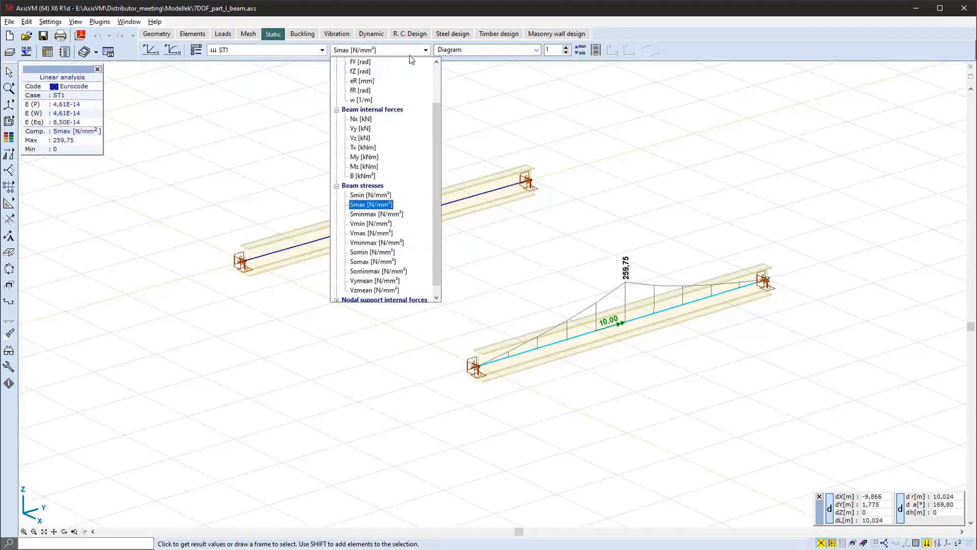
left_click(364, 225)
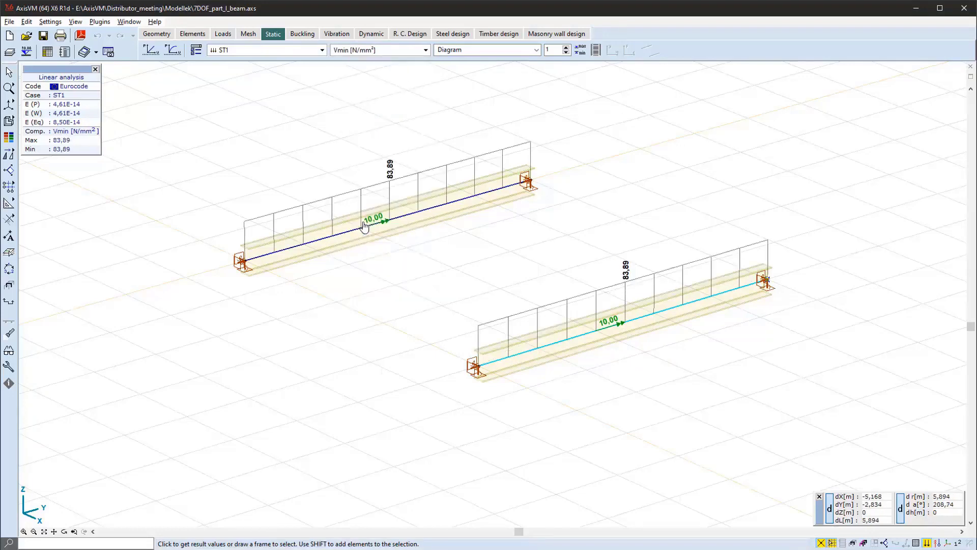
left_click(377, 50)
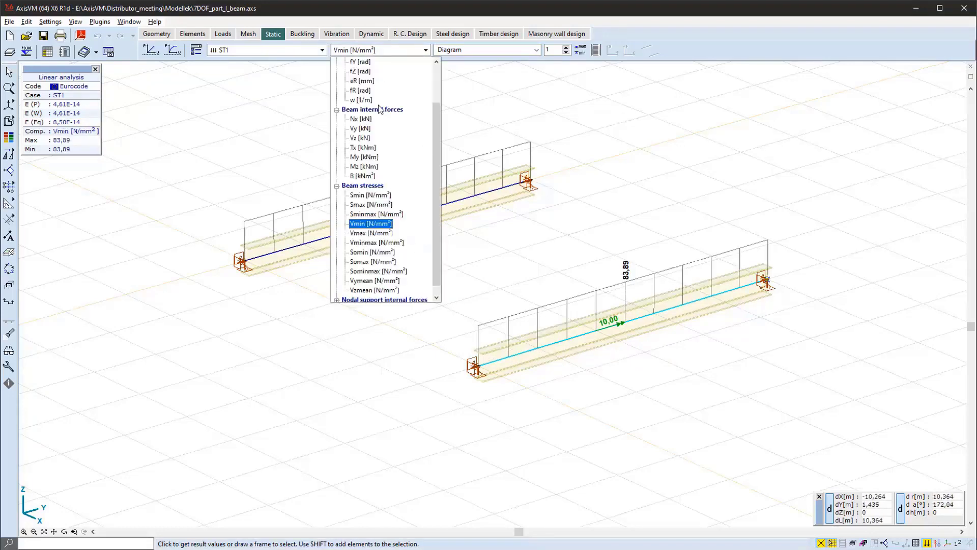
left_click(360, 234)
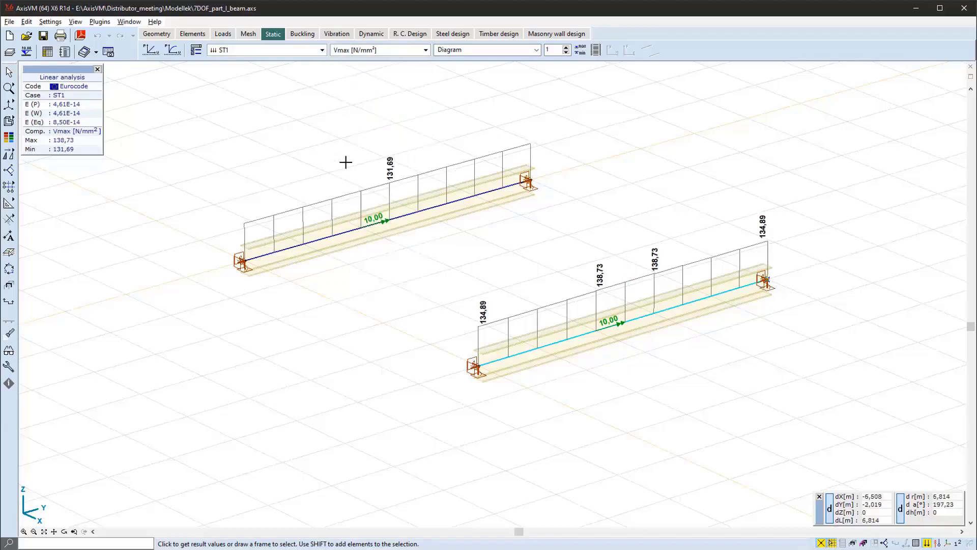
left_click(361, 51)
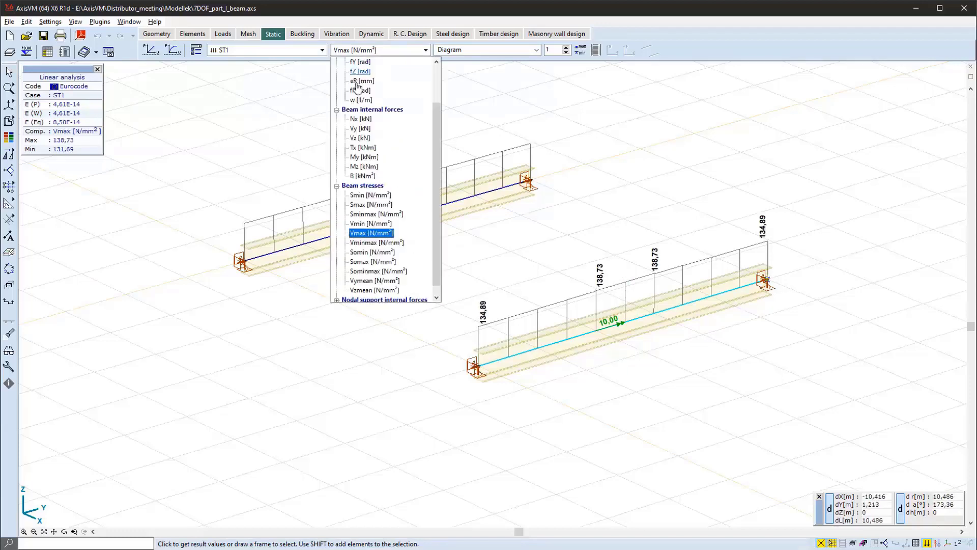
left_click(365, 261)
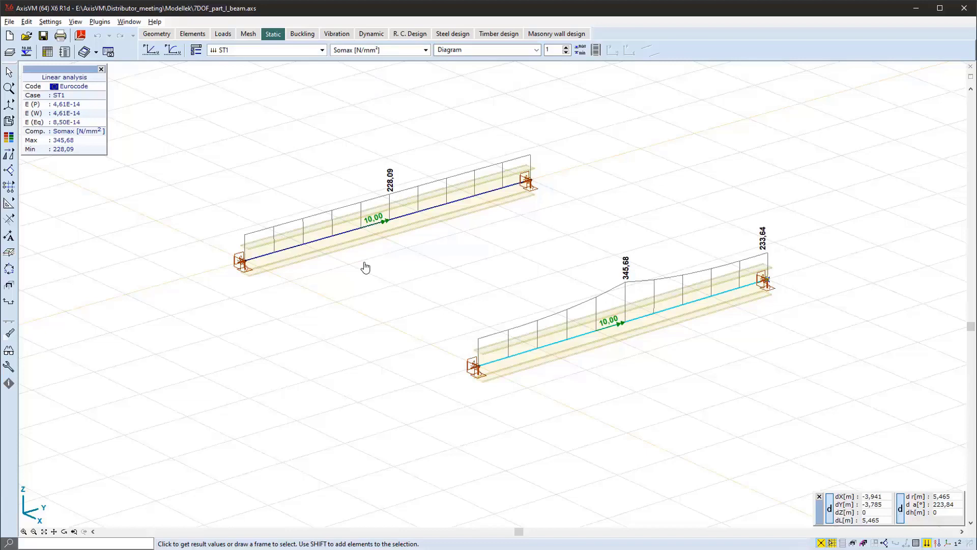
Step: Assign steel design parameters to both beams with section class 3 and buckling factors Ky and Kz of 0,500
left_click(443, 34)
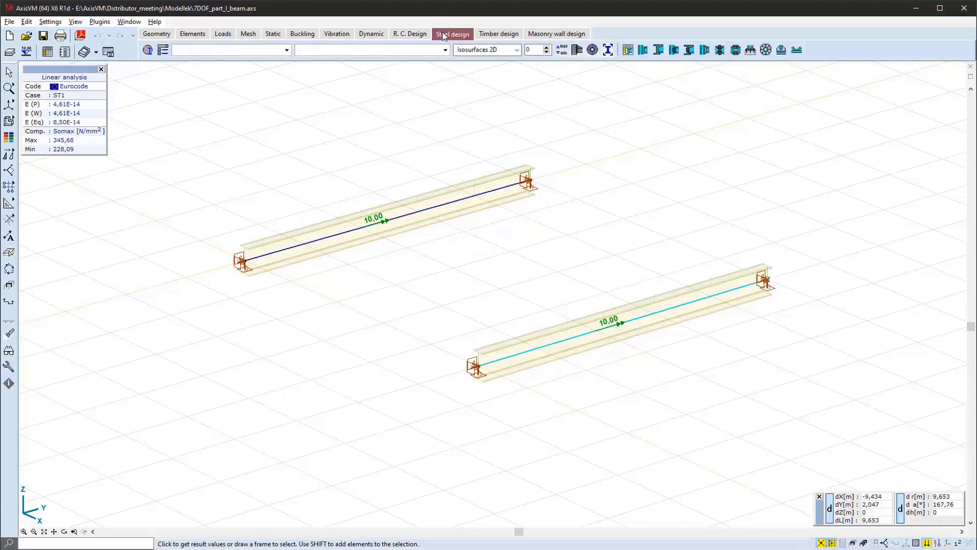
left_click(147, 50)
left_click(74, 73)
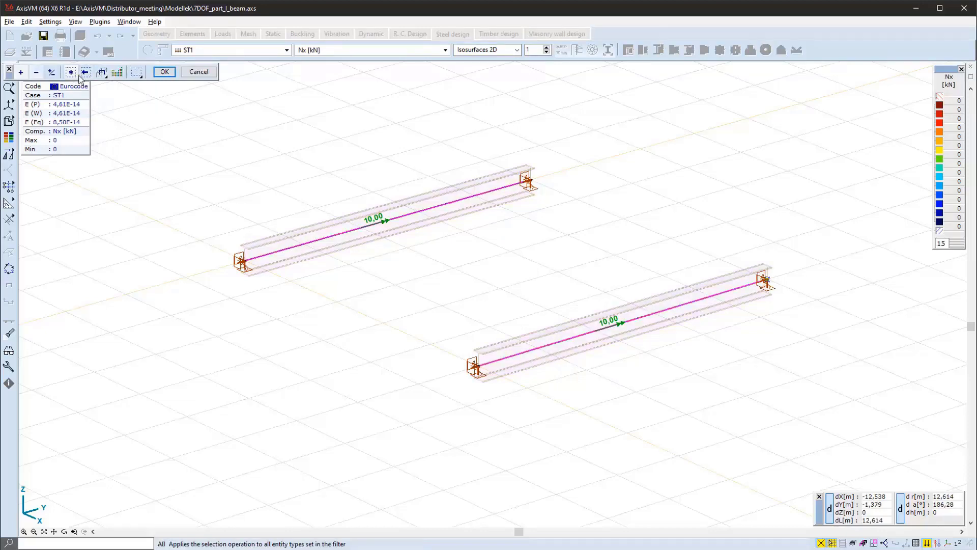
left_click(164, 72)
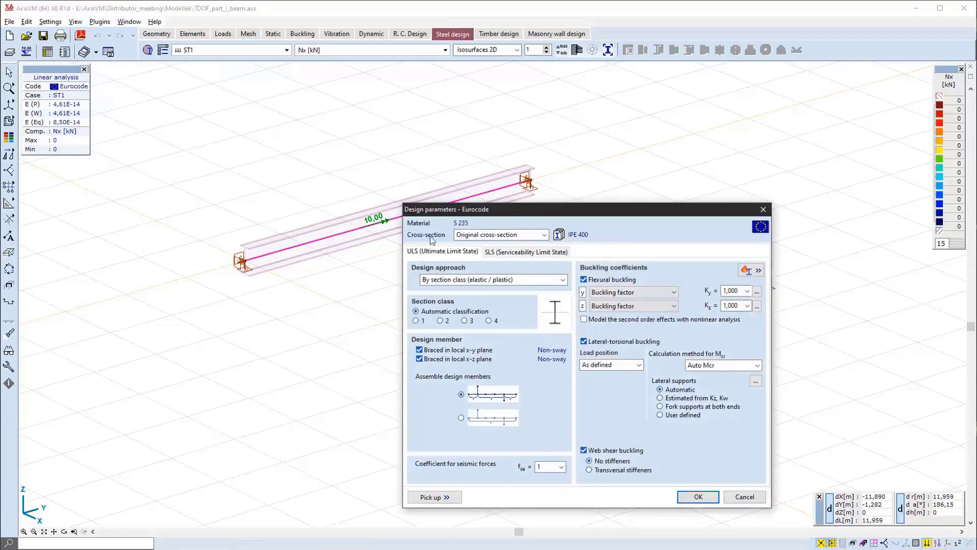
left_click(757, 292)
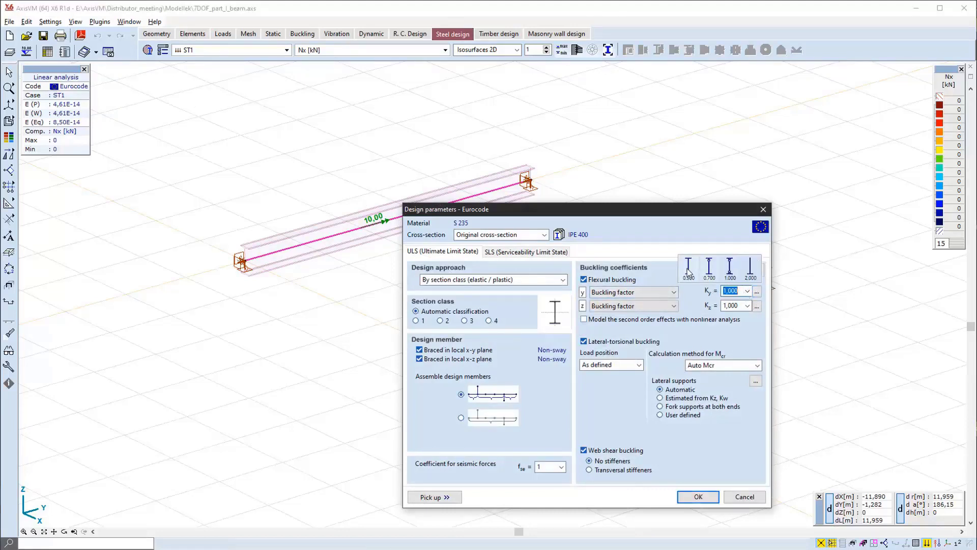
left_click(757, 306)
left_click(693, 294)
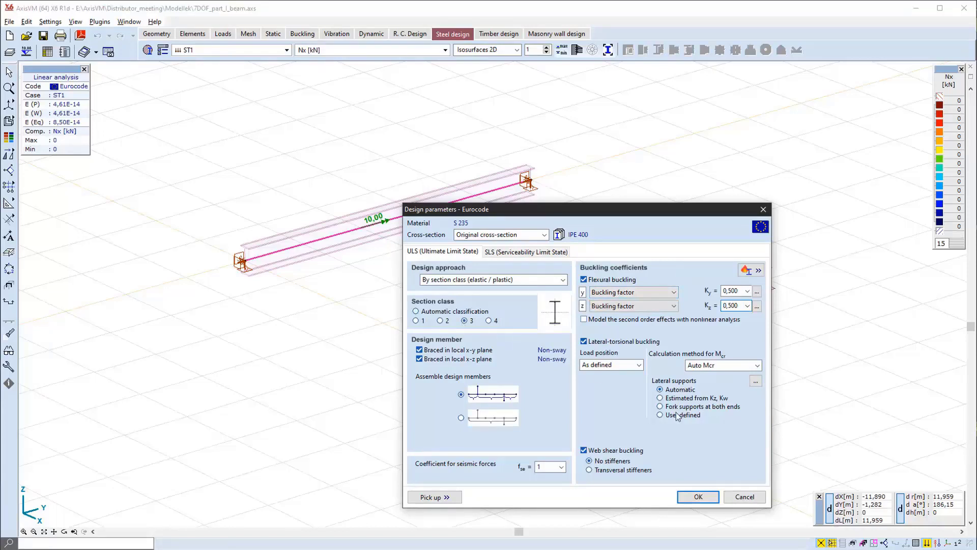
left_click(707, 498)
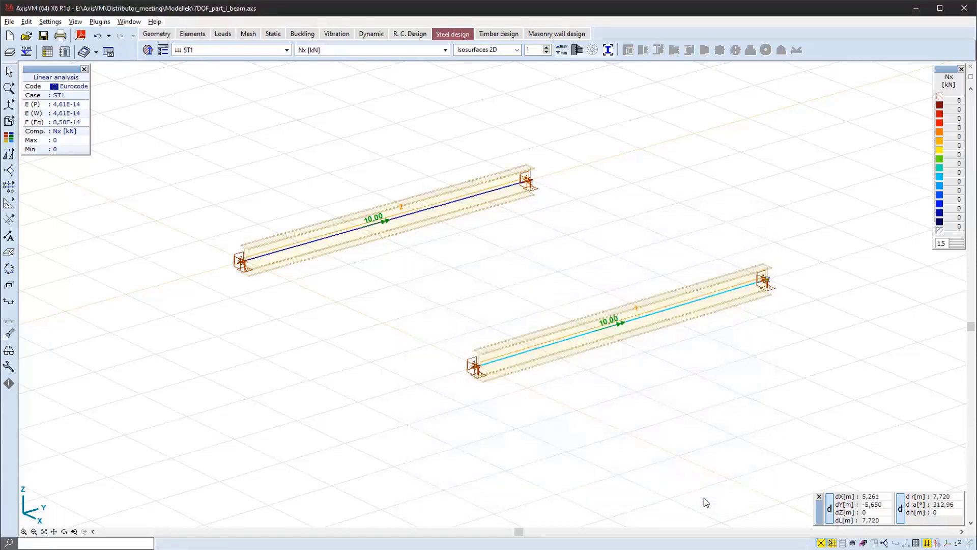
Step: Display the critical steel design utilization on both beams and dismiss the steel design messages
left_click(414, 49)
left_click(403, 50)
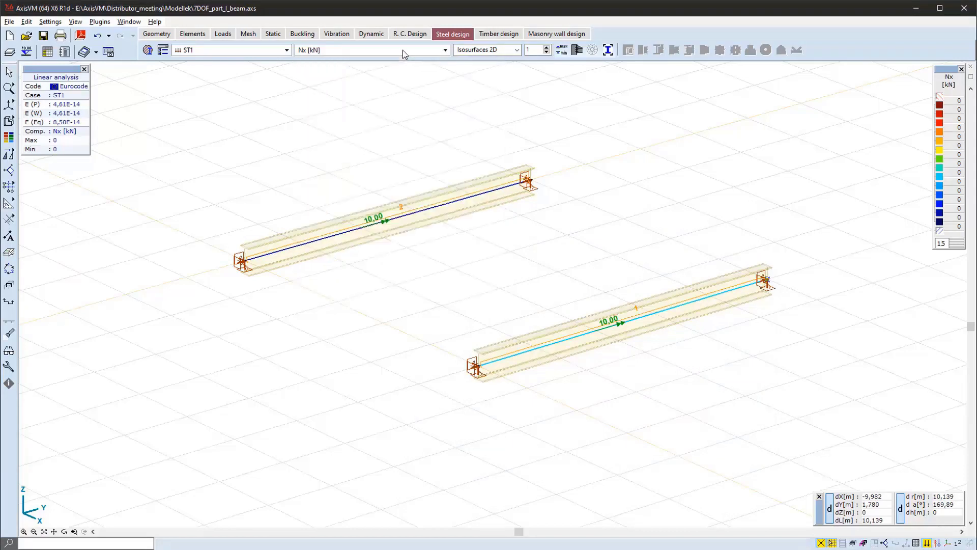
left_click(402, 50)
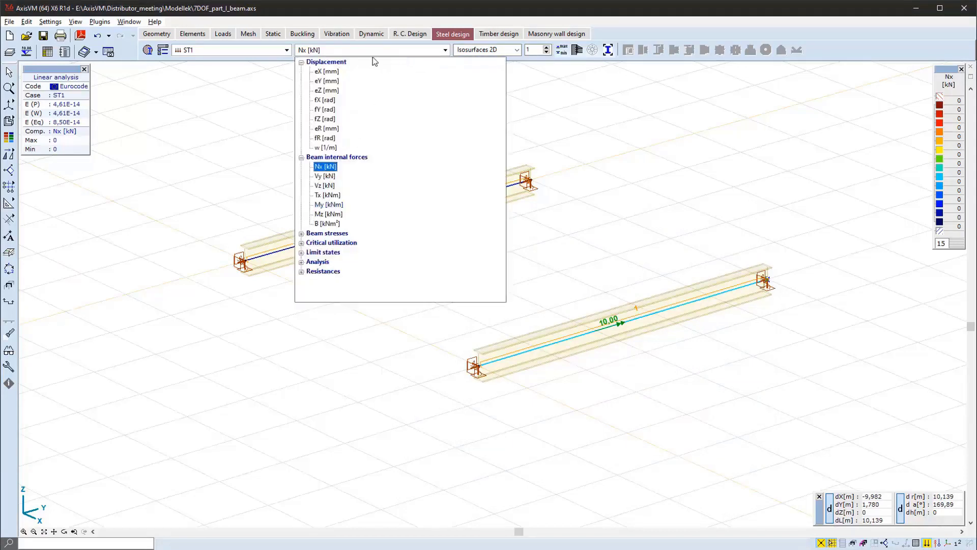
left_click(301, 243)
left_click(324, 253)
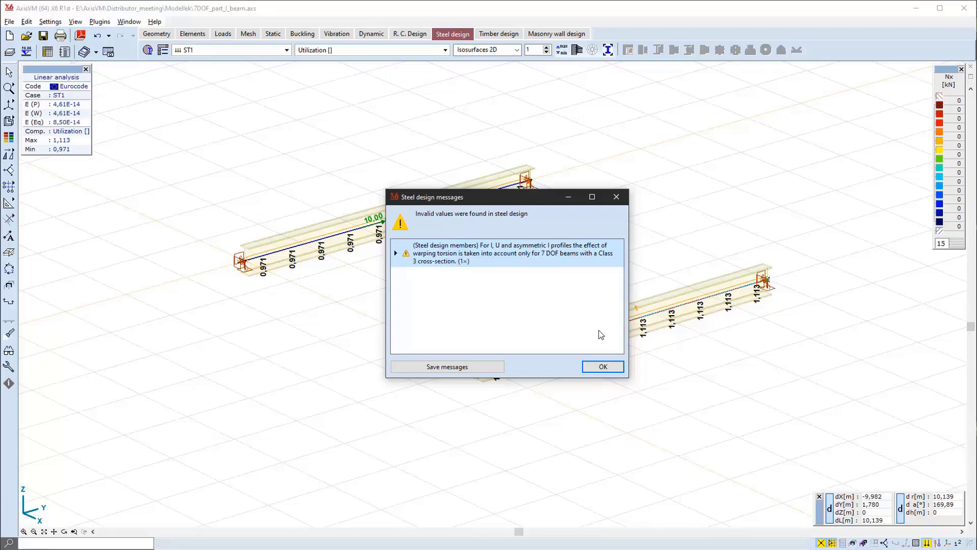
left_click(603, 368)
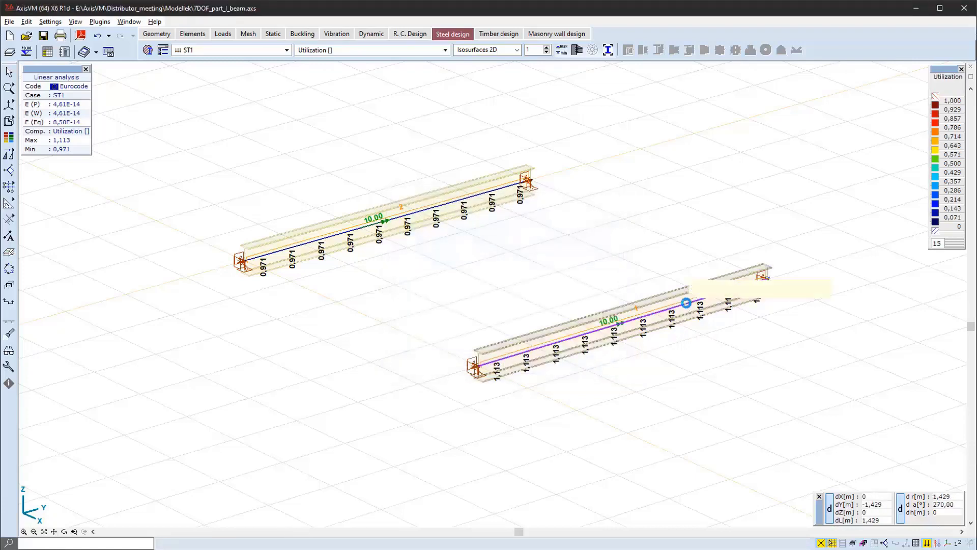
Step: Examine the steel design results and detailed design calculations of the 7-DOF beam
left_click(688, 306)
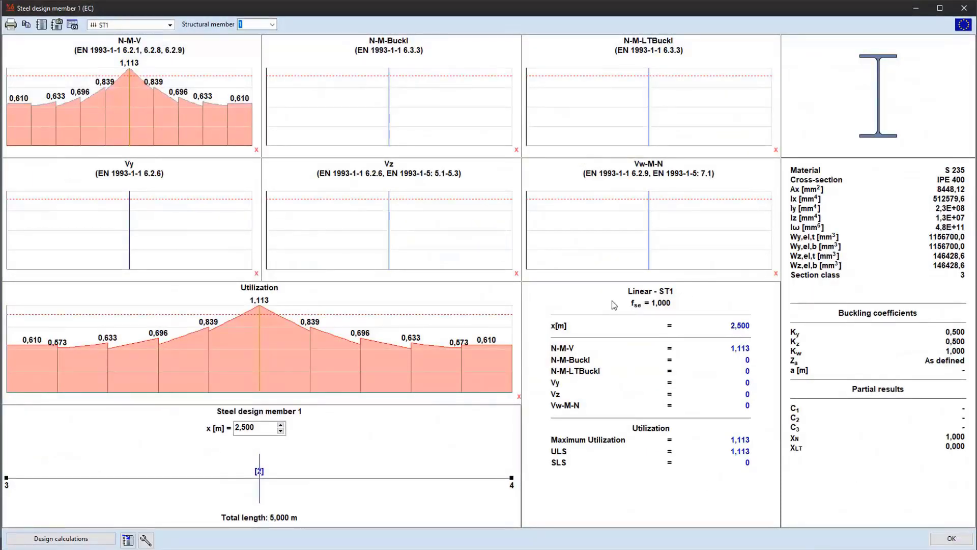
left_click(89, 538)
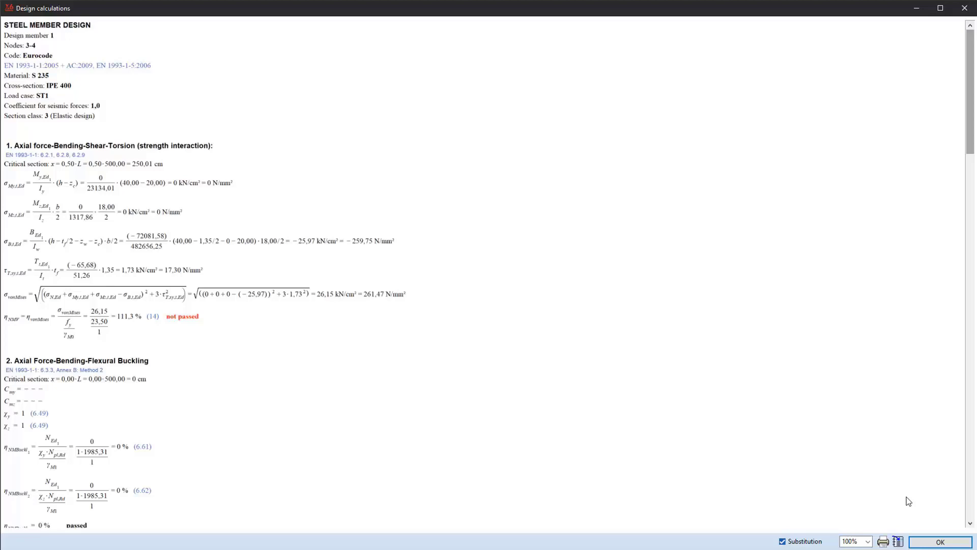
left_click(929, 543)
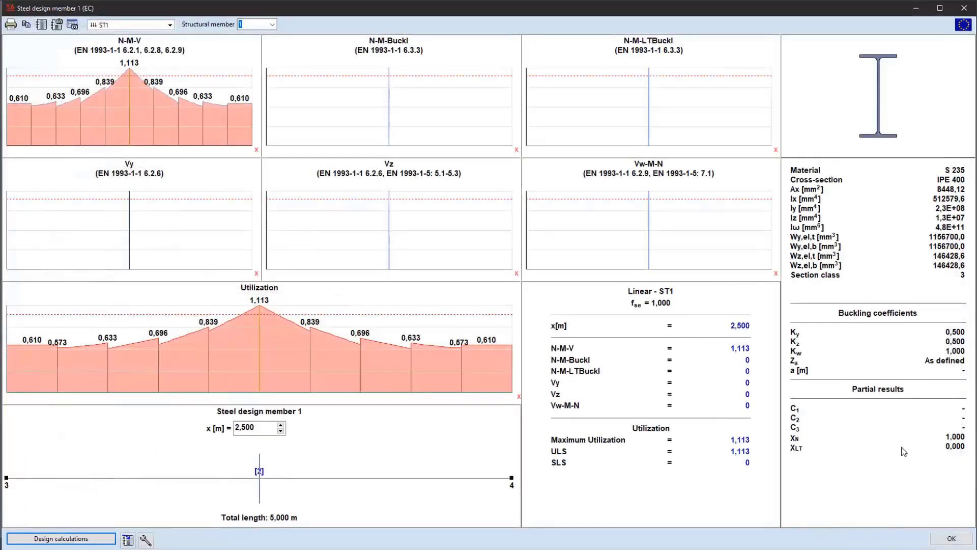
left_click(947, 542)
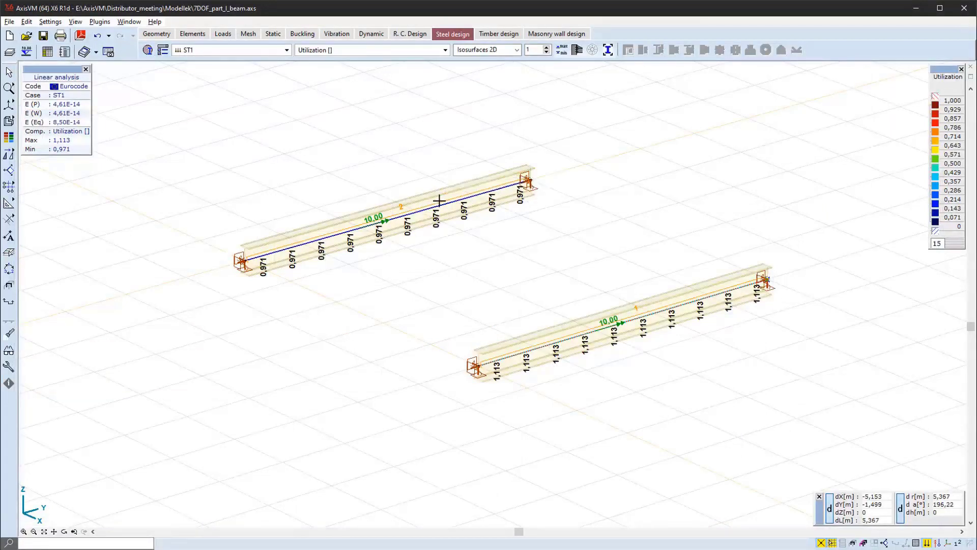
Step: Examine the steel design results and detailed design calculations of the ordinary beam
left_click(439, 204)
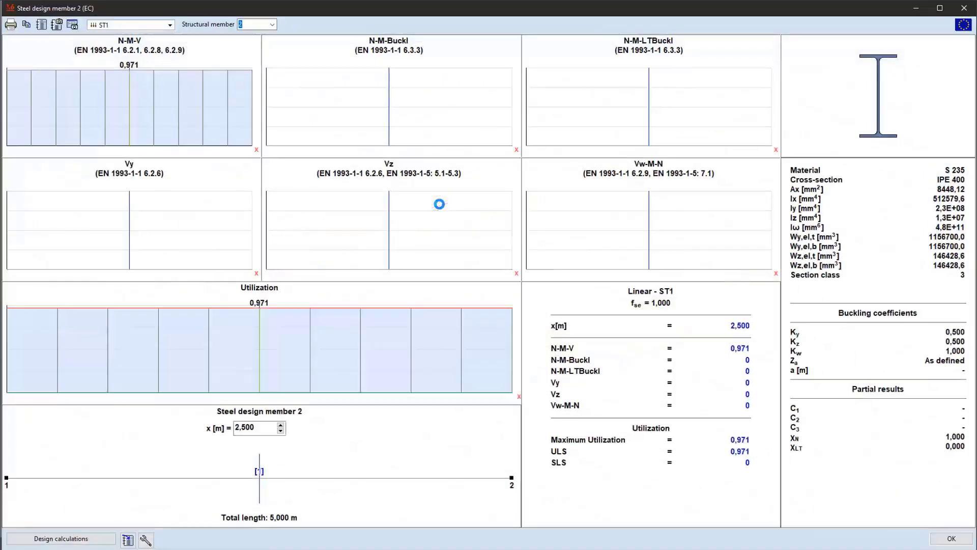
left_click(103, 541)
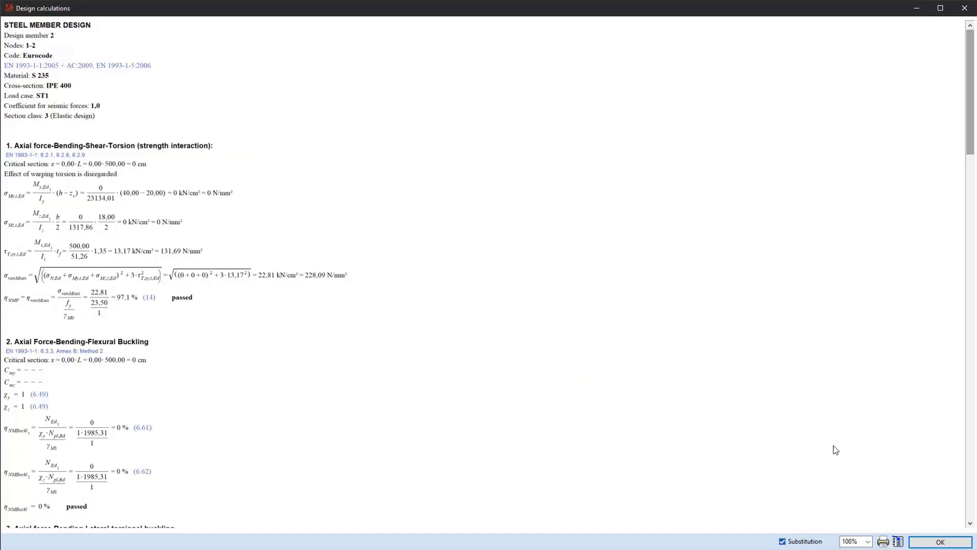
left_click(932, 543)
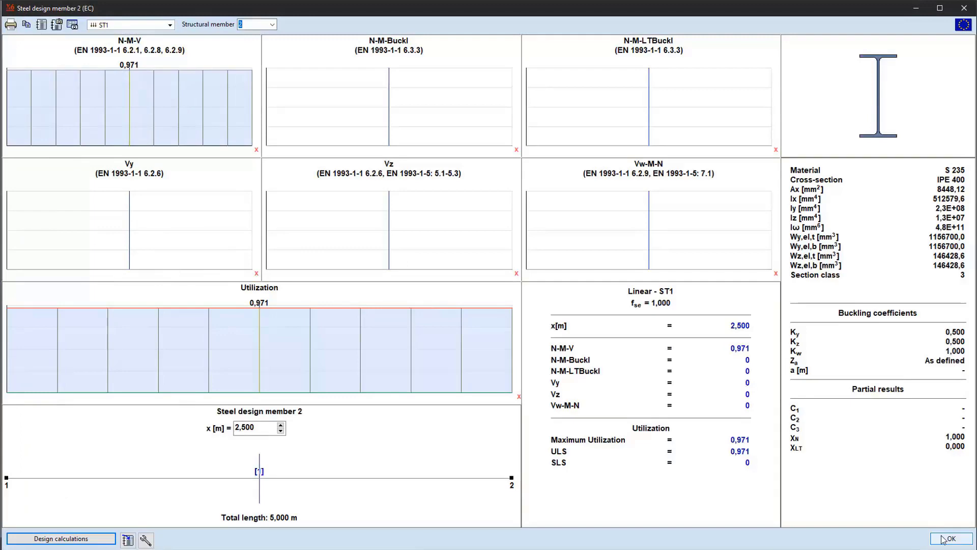
left_click(945, 539)
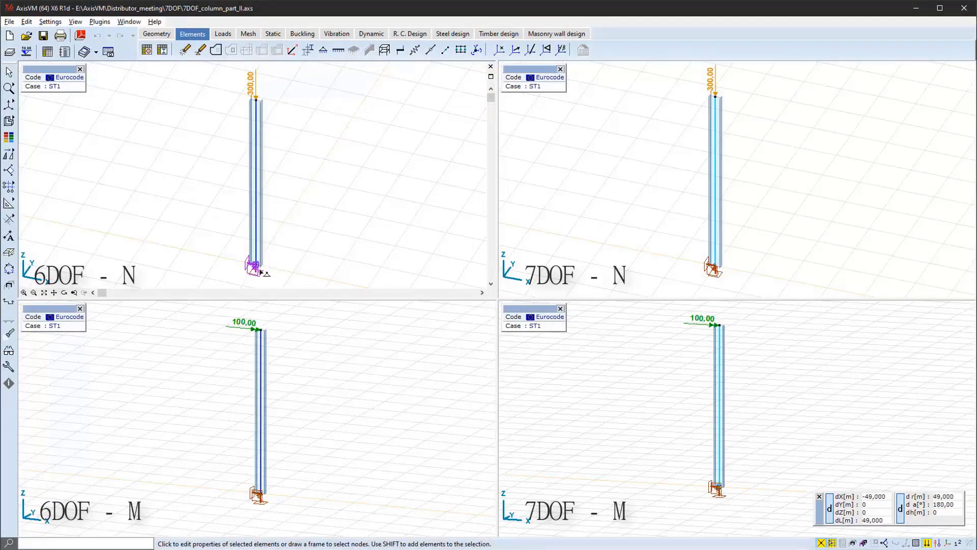
Step: Switch to the column model 7DOF_column_part_II_mod.axs and display its buckling results
mouse_move(257, 273)
mouse_move(259, 162)
key("ctrl+Tab")
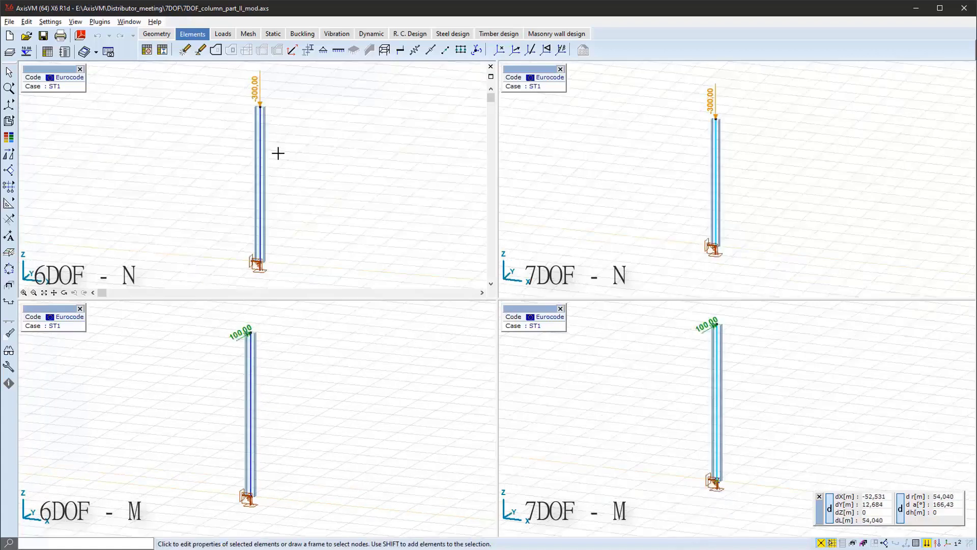
left_click(306, 36)
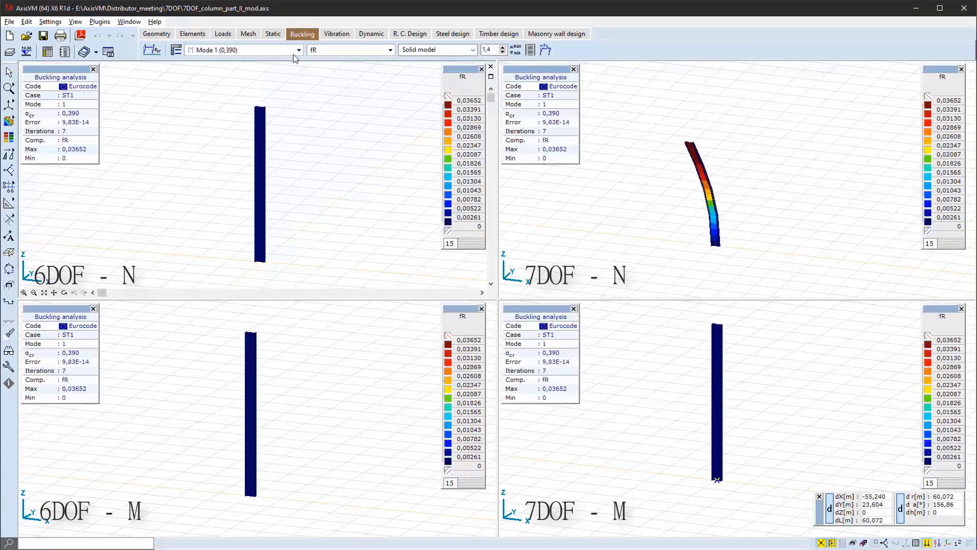
Step: View the buckled shape of the 7DOF - N column from above in the X-Y plane
left_click(755, 181)
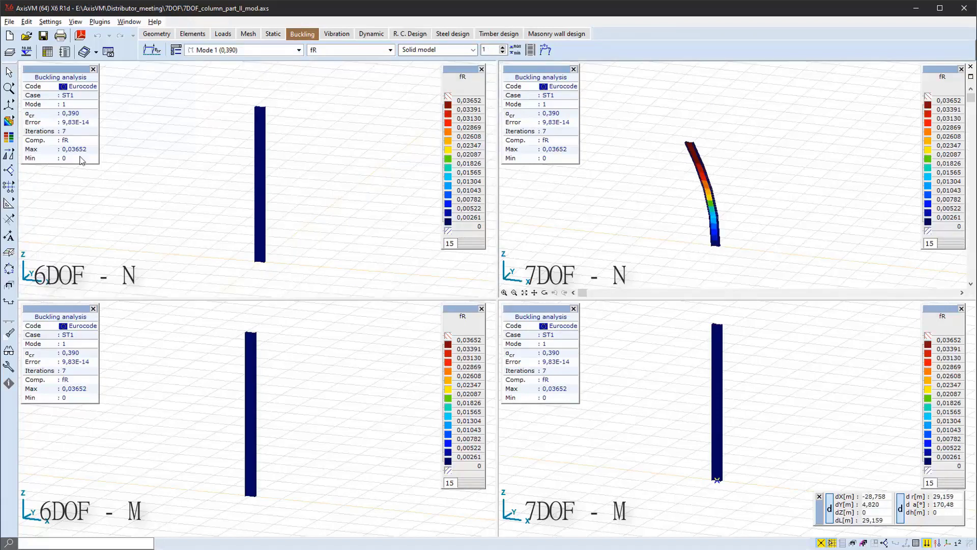
left_click(10, 104)
left_click(41, 106)
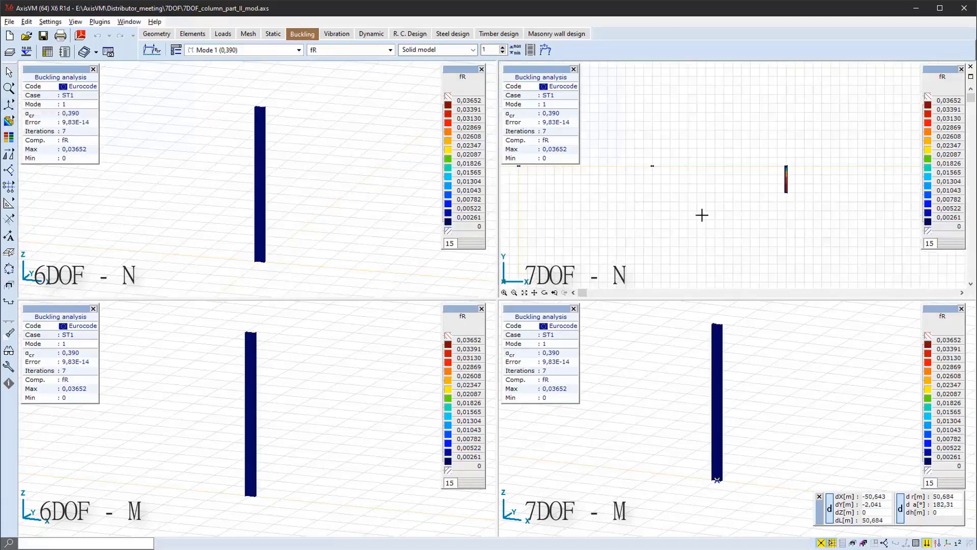
scroll(811, 170, "up", 3)
middle_click_drag(712, 200, 723, 200)
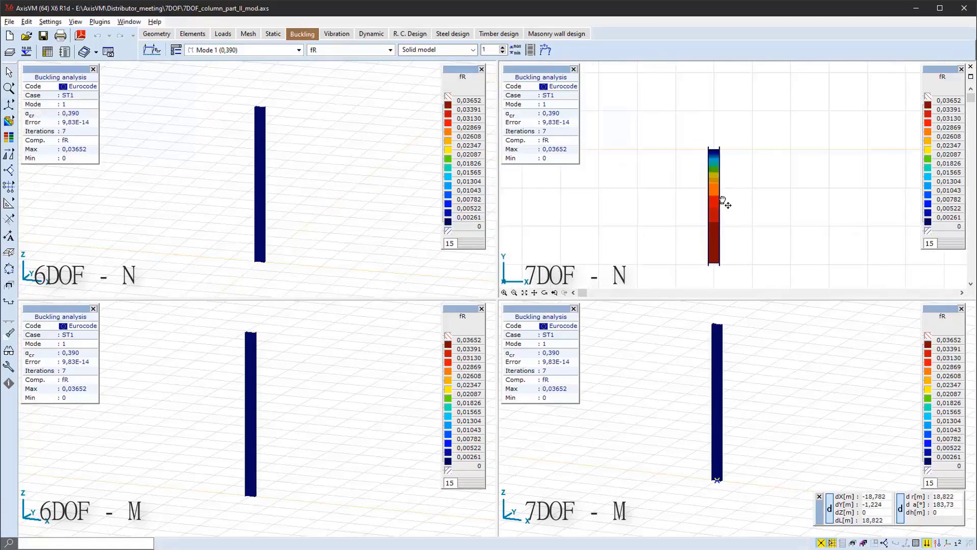
Step: Display buckling Mode 2 for the 6DOF - N column and compare its shape with the 7DOF - N column from above and in perspective
left_click(292, 72)
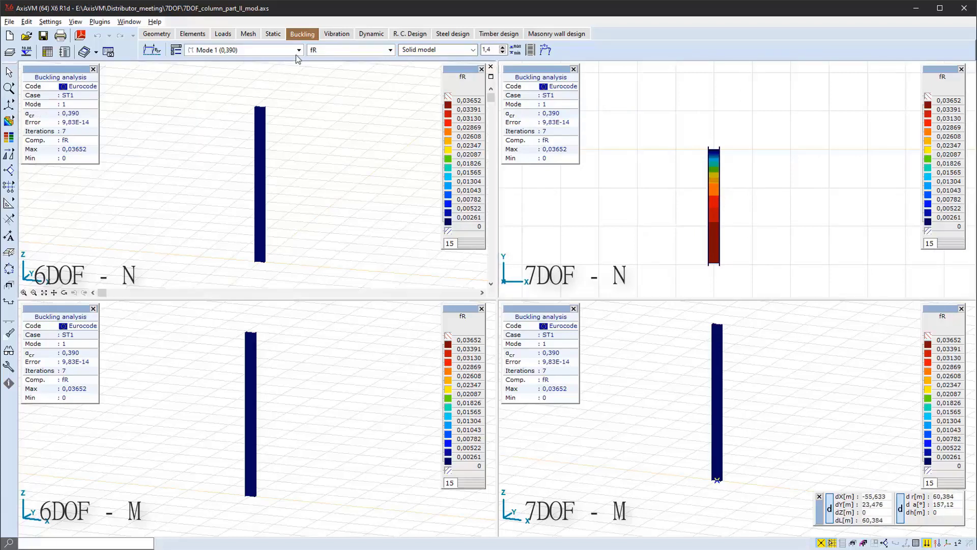
left_click(298, 51)
left_click(242, 80)
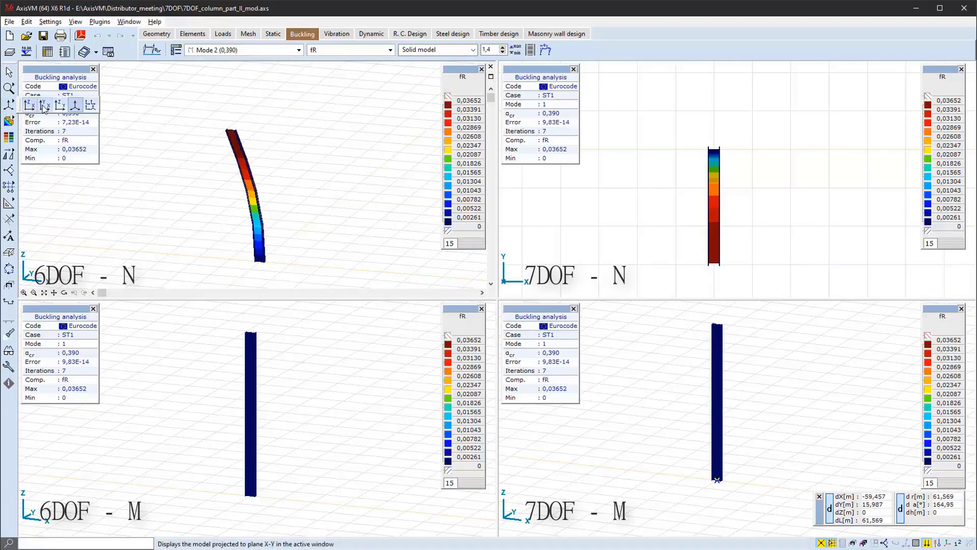
key("ctrl+2")
middle_click_drag(127, 179, 299, 179)
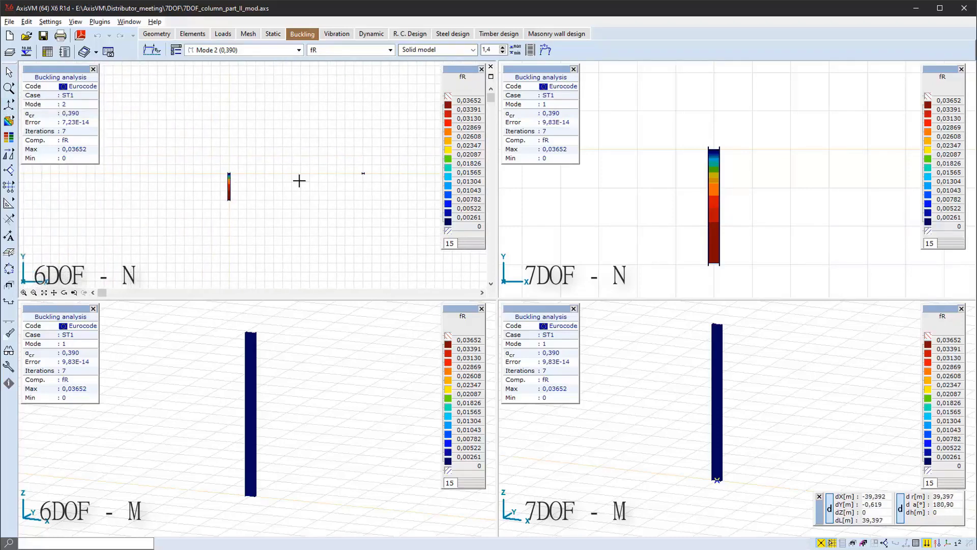
scroll(229, 184, "up", 3)
scroll(229, 184, "up", 2)
middle_click_drag(240, 184, 253, 184)
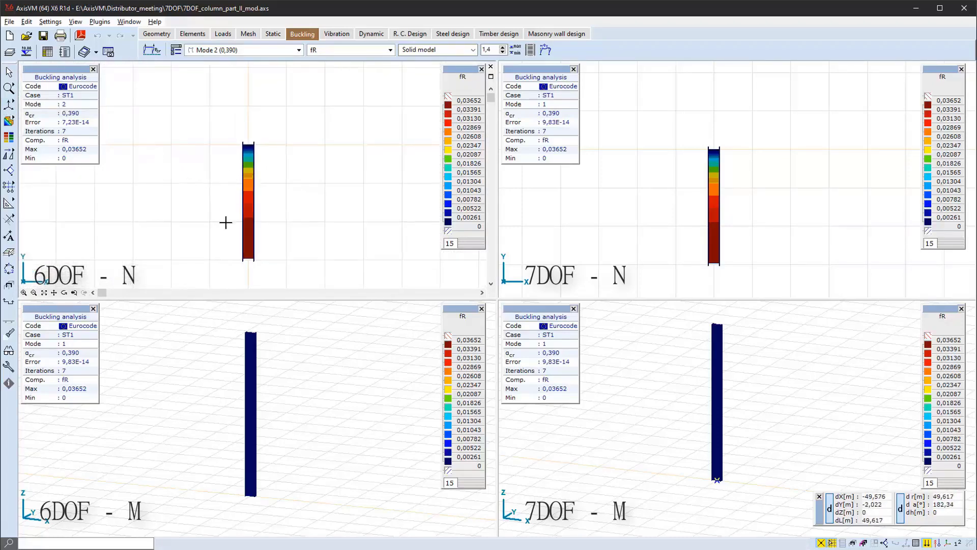
middle_click_drag(224, 220, 305, 160, "shift")
mouse_move(692, 194)
middle_mouse_down("shift")
mouse_move(735, 211)
mouse_move(667, 176)
mouse_move(727, 199)
mouse_move(690, 219)
mouse_move(700, 214)
mouse_move(679, 203)
middle_mouse_up("shift")
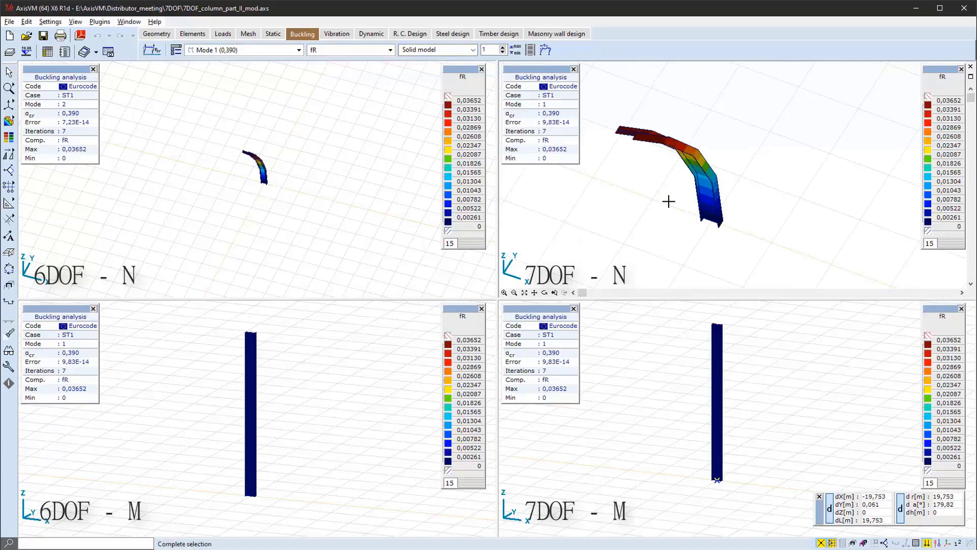
Step: Display buckling Mode 4 for the 7DOF - M column and inspect the buckled shape in perspective
left_click(656, 348)
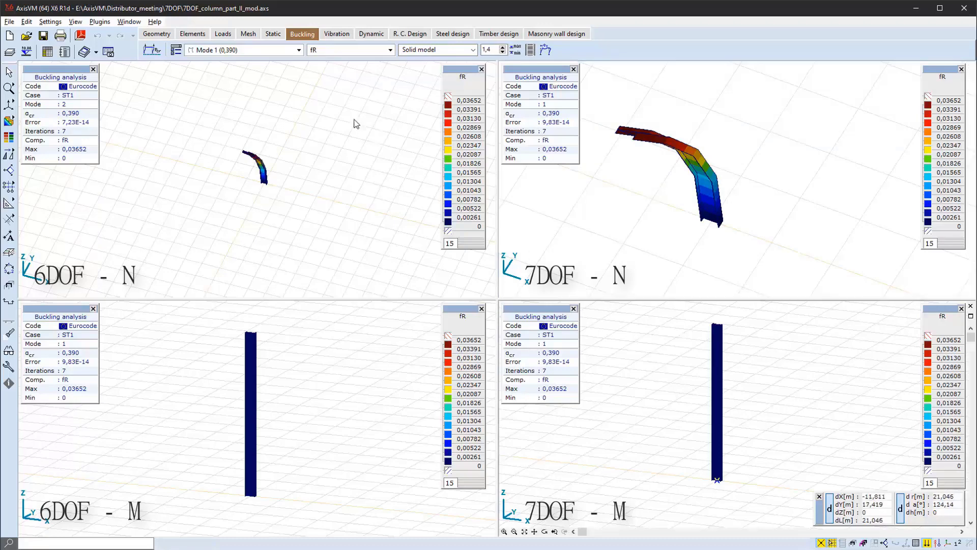
left_click(299, 50)
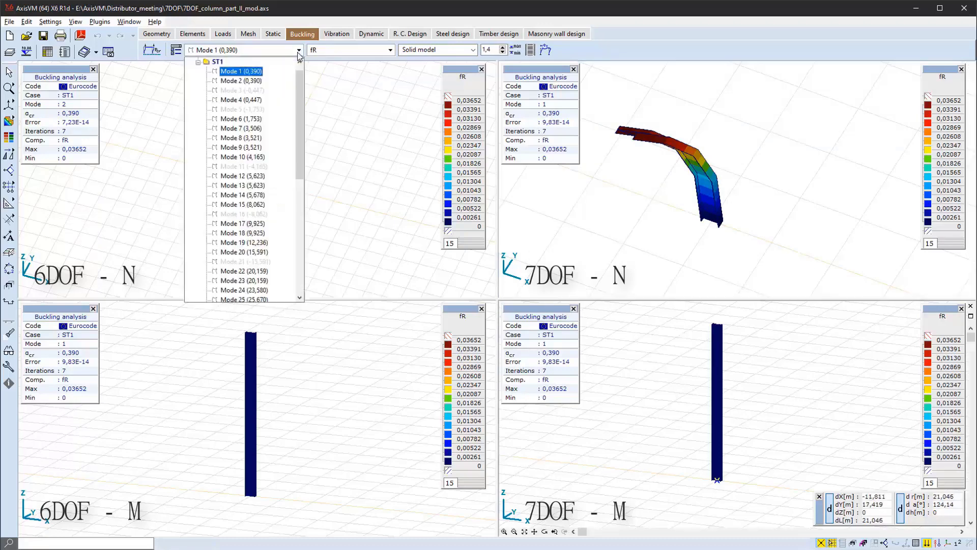
left_click(241, 100)
middle_click_drag(728, 349, 680, 360)
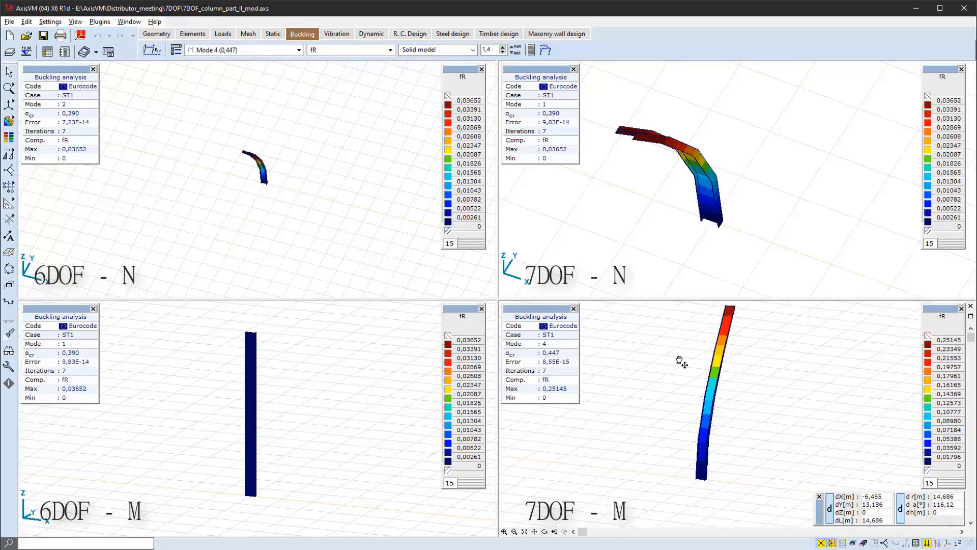
middle_click_drag(681, 361, 675, 428)
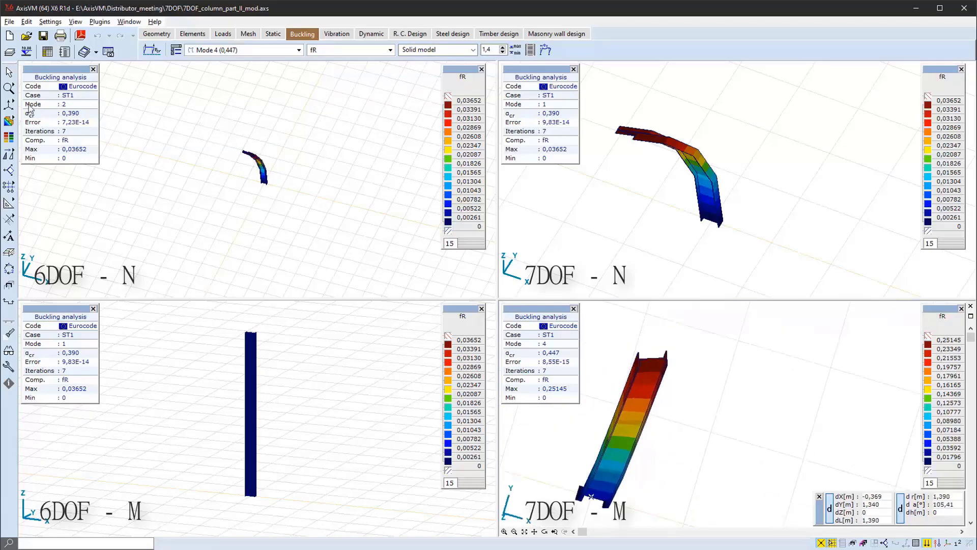
Step: View the Mode 4 shape of the 7DOF - M column in the X-Y plane and in perspective
left_click(45, 105)
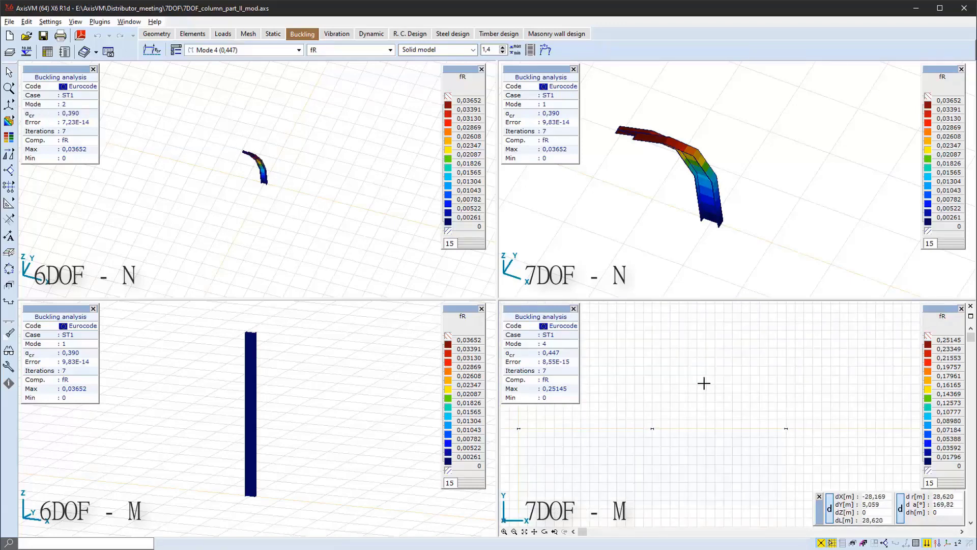
middle_click_drag(829, 399, 774, 371, "shift")
scroll(819, 408, "up", 4)
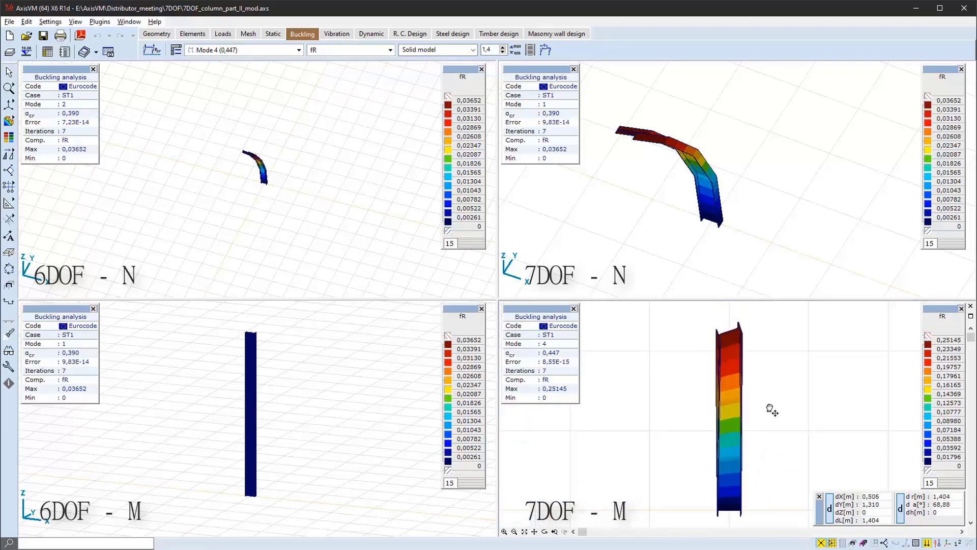
key("ctrl+2")
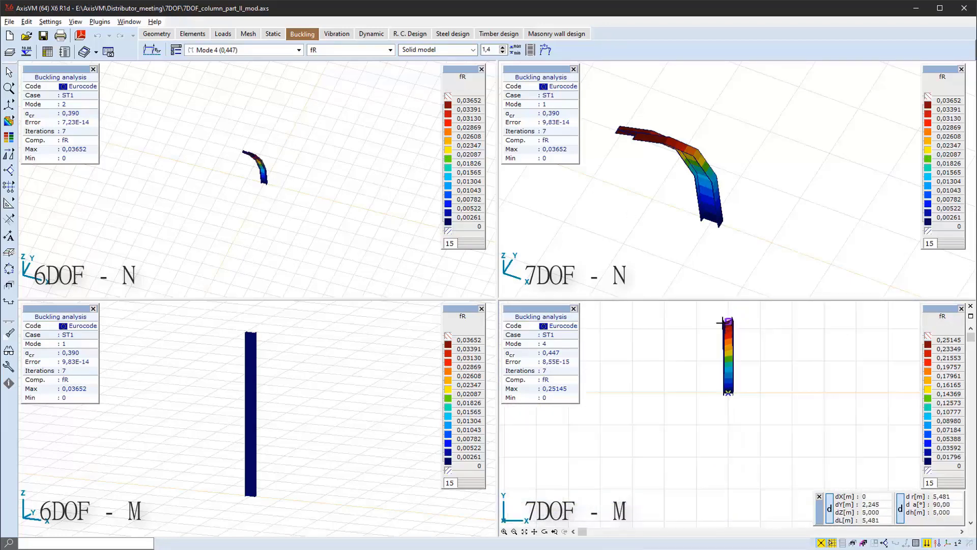
middle_click_drag(719, 399, 708, 392, "shift")
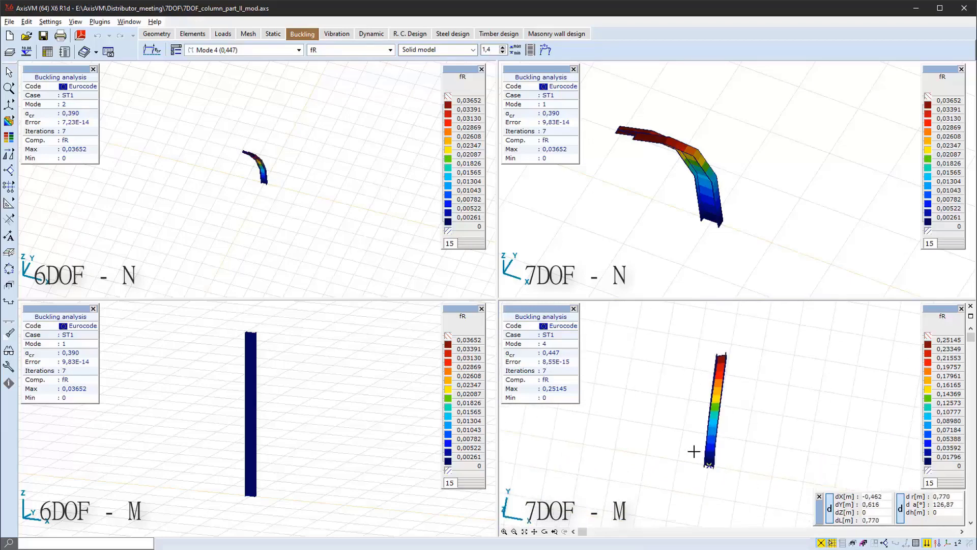
middle_click_drag(694, 453, 674, 423, "shift")
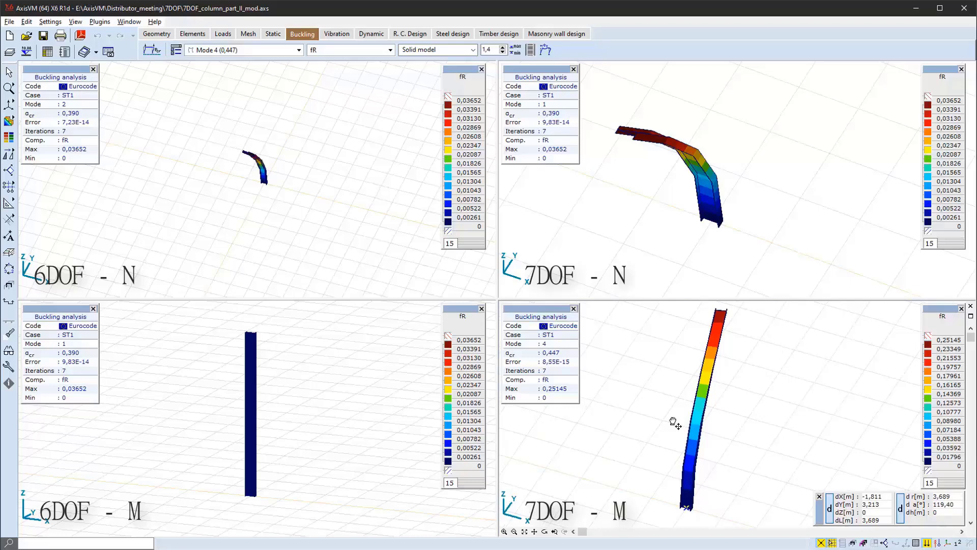
Step: Display buckling Mode 6 for the 7DOF - M column and inspect its buckled shape
left_click(299, 51)
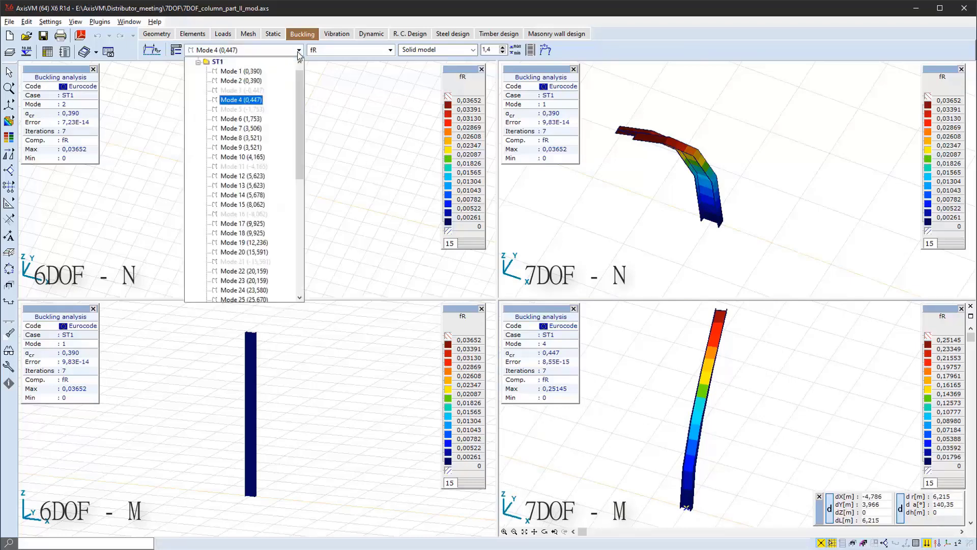
left_click(257, 119)
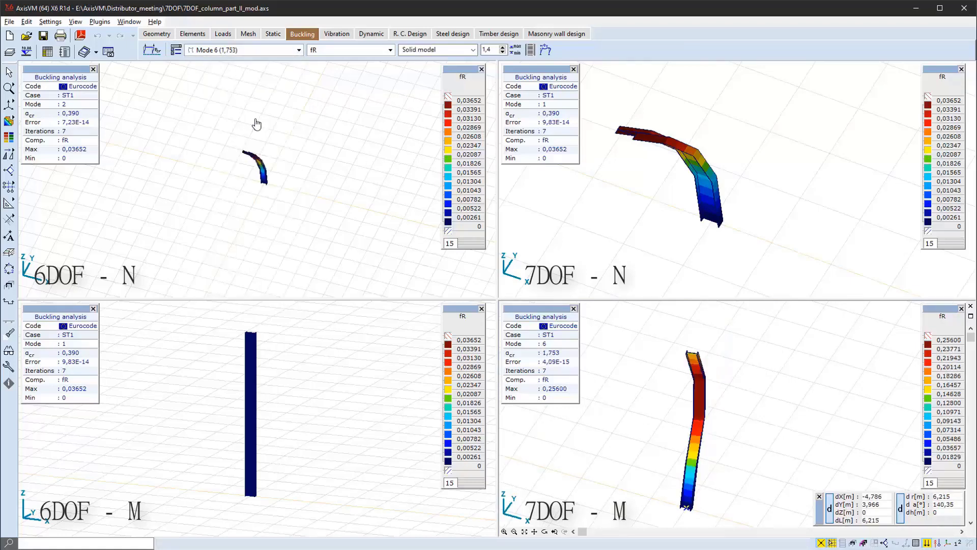
middle_click_drag(759, 428, 690, 363)
scroll(715, 367, "down", 3)
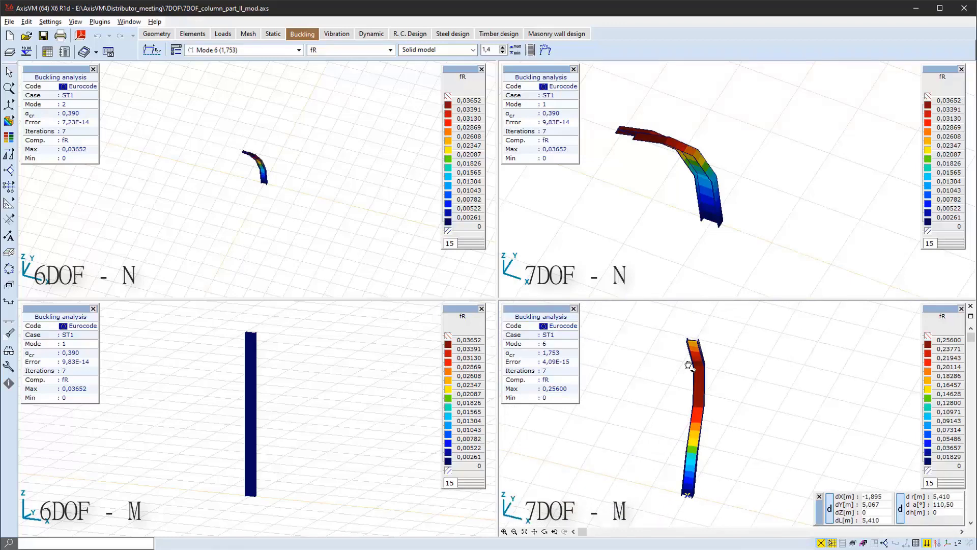
Step: Display buckling Mode 7 for the 7DOF - N column and inspect its shape in the X-Y plane and in perspective
left_click(680, 198)
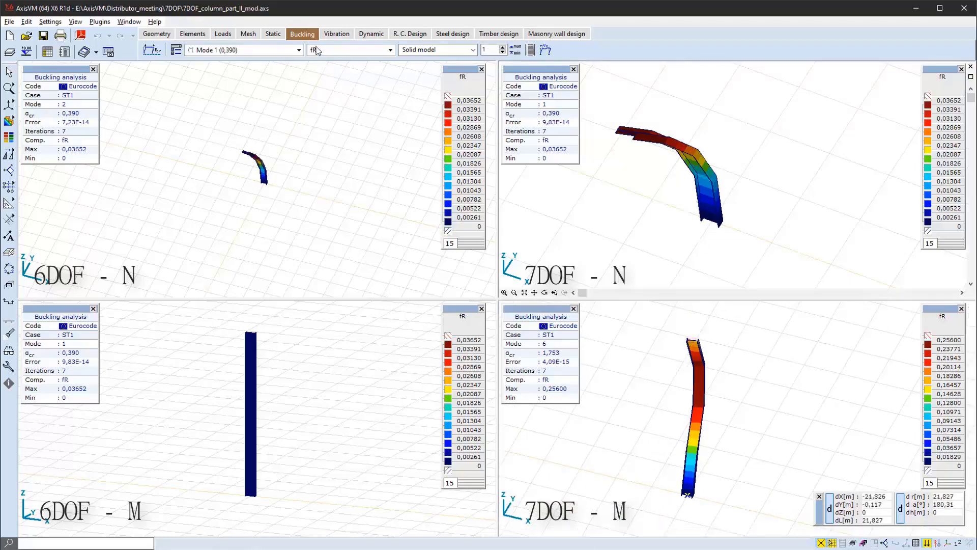
left_click(299, 50)
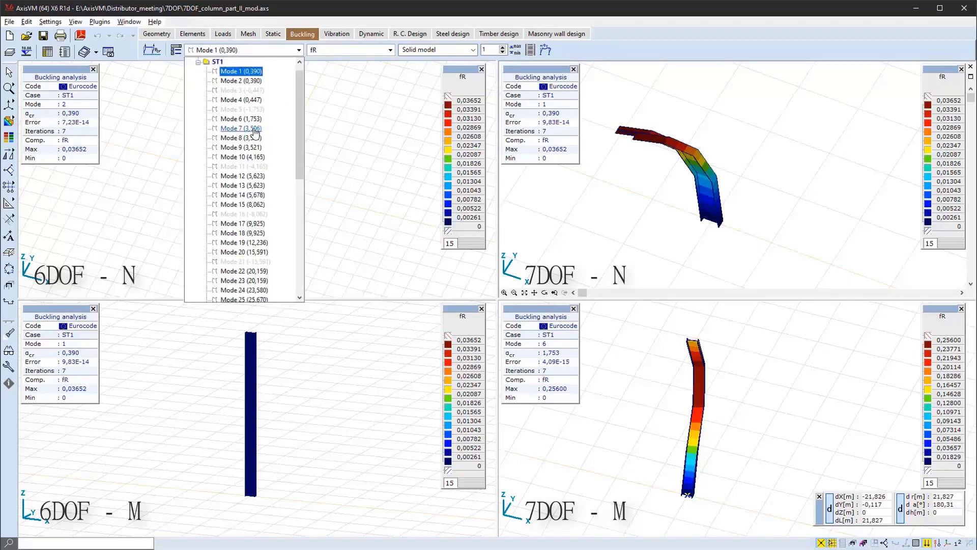
left_click(242, 128)
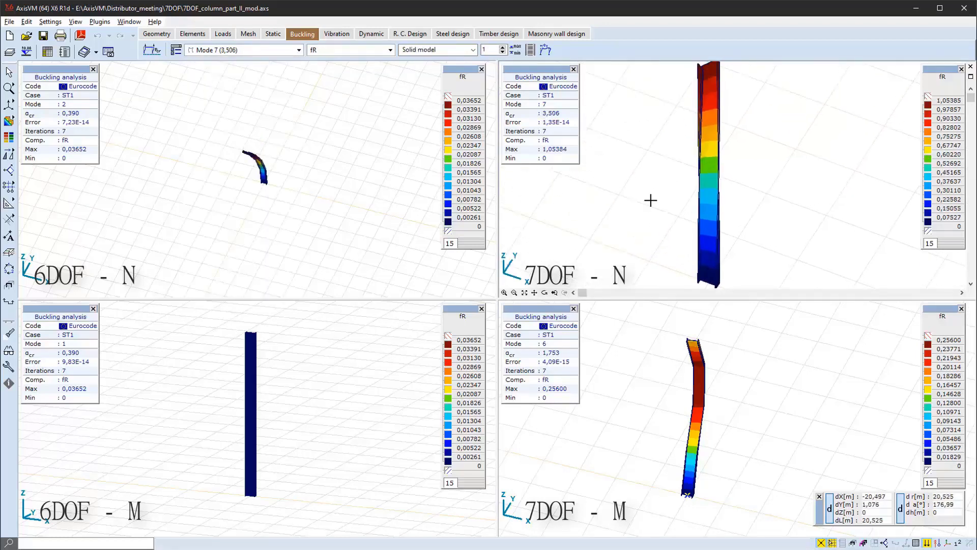
scroll(651, 200, "down", 2)
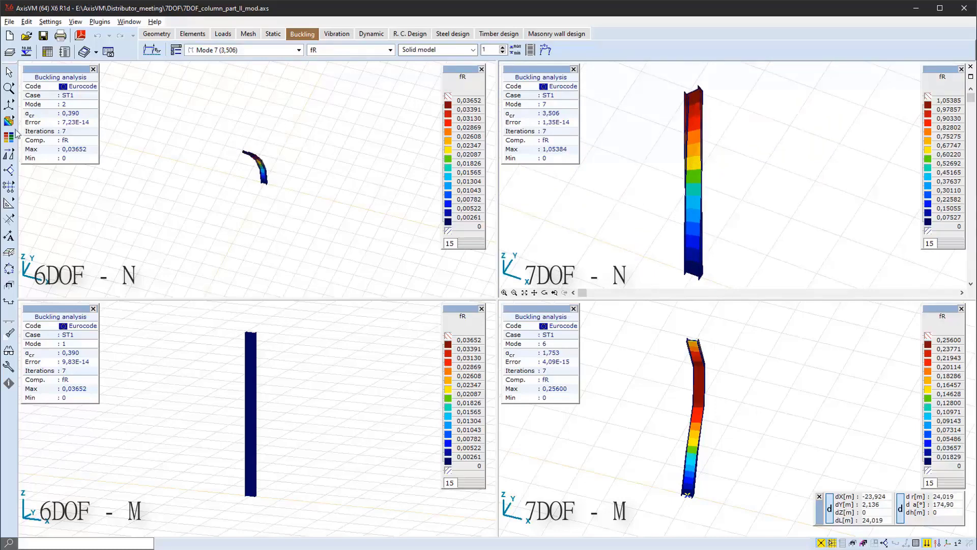
left_click(9, 105)
left_click(54, 105)
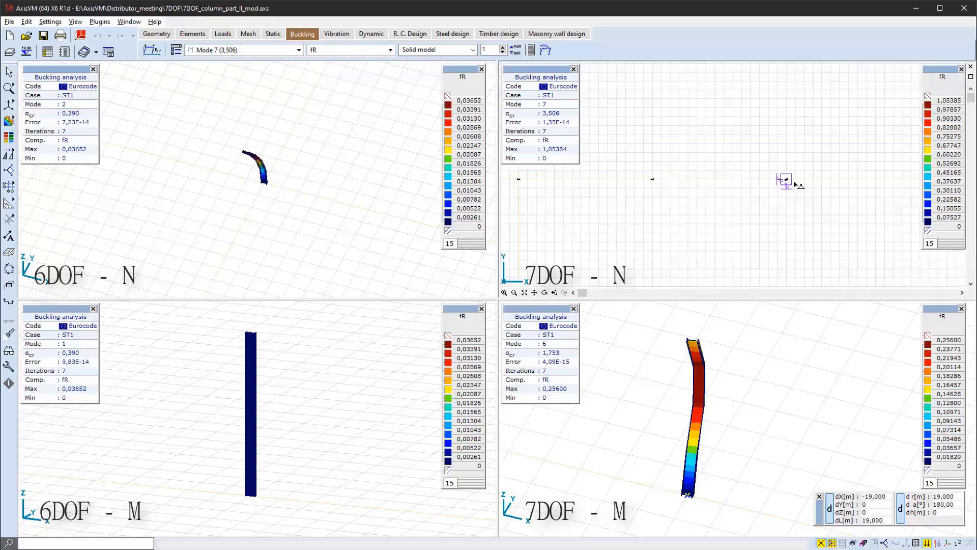
scroll(797, 185, "up", 5)
middle_click_drag(816, 205, 685, 161)
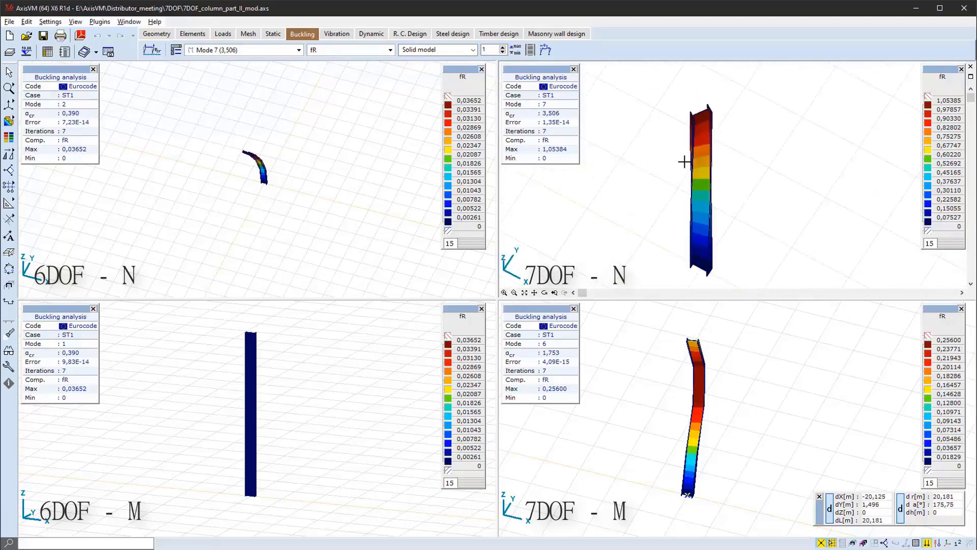
Step: Display buckling Mode 8 for the 6DOF - N column and inspect its shape in the X-Y plane and in perspective
left_click(299, 51)
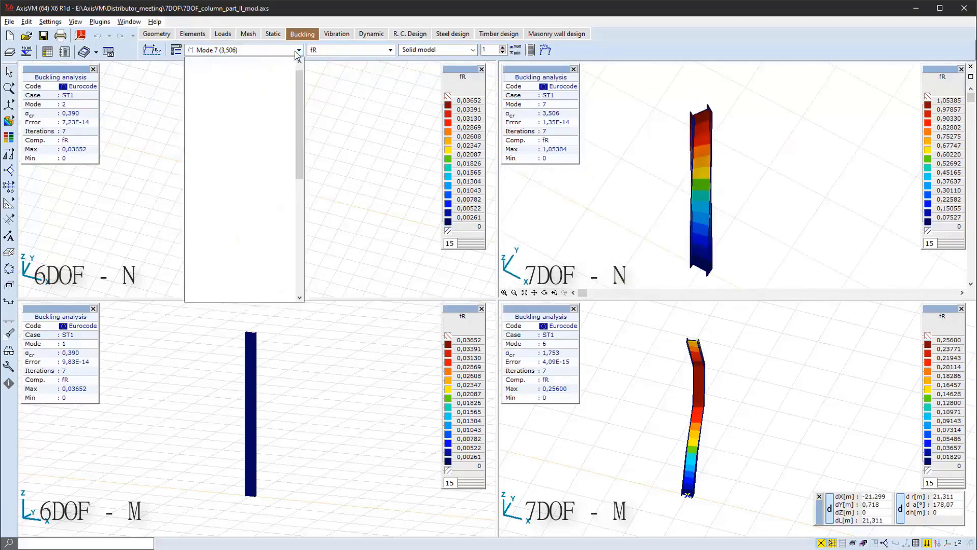
left_click(247, 139)
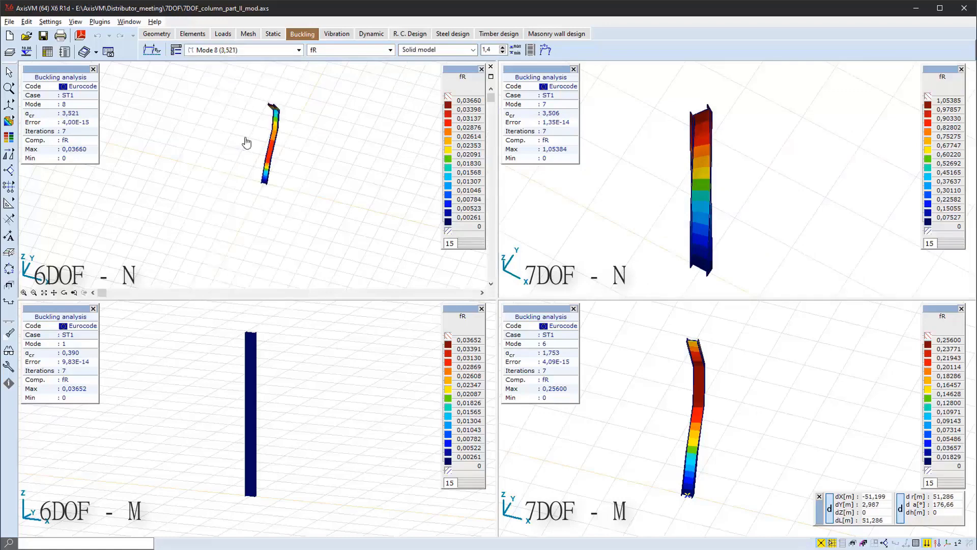
scroll(270, 120, "up", 5)
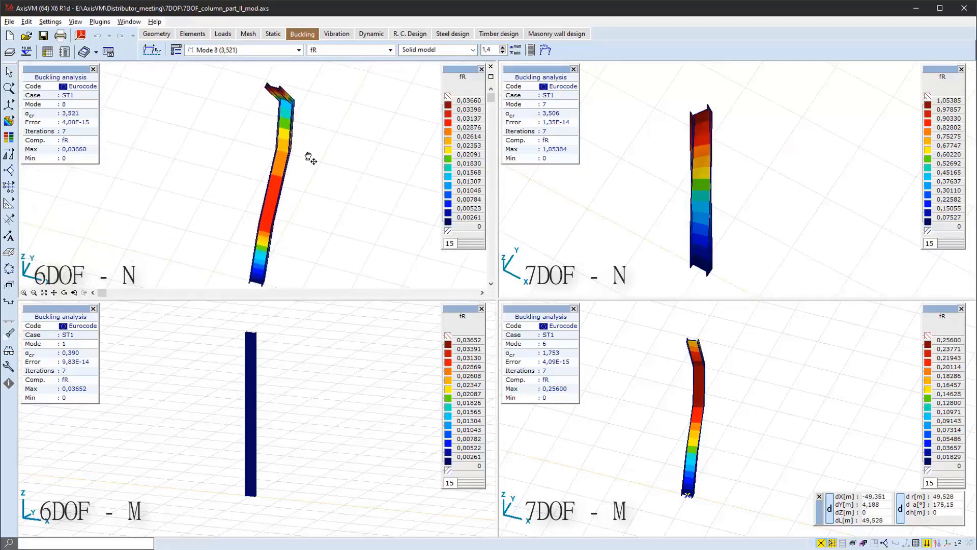
left_click(9, 103)
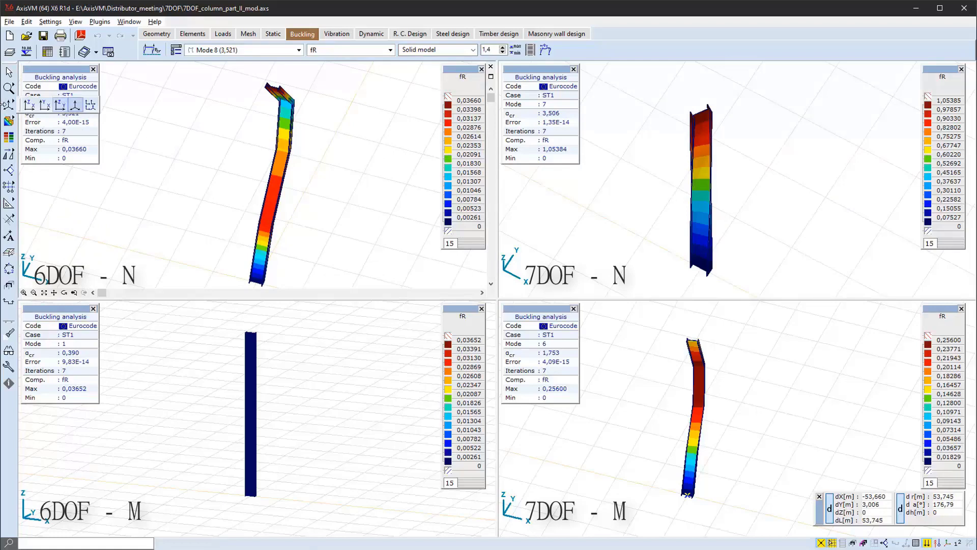
left_click(47, 107)
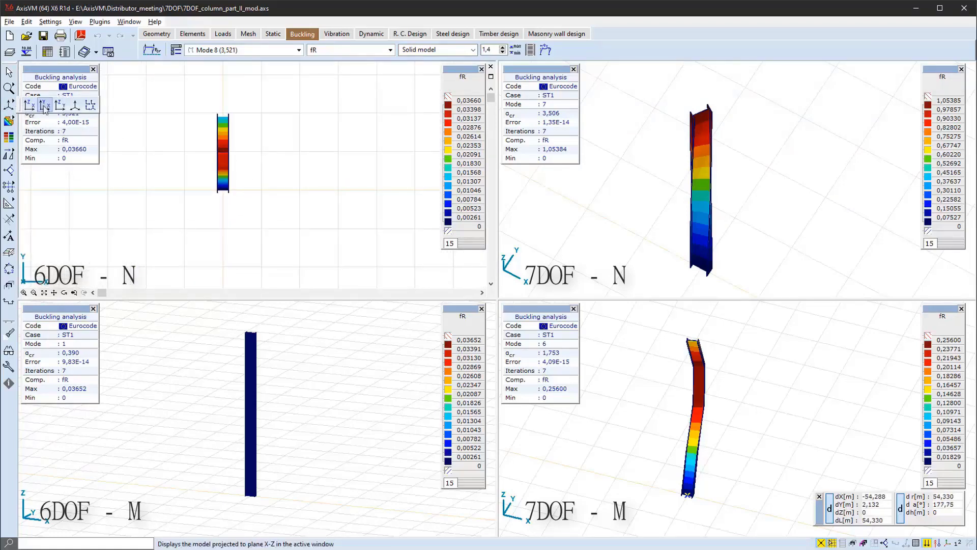
middle_click_drag(191, 121, 255, 189)
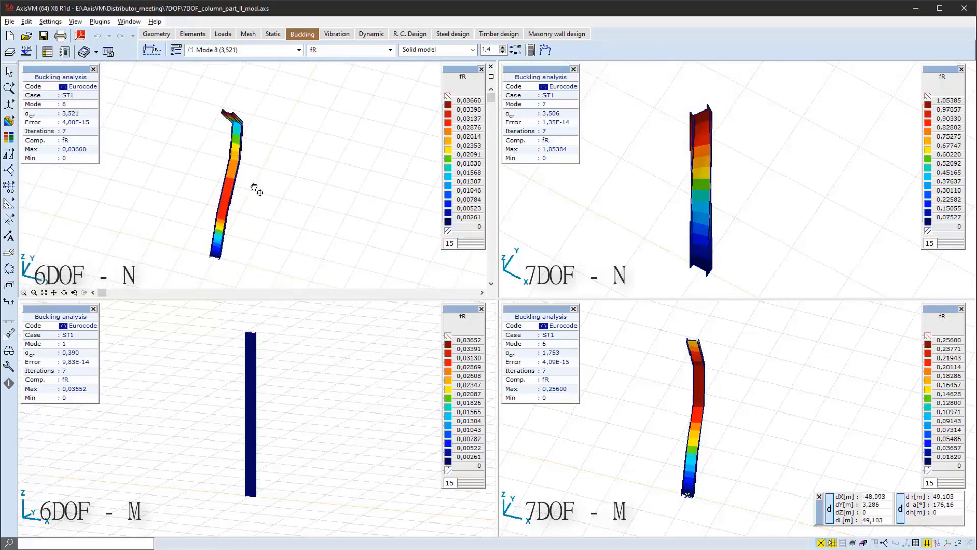
Step: Display buckling Mode 9 for the 7DOF - N column and bring the whole buckled shape into view
left_click(628, 211)
left_click(299, 50)
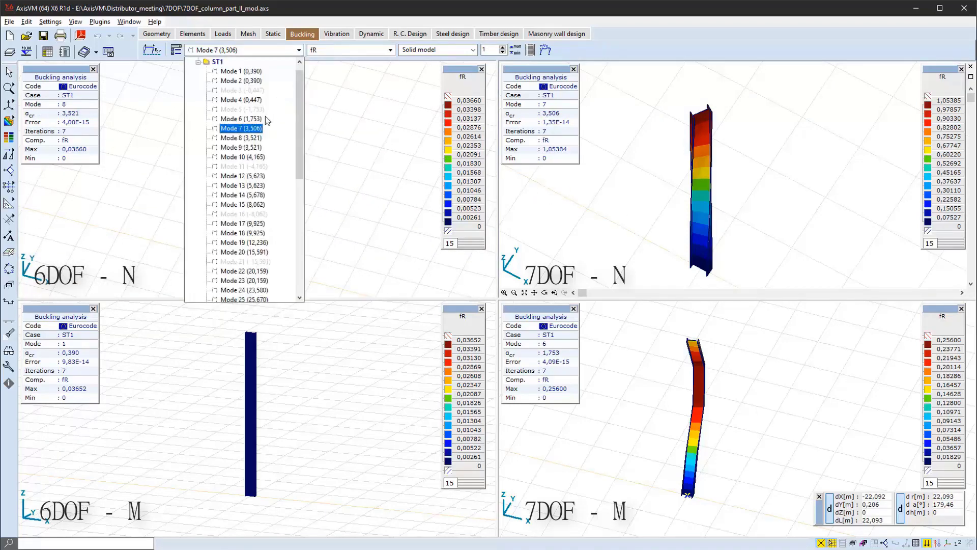
left_click(250, 147)
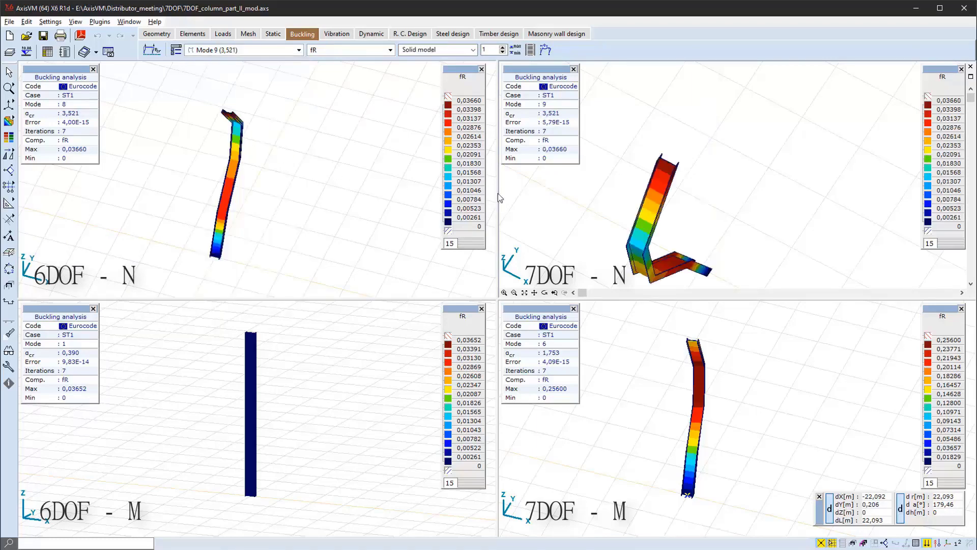
middle_click_drag(619, 209, 638, 170)
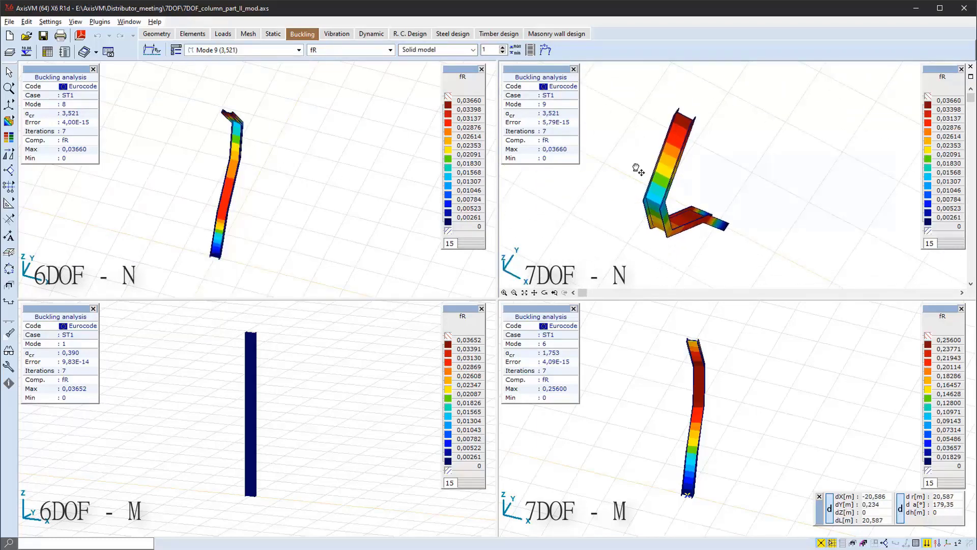
Step: Display buckling Mode 10 for the 7DOF - M column and inspect its buckled shape in perspective
left_click(257, 50)
left_click(242, 157)
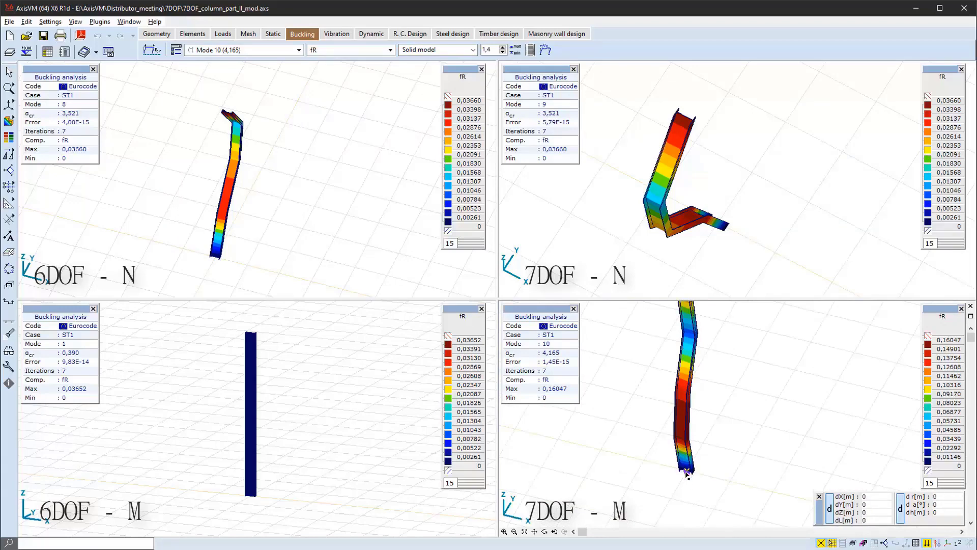
mouse_move(686, 471)
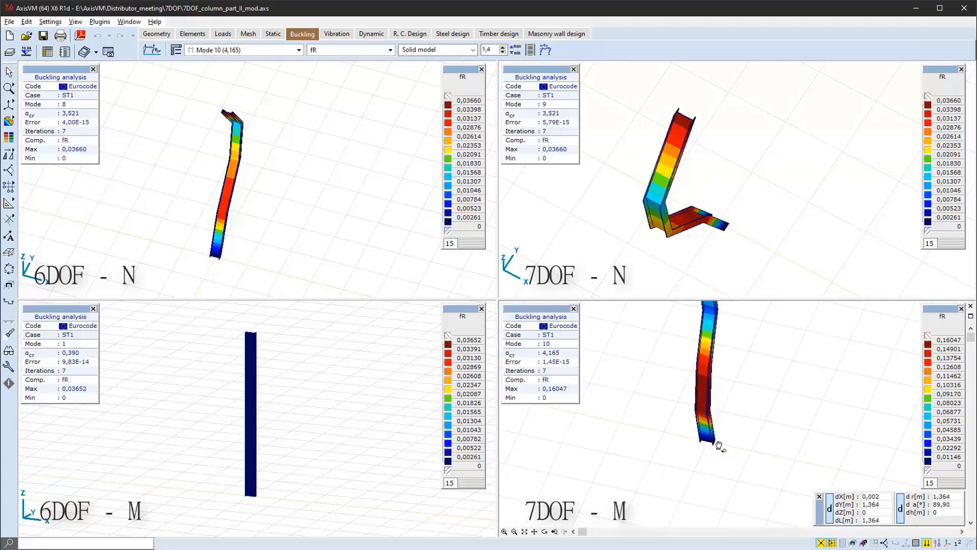
mouse_move(709, 425)
middle_mouse_down("shift")
mouse_move(739, 433)
mouse_move(709, 432)
mouse_move(696, 417)
mouse_move(708, 411)
middle_mouse_up("shift")
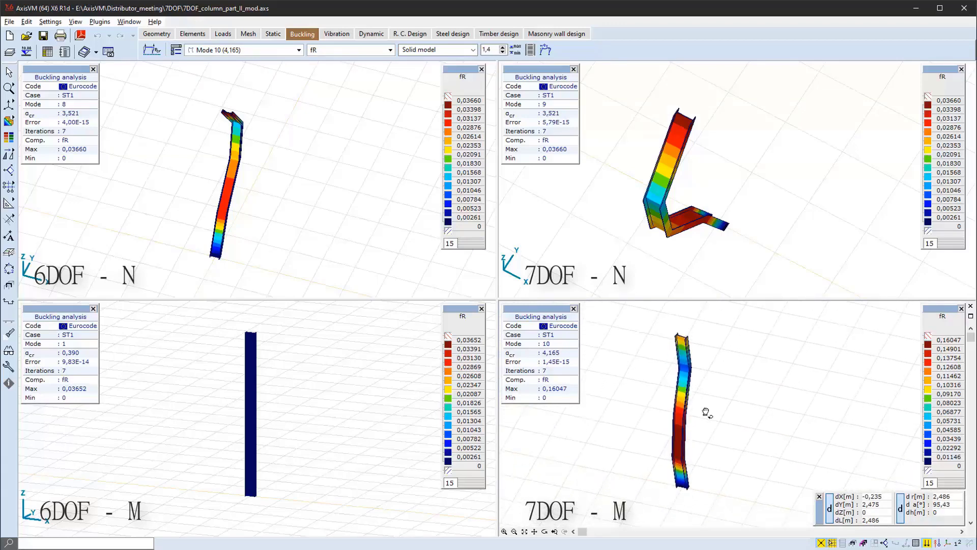
Step: Display buckling Mode 12 for the 7DOF - N column and inspect its shape in the X-Y plane and in perspective
left_click(614, 271)
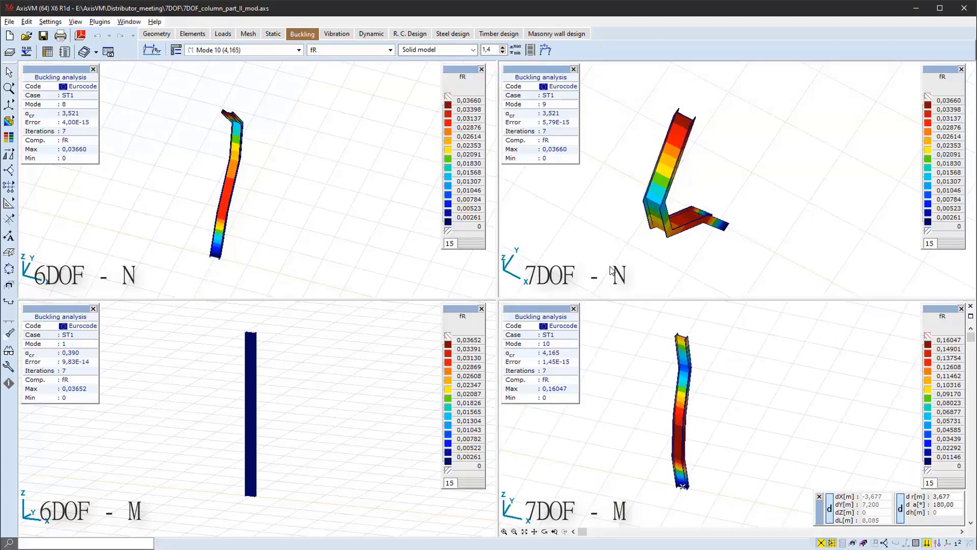
left_click(288, 52)
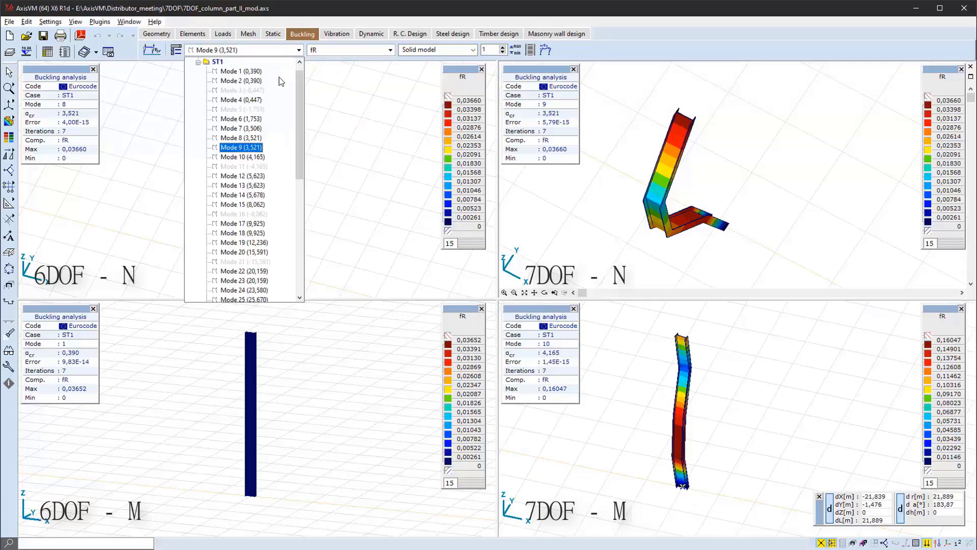
left_click(258, 176)
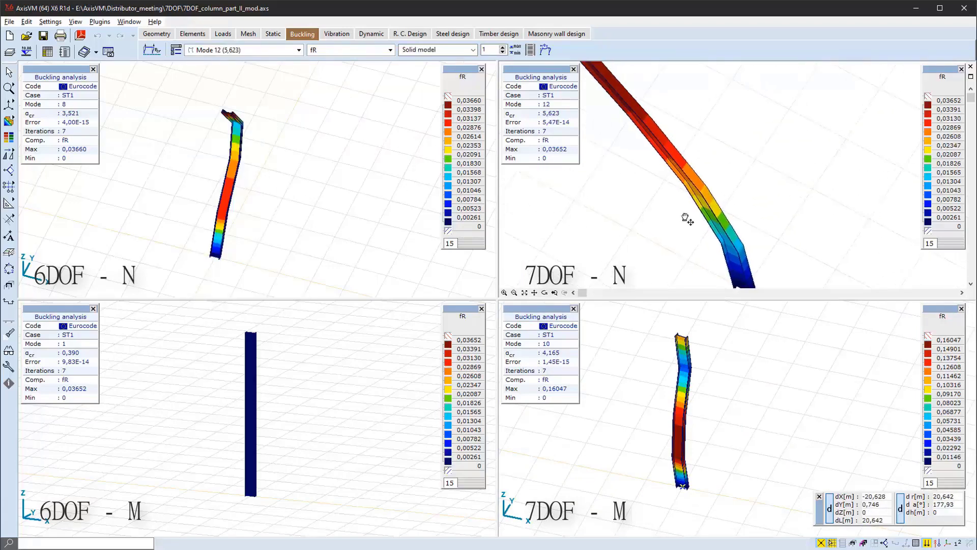
scroll(698, 219, "down", 2)
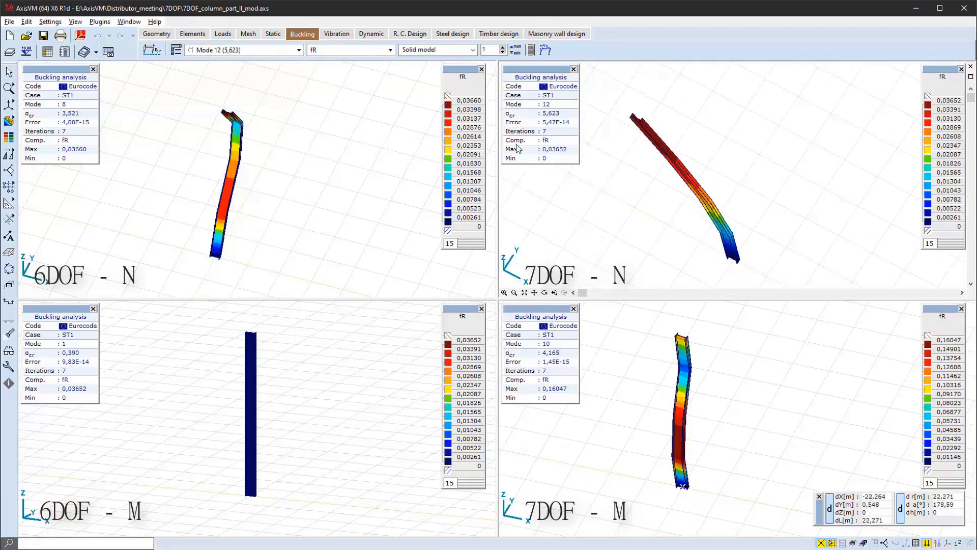
left_click(9, 105)
left_click(42, 104)
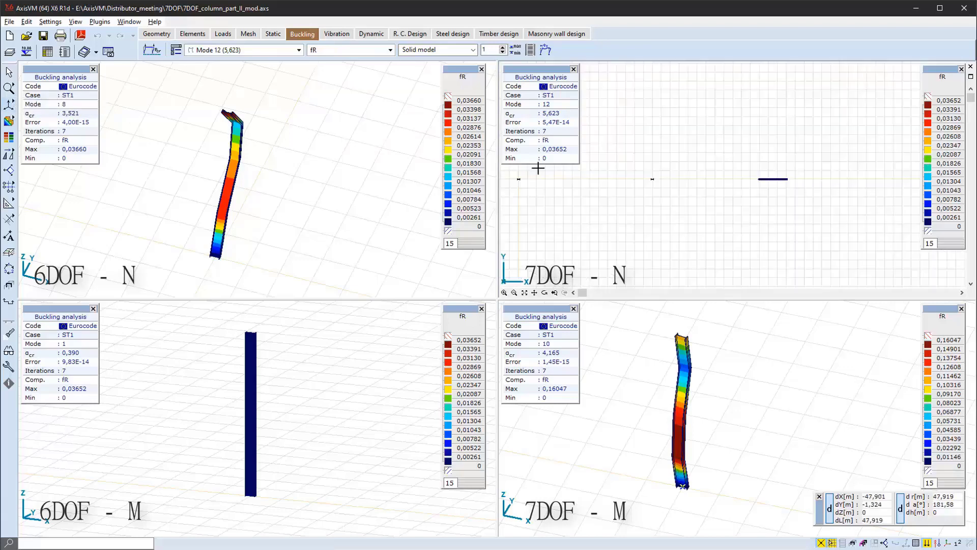
scroll(760, 180, "up", 4)
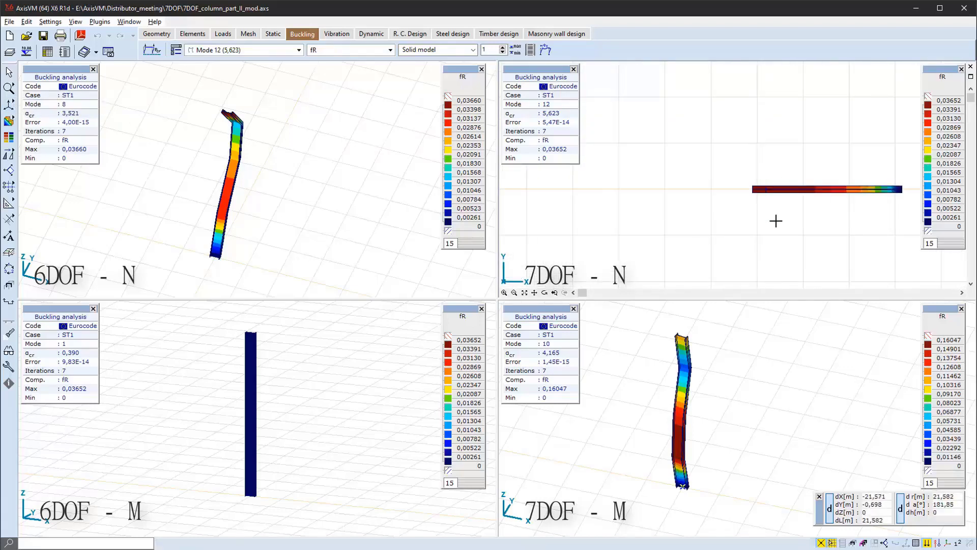
middle_click_drag(779, 227, 692, 127)
Step: Display buckling Mode 13 for the 6DOF - N column and Mode 14 for the 7DOF - N column
left_click(204, 51)
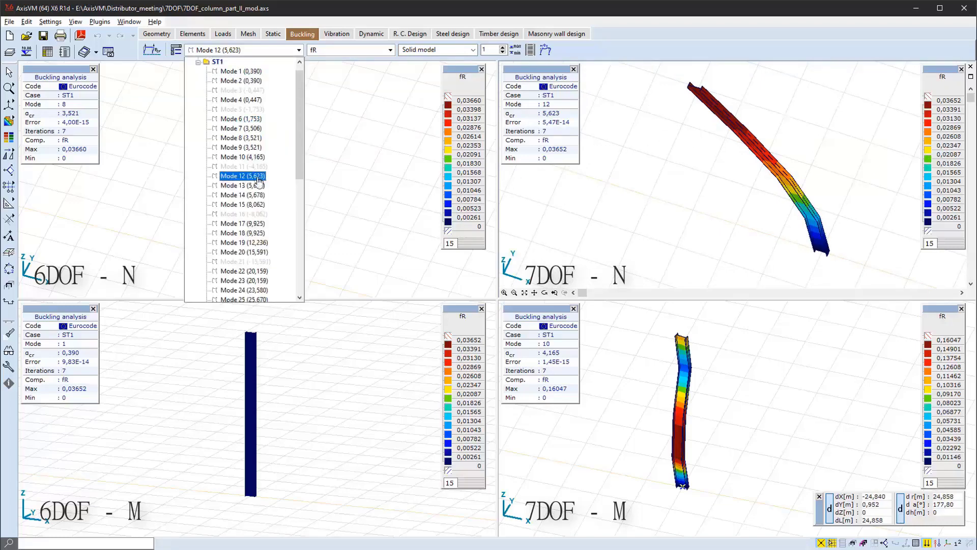
left_click(258, 187)
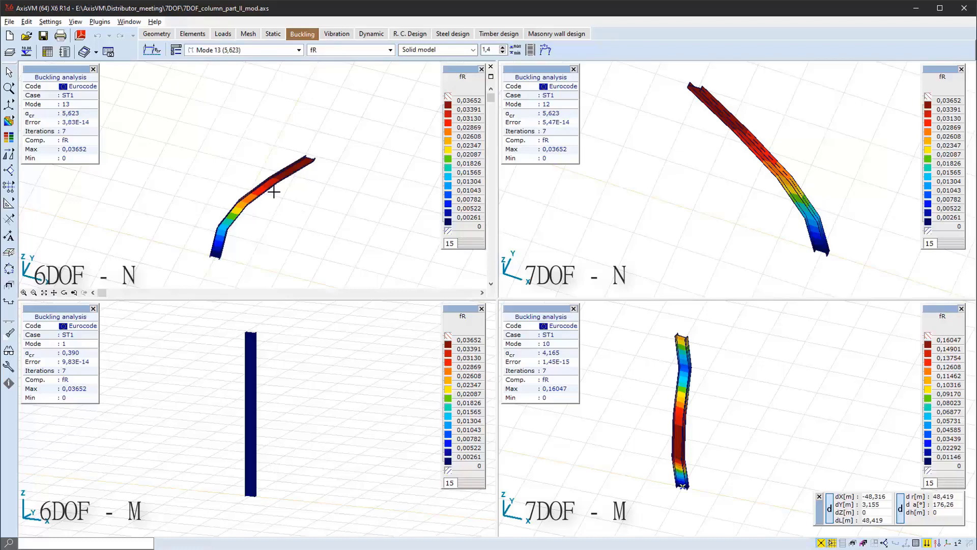
left_click(592, 193)
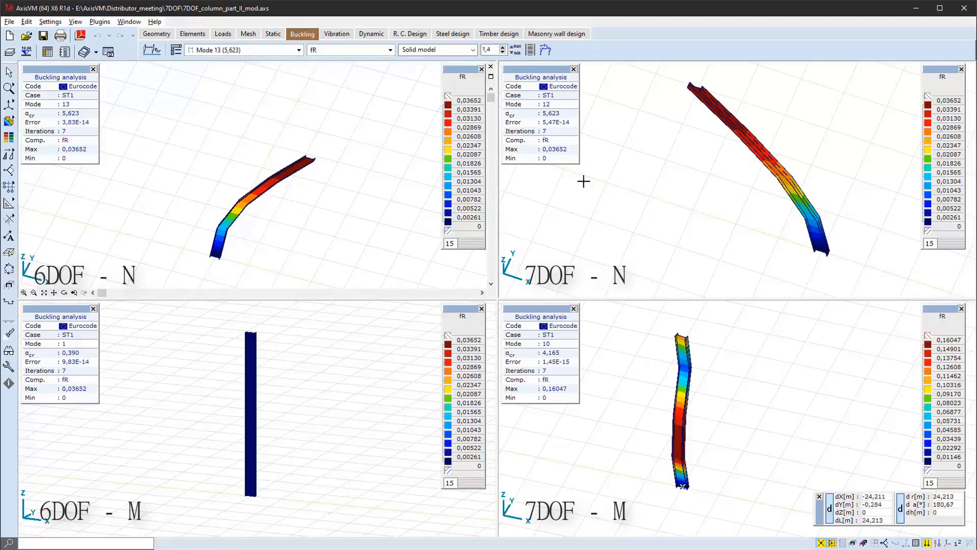
left_click(294, 51)
key("Escape")
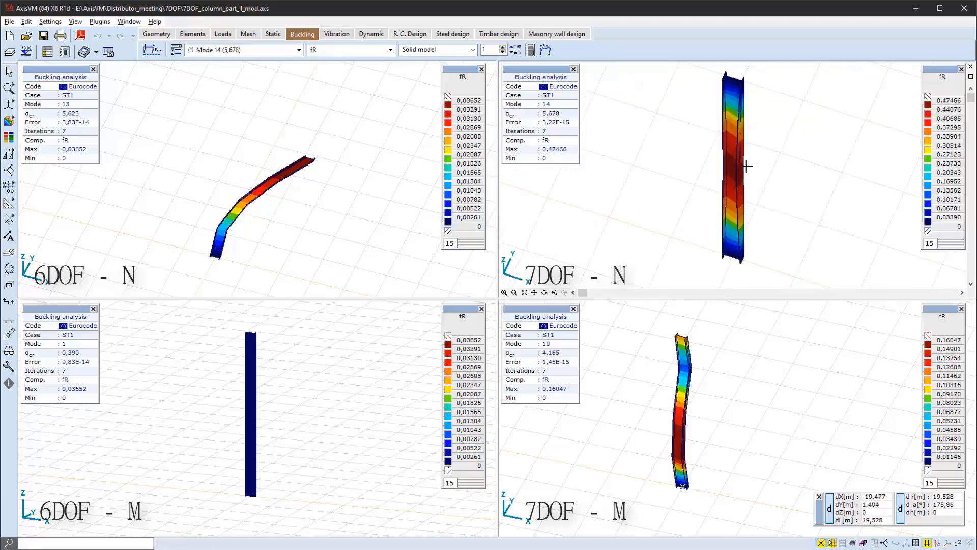
middle_click_drag(747, 166, 731, 171)
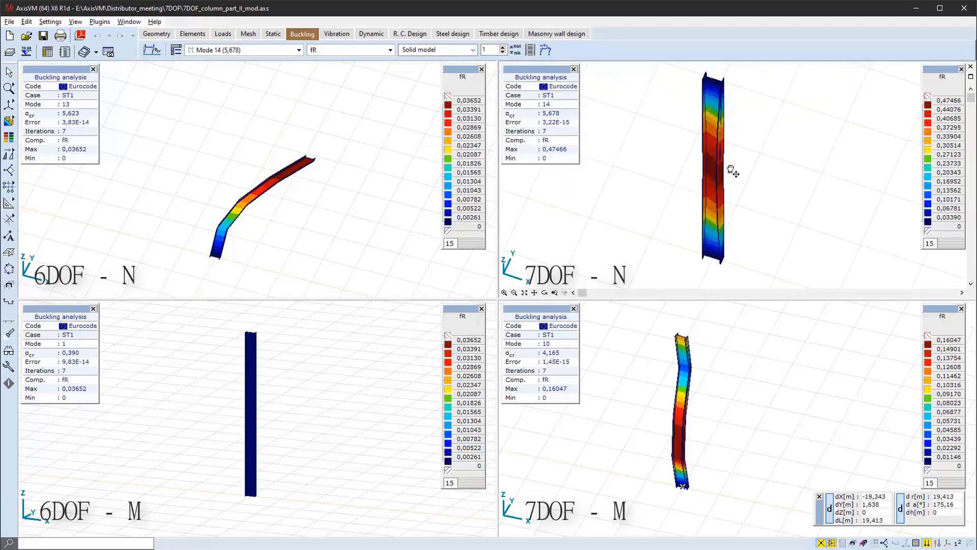
Step: Display buckling Mode 15 for the 7DOF - M column and inspect its buckled shape
left_click(728, 334)
left_click(278, 54)
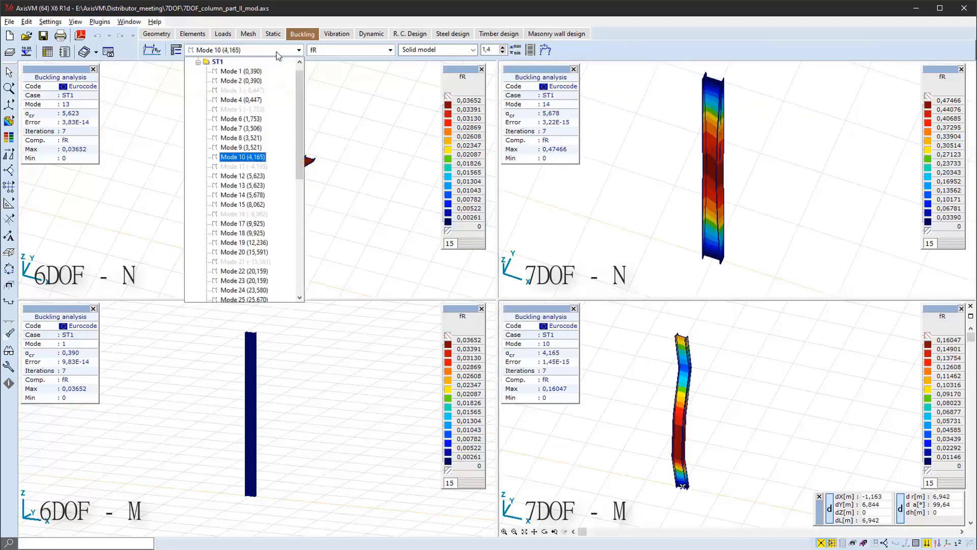
left_click(243, 204)
middle_click_drag(715, 378, 722, 379)
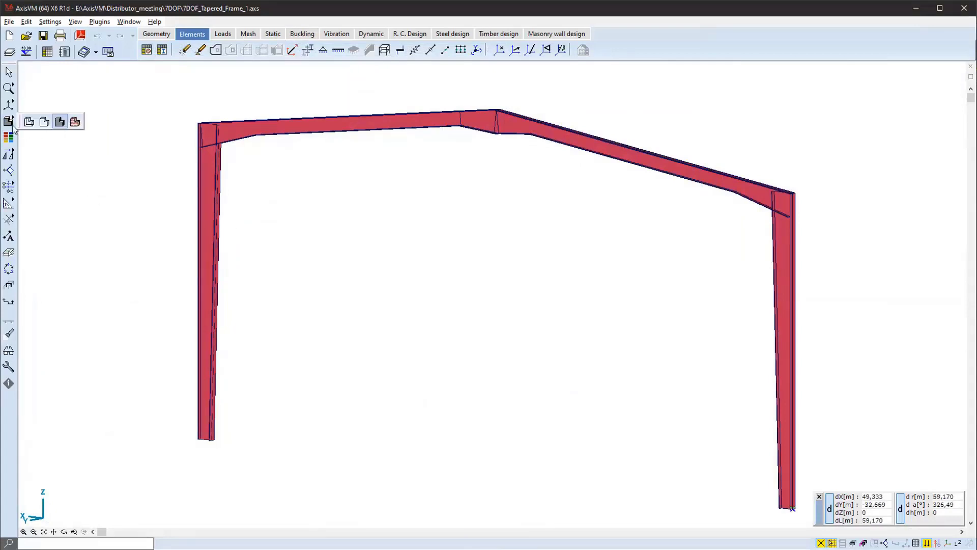
Step: Show the tapered frame in wireframe and review the shared line element properties of all its members without changing them
left_click(29, 122)
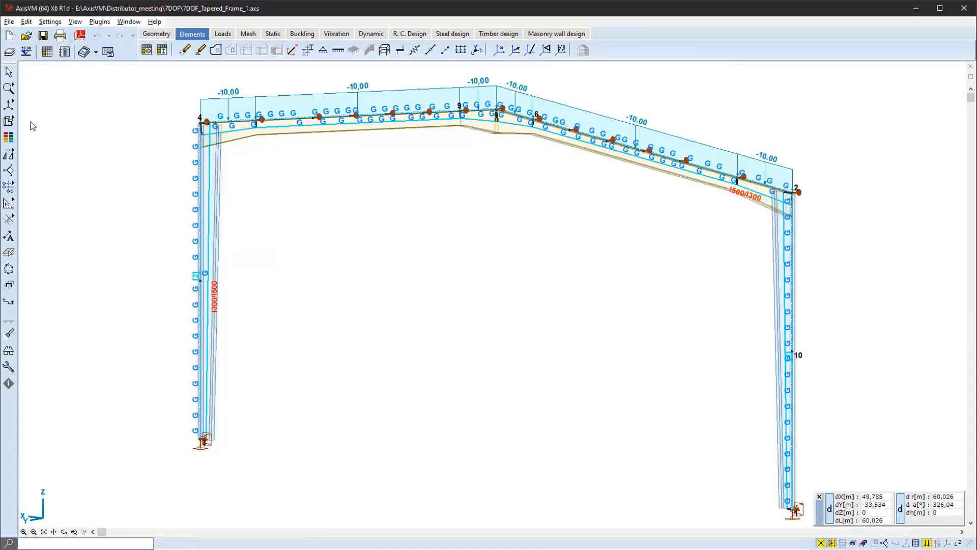
left_click_drag(118, 78, 808, 519)
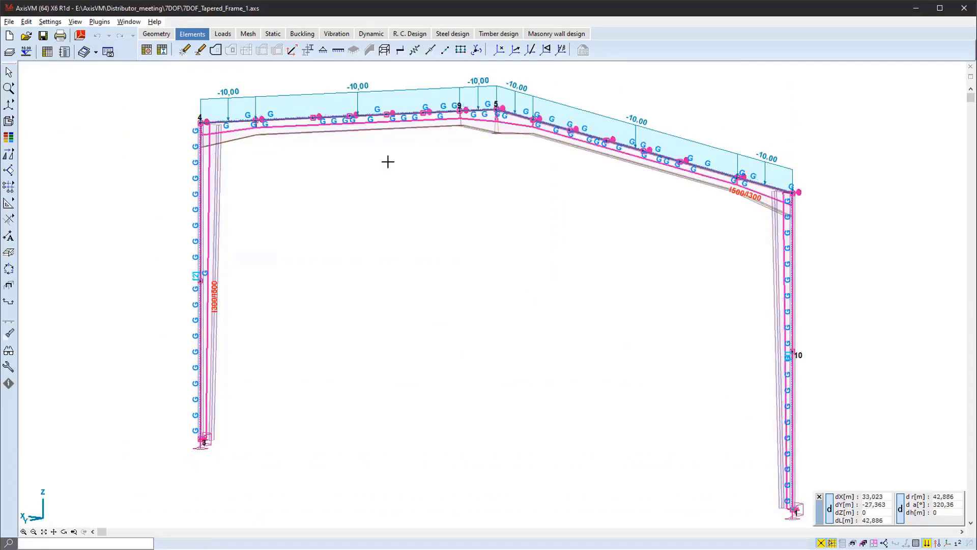
left_click(292, 50)
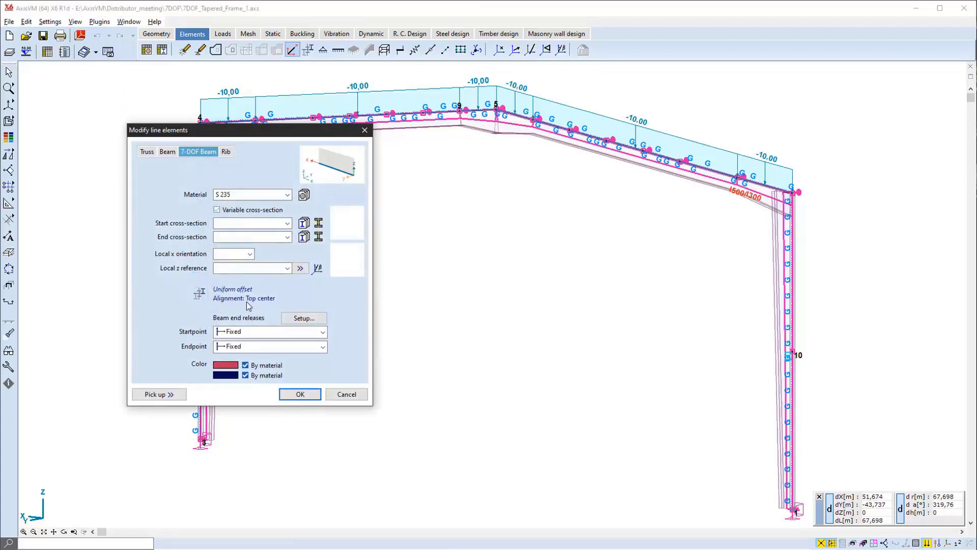
left_click(347, 394)
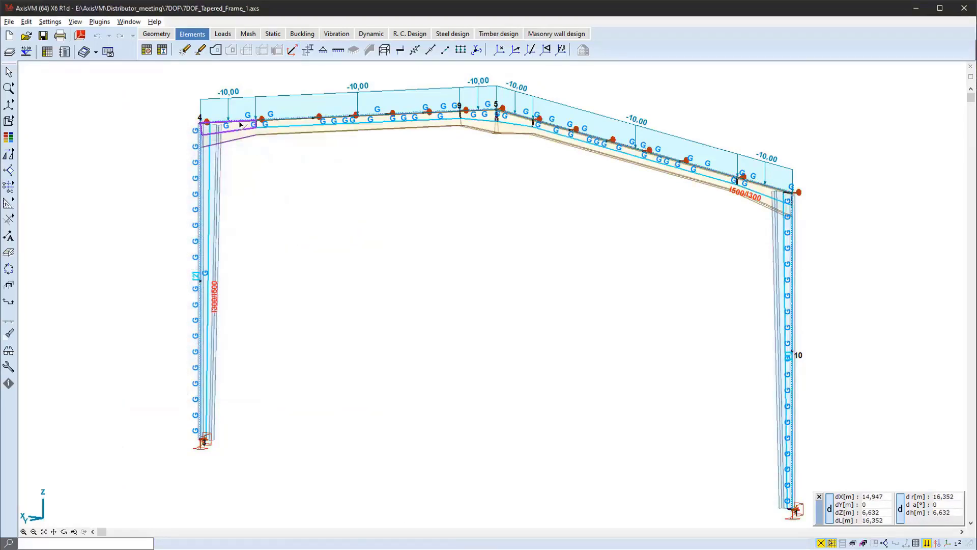
Step: Review the cross-sections of the tapered haunch beam at node 4 and inspect the nodal supports along the rafter's upper flange
double_click(240, 124)
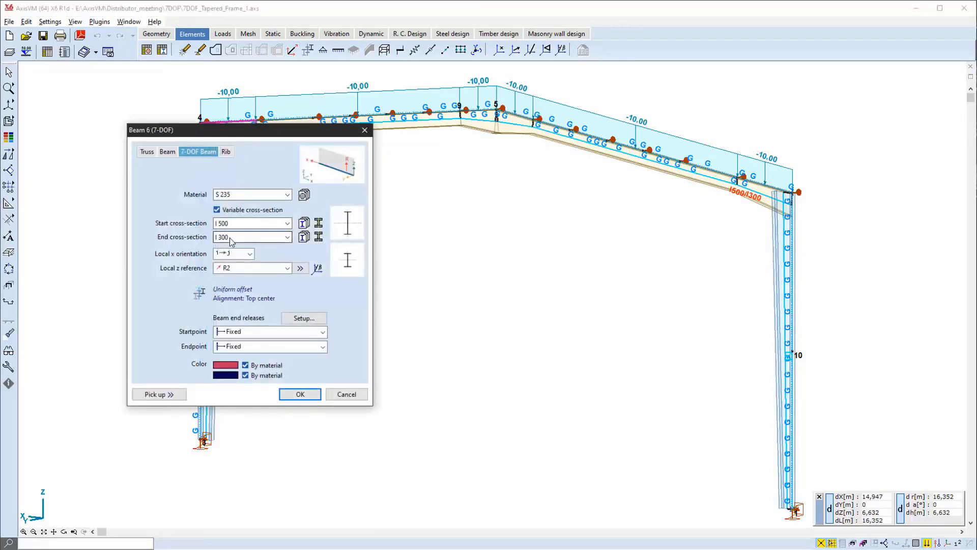
left_click(345, 395)
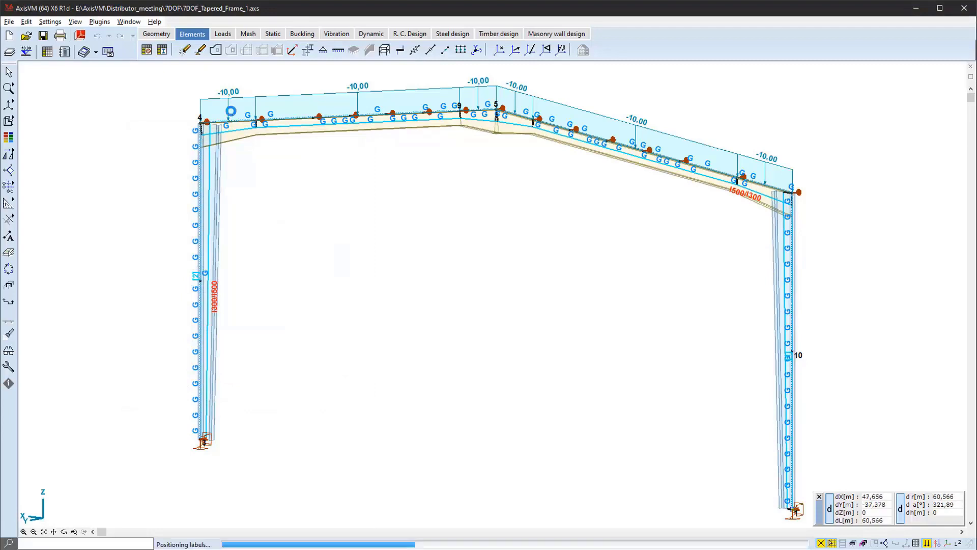
scroll(238, 114, "up", 3)
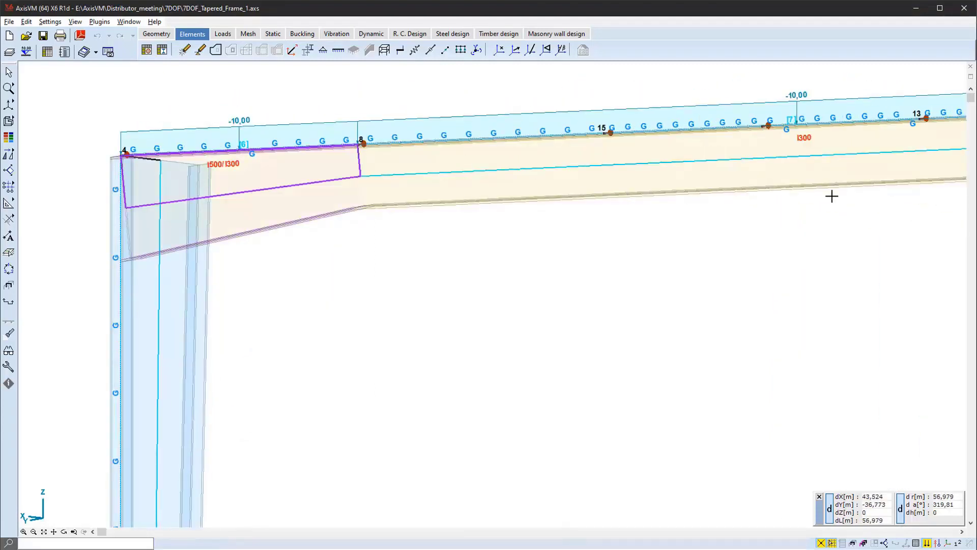
middle_click_drag(830, 196, 445, 265)
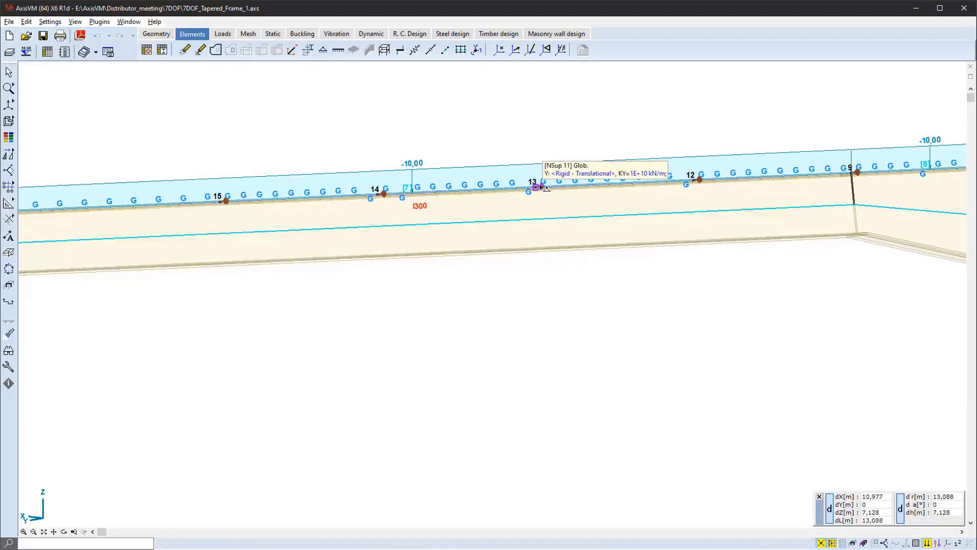
middle_click_drag(755, 269, 693, 254)
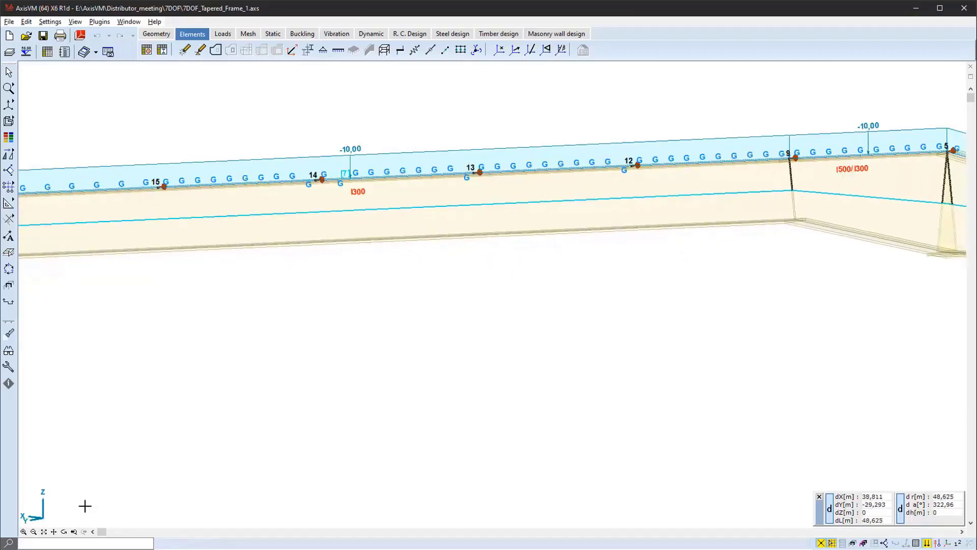
left_click(43, 531)
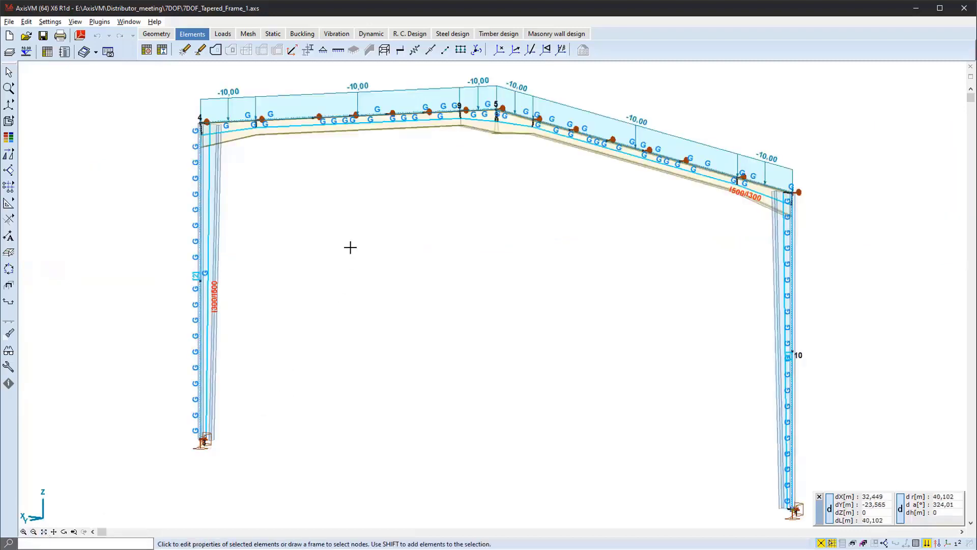
Step: Run the linear static analysis of the tapered frame without setting the nodal degrees of freedom automatically
left_click(274, 34)
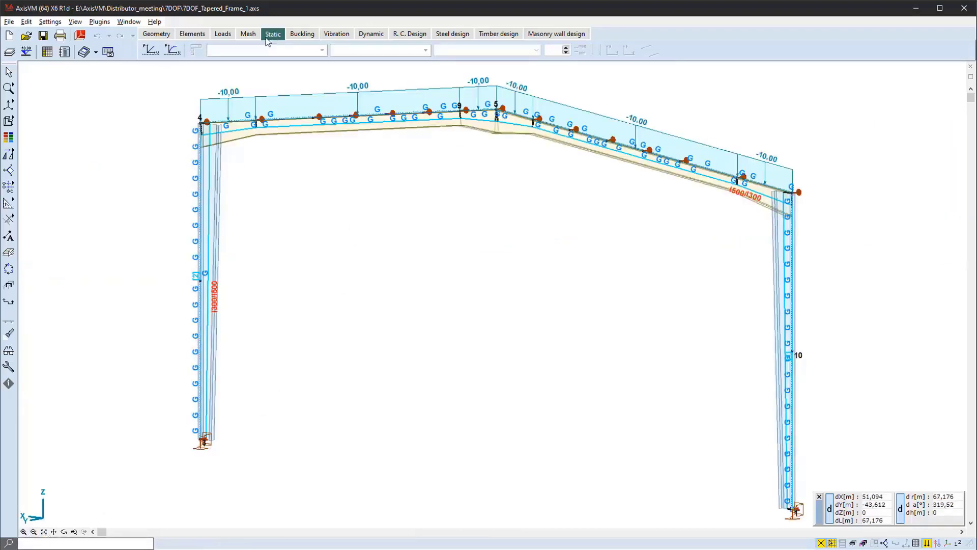
left_click(151, 51)
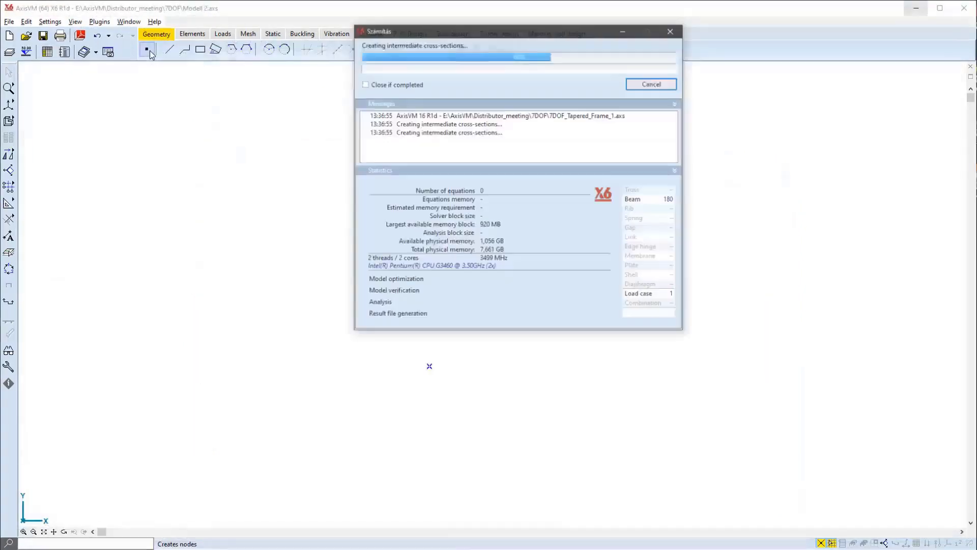
left_click(569, 311)
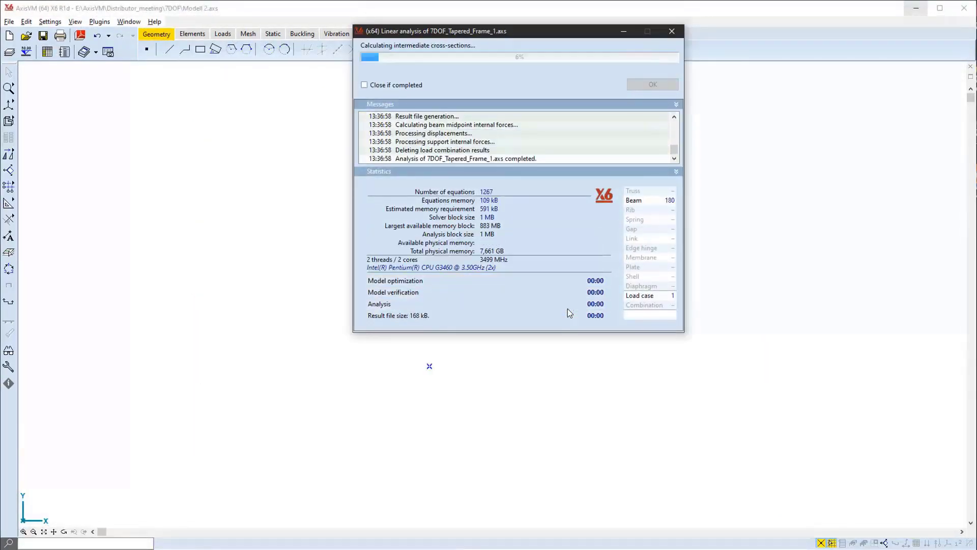
left_click(643, 85)
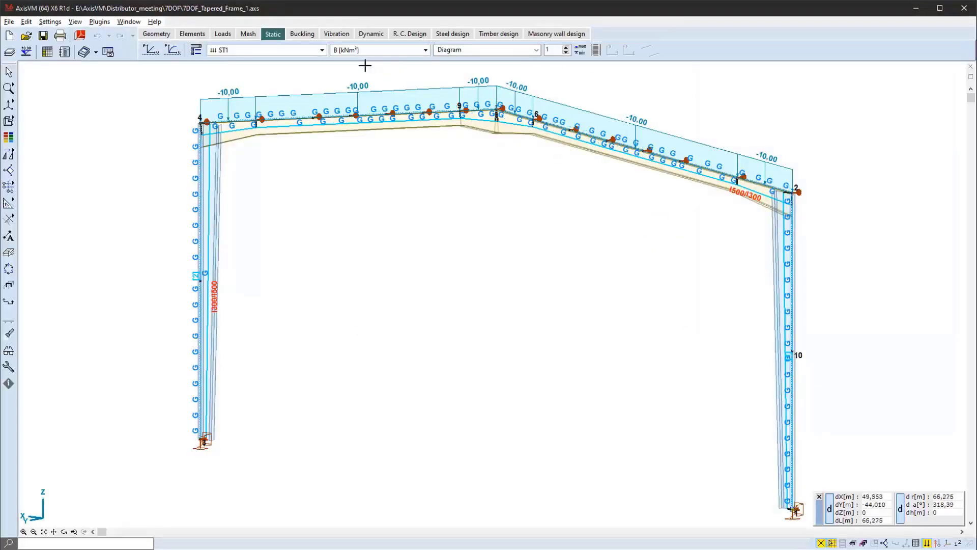
Step: Run the buckling analysis of the tapered frame for load case ST1, declining the automatic nodal degrees of freedom
left_click(303, 34)
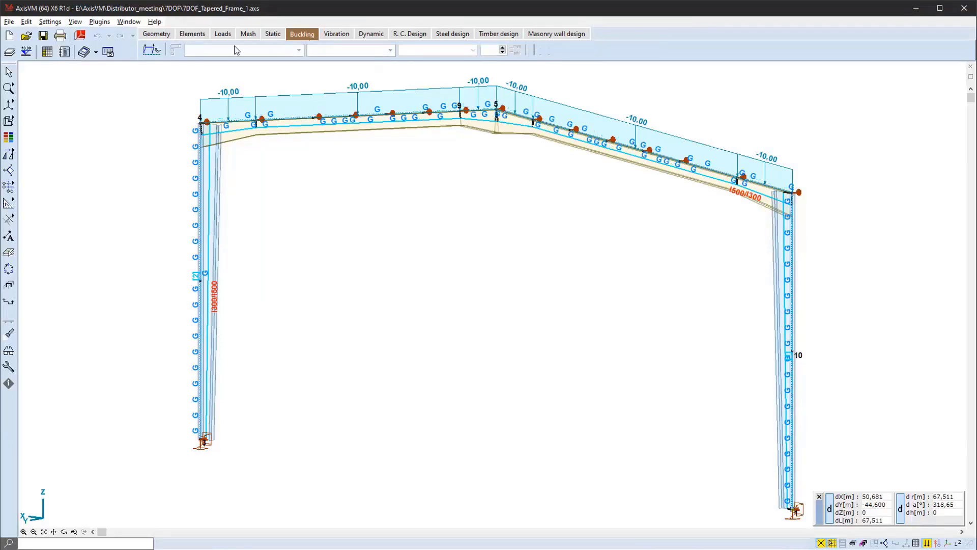
left_click(150, 51)
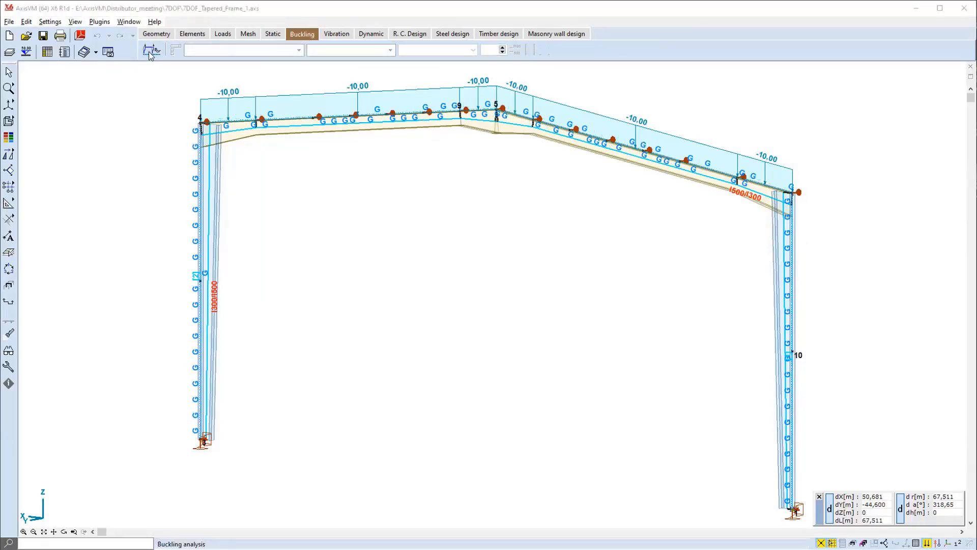
left_click(540, 396)
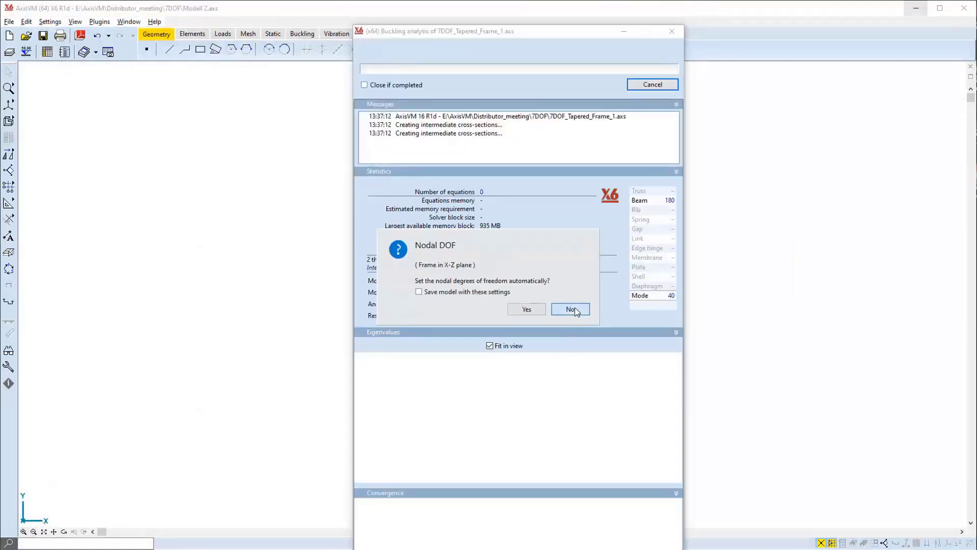
left_click(576, 310)
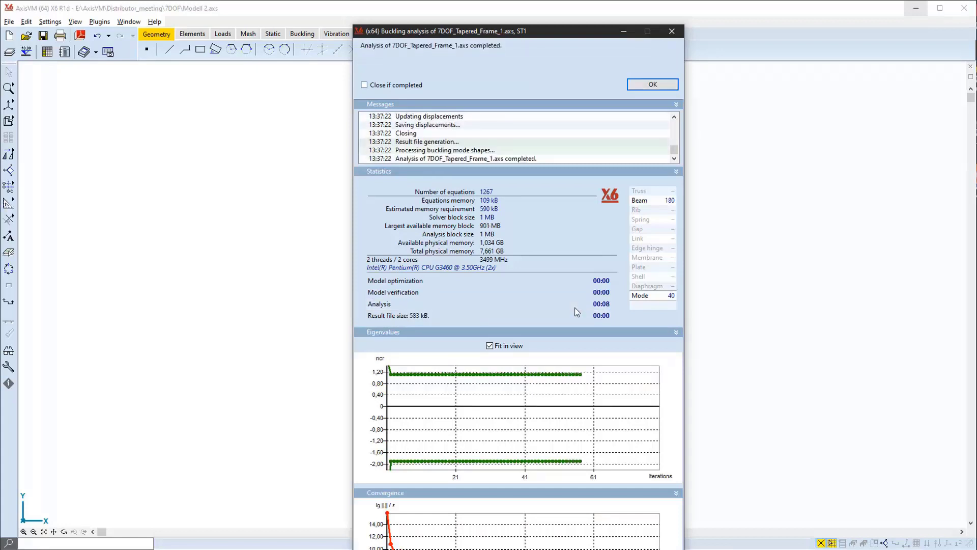
left_click(652, 84)
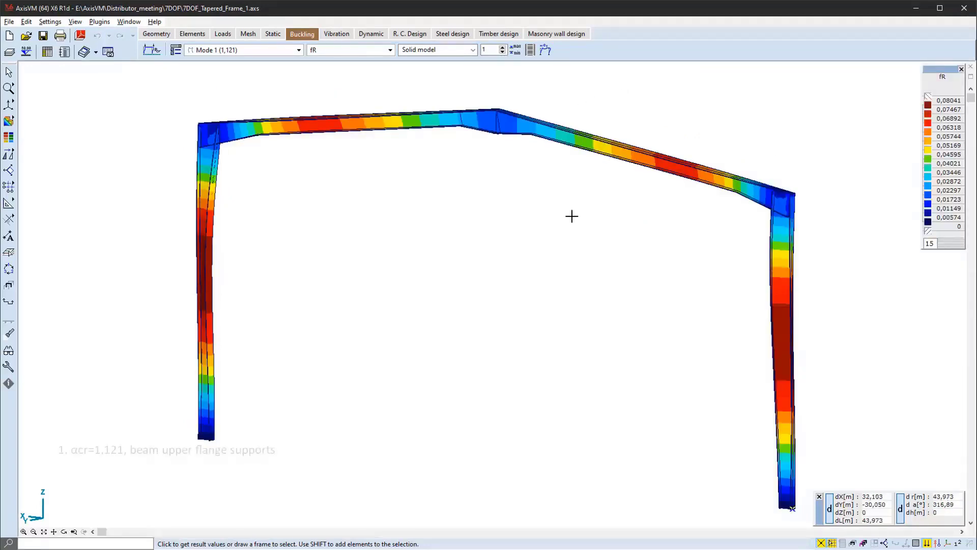
Step: Inspect the tapered frame's first buckling shape from another angle and display Mode 2
middle_click_drag(571, 216, 451, 227)
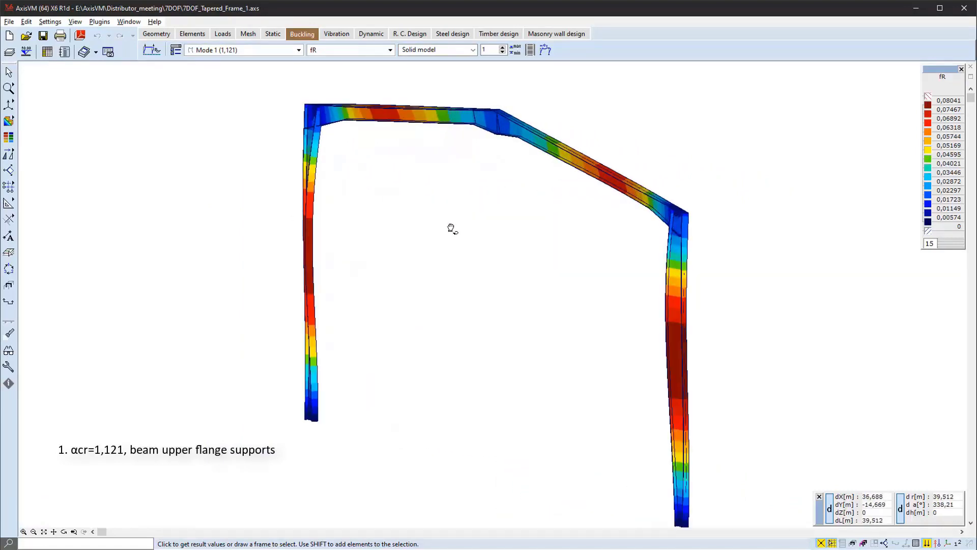
left_click(299, 50)
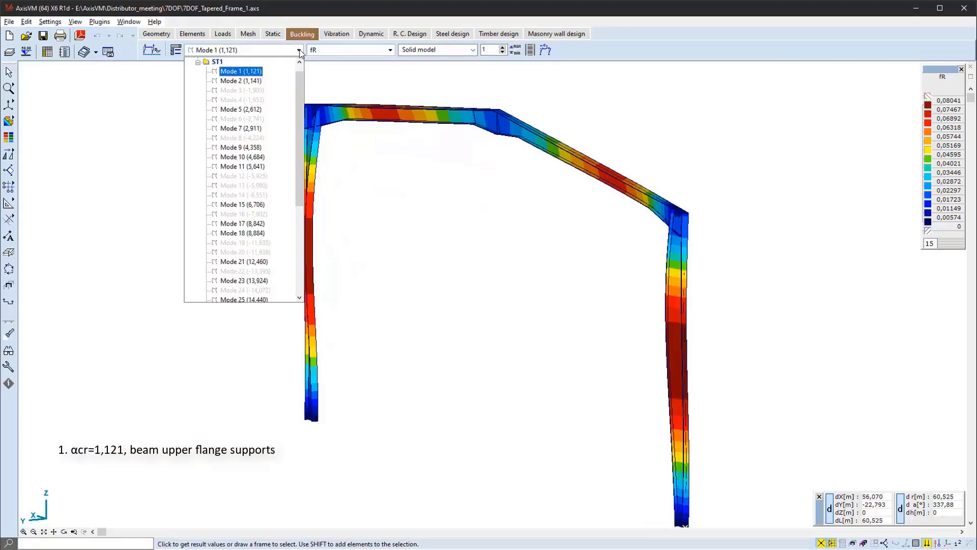
left_click(244, 81)
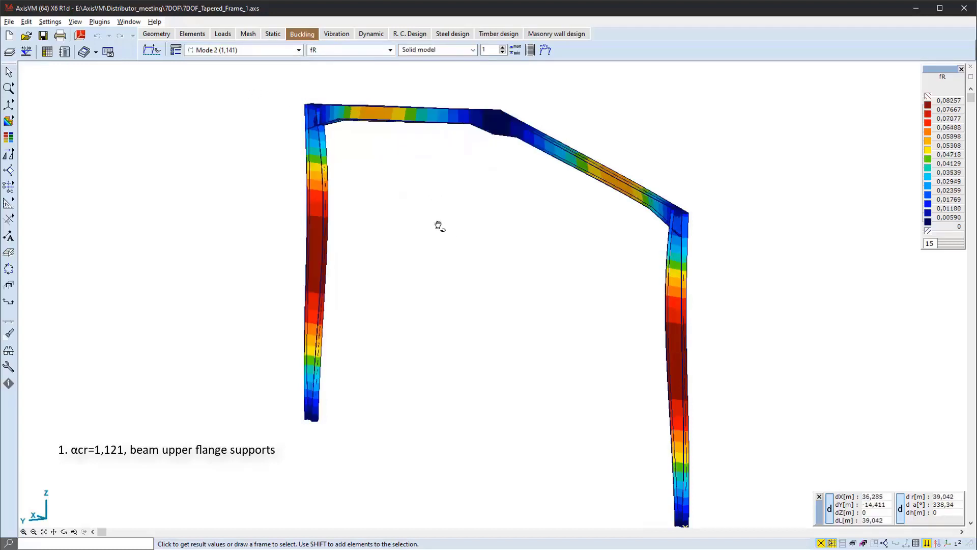
Step: Display the frame's buckling Mode 5 and Mode 7 for load case ST1, examining the shapes from another angle
middle_click_drag(439, 225, 458, 223)
left_click(296, 53)
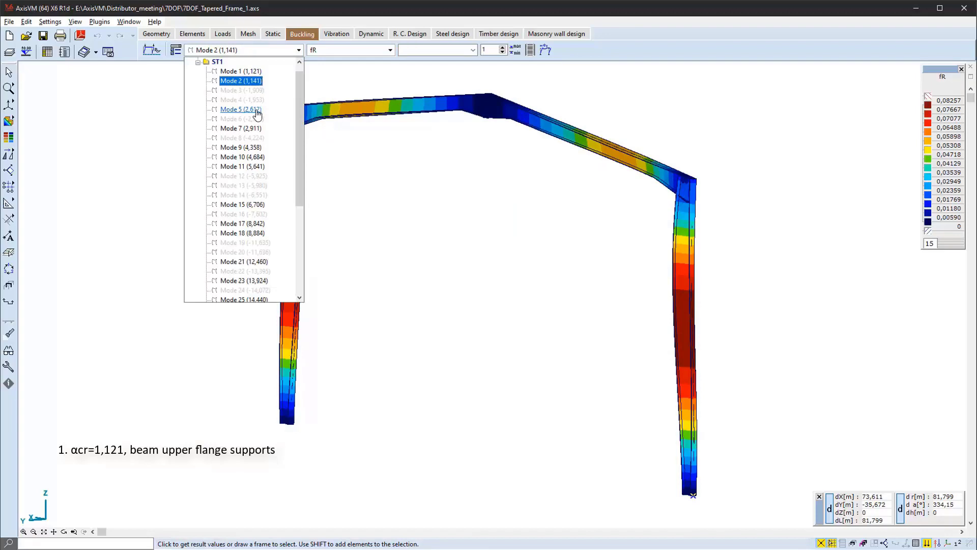
left_click(255, 110)
middle_click_drag(713, 158, 690, 152)
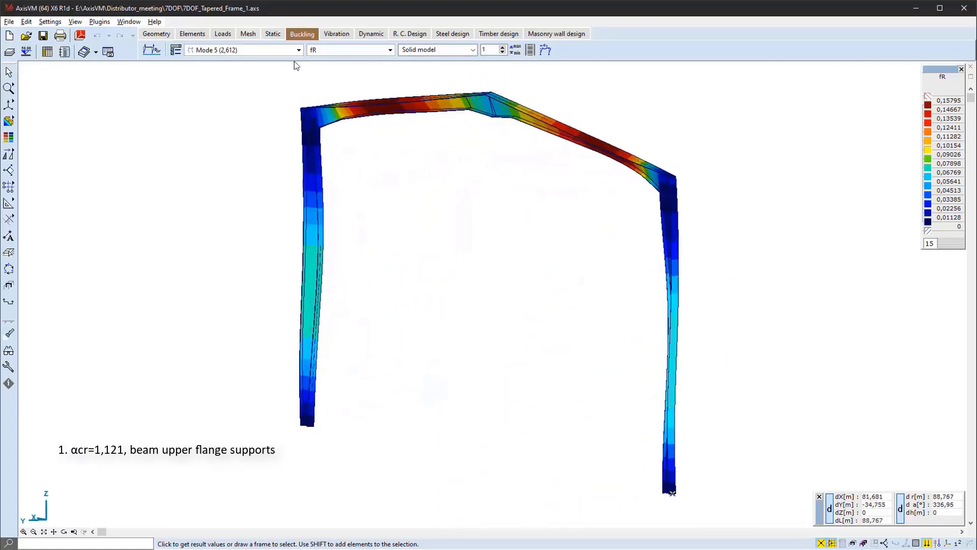
left_click(299, 50)
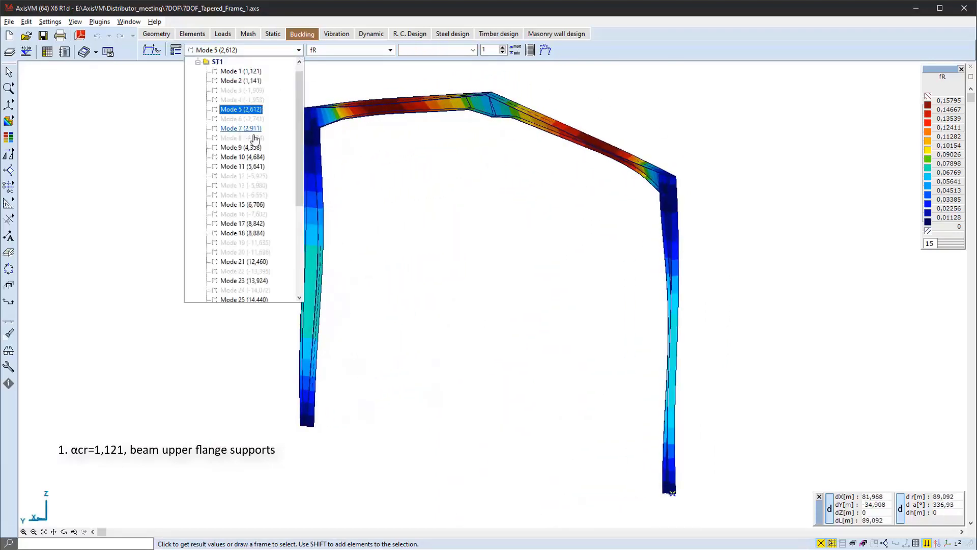
left_click(252, 131)
middle_click_drag(427, 168, 304, 215)
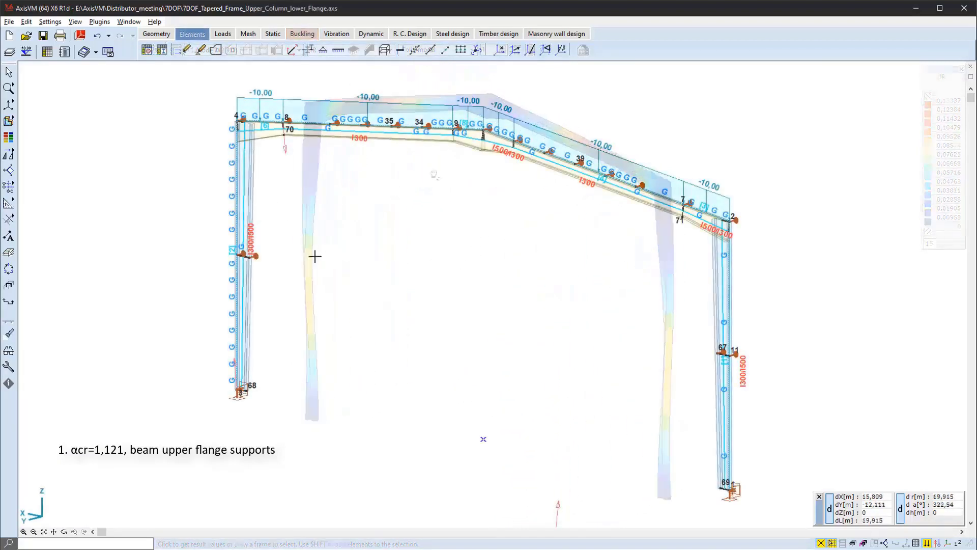
Step: Inspect the mid-height supports on both column flanges at nodes 14 and 66, and the frame's overall support layout
scroll(316, 255, "up", 6)
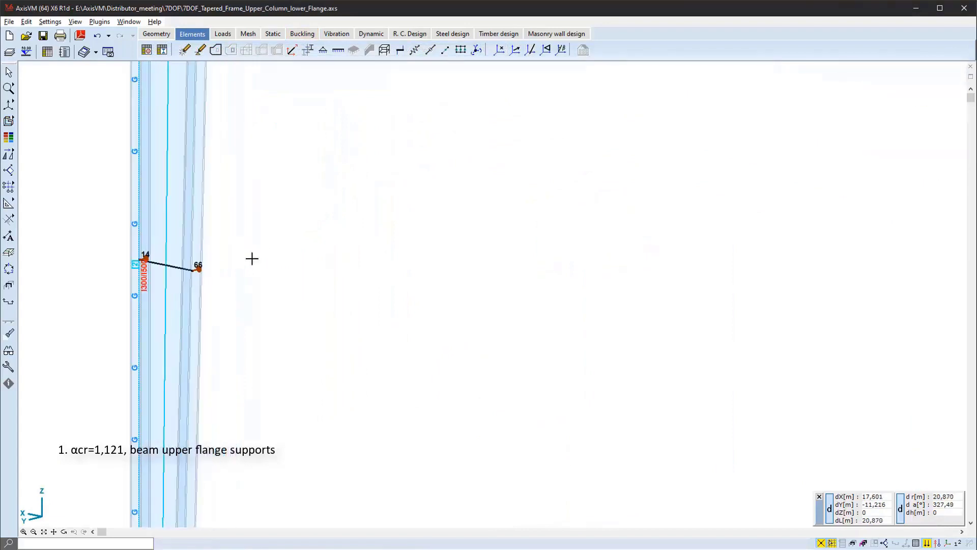
scroll(416, 284, "down", 6)
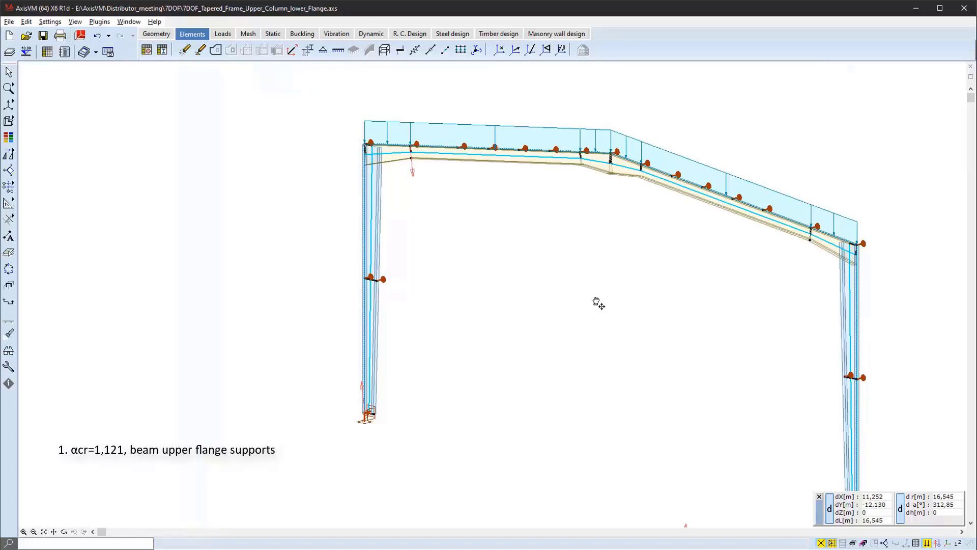
middle_click_drag(596, 303, 517, 273)
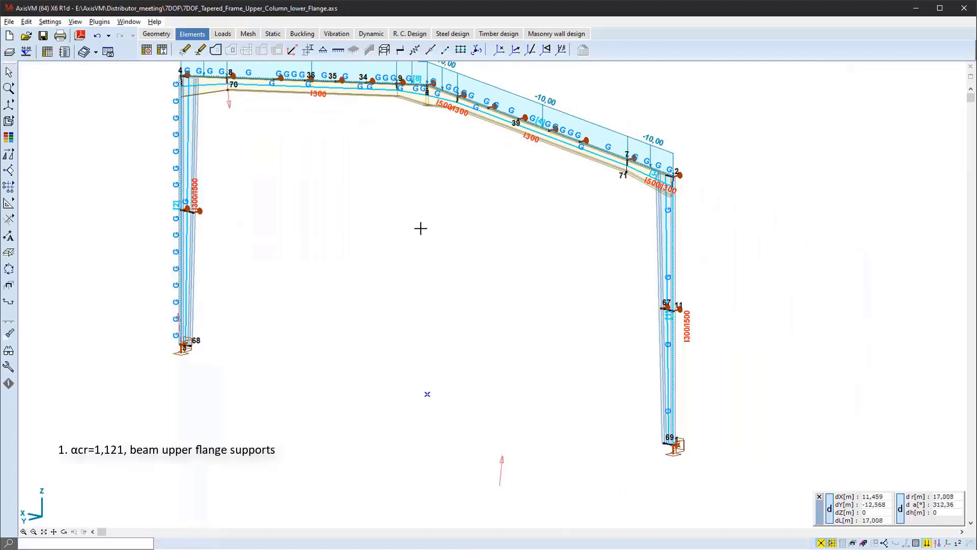
middle_click_drag(421, 228, 462, 267)
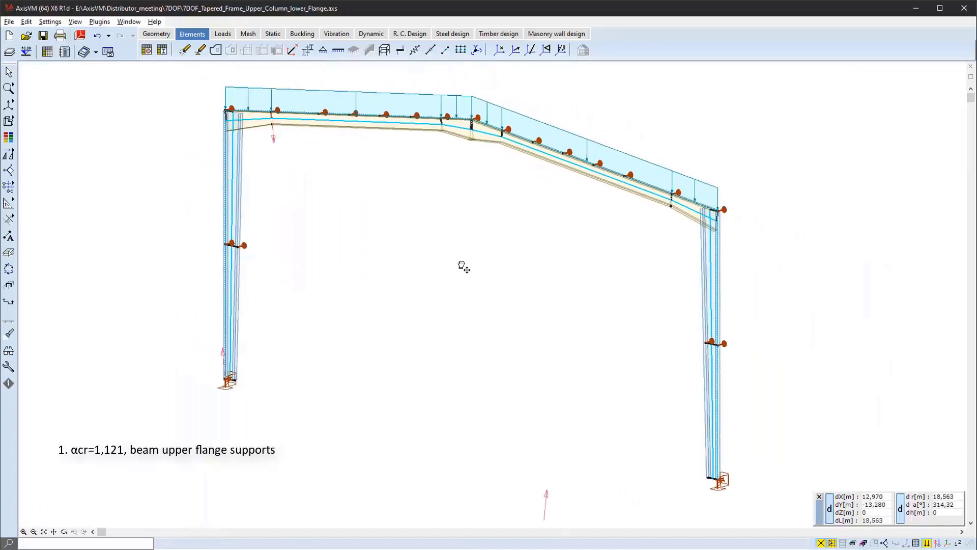
Step: Display the first and second buckling modes of the frame with column flange supports and examine their shapes
left_click(308, 36)
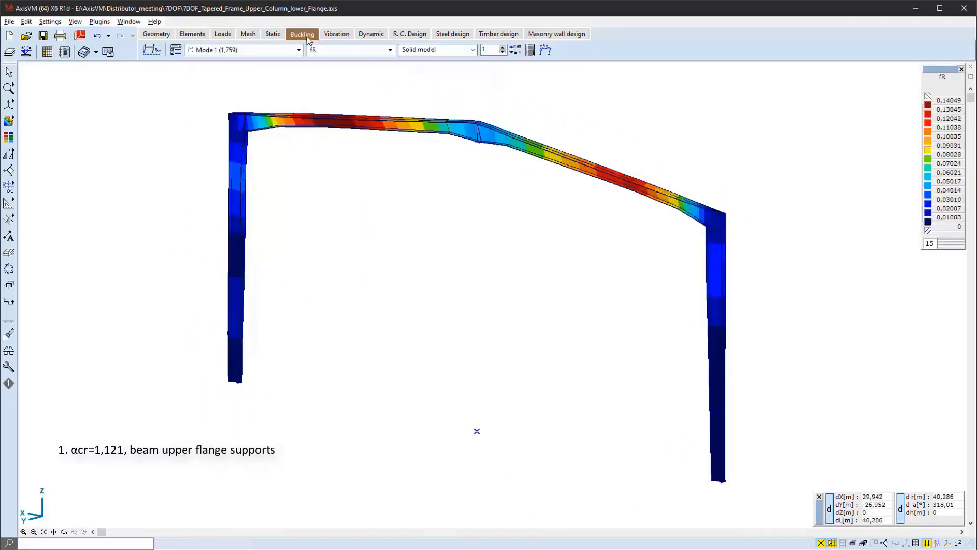
left_click(299, 50)
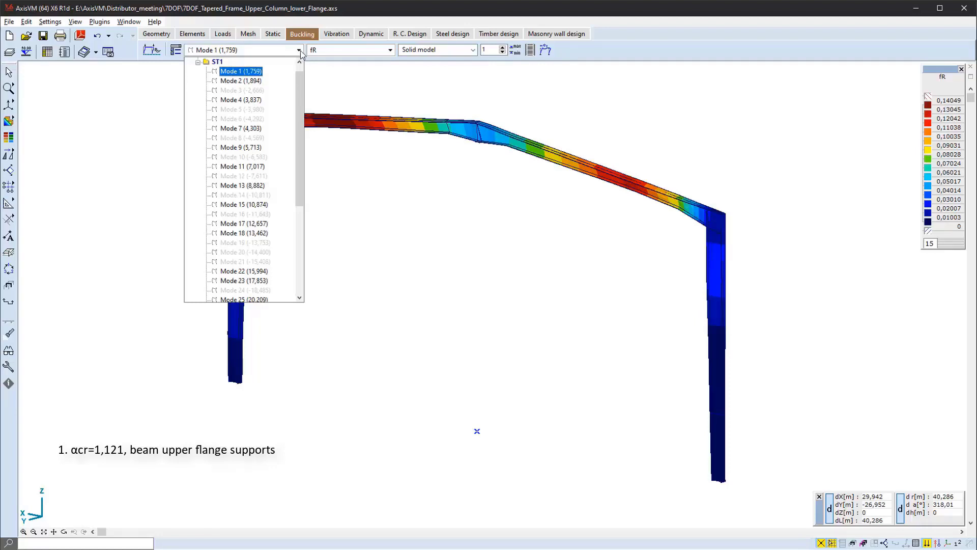
left_click(299, 50)
middle_click_drag(524, 199, 486, 200)
left_click(299, 51)
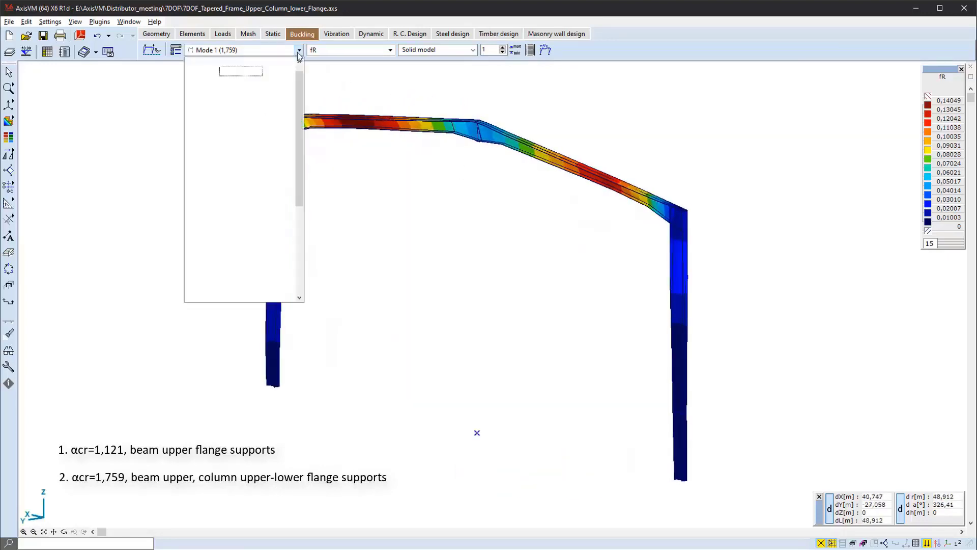
left_click(261, 82)
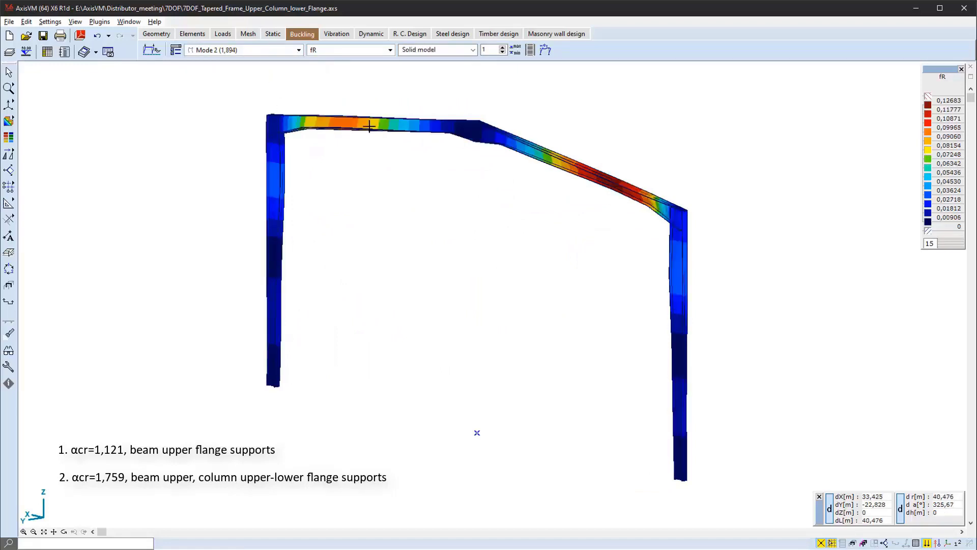
mouse_move(432, 170)
middle_mouse_down()
mouse_move(303, 160)
mouse_move(197, 170)
mouse_move(423, 177)
middle_mouse_up()
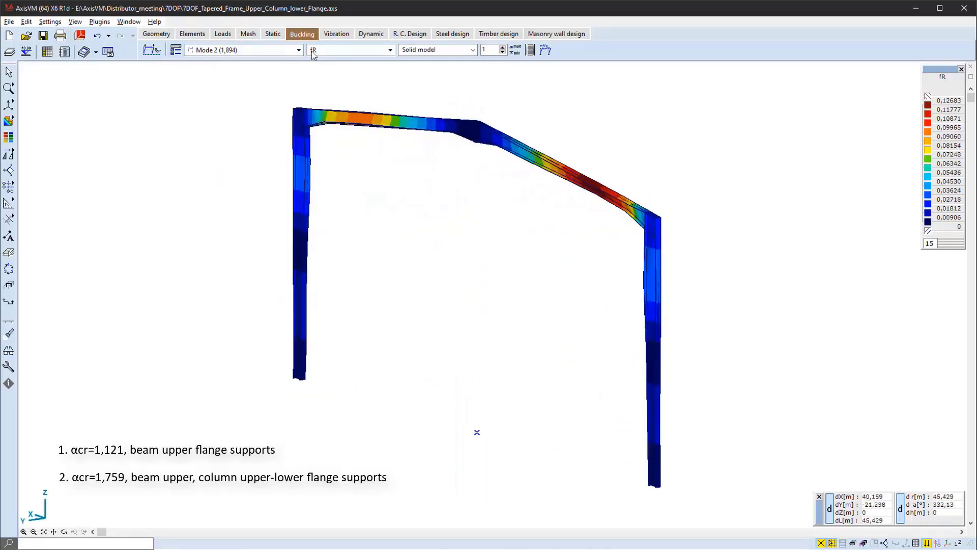
Step: Display buckling Mode 4 and Mode 7, then return to Mode 1 and examine its shape
left_click(299, 50)
left_click(253, 100)
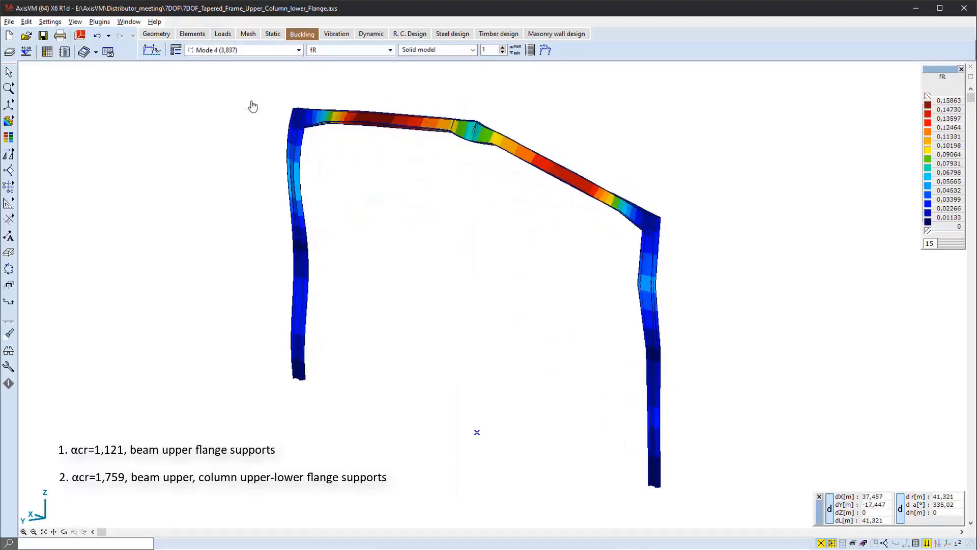
left_click(273, 50)
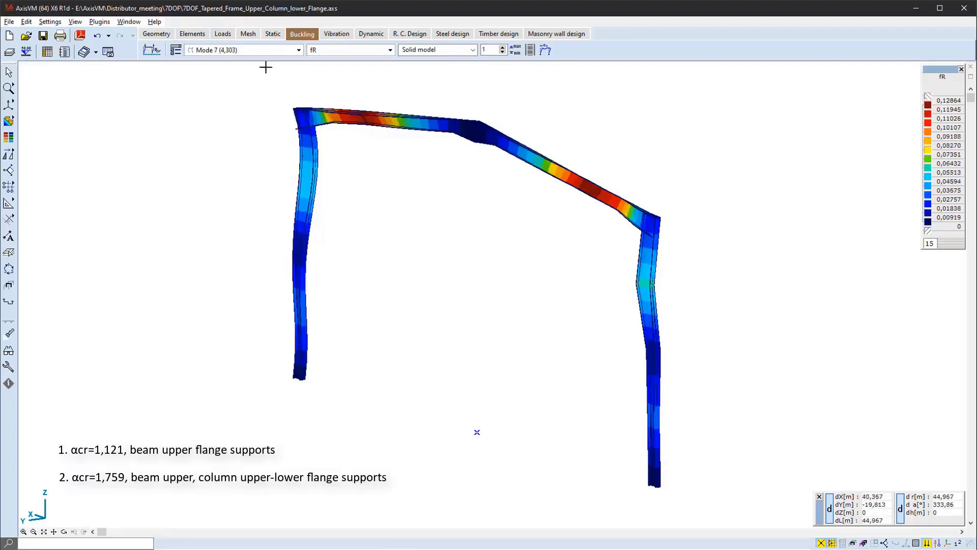
left_click(249, 50)
left_click(240, 71)
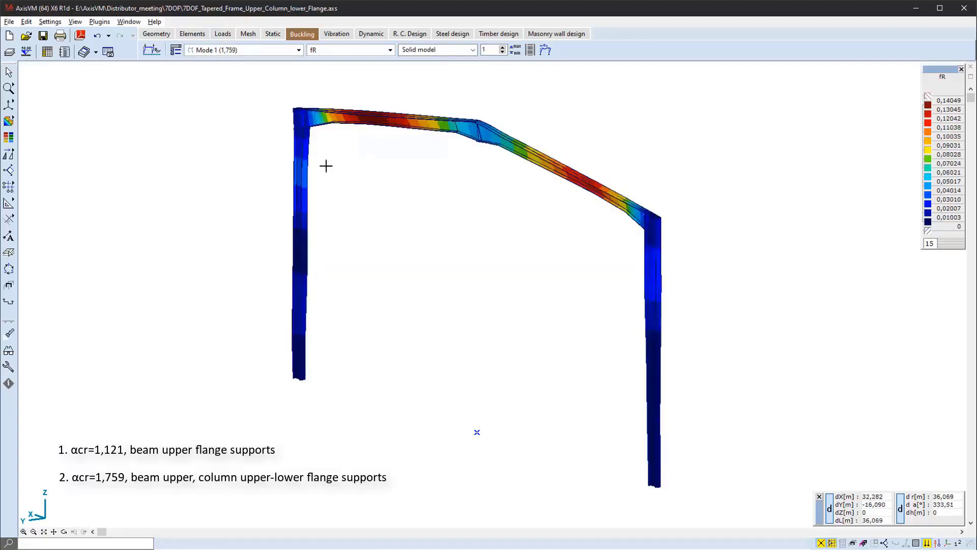
middle_click_drag(322, 164, 402, 170)
Step: Review the ST1 distributed load on the I300 rafter beam, including its load eccentricity, and close the load settings
left_click(203, 35)
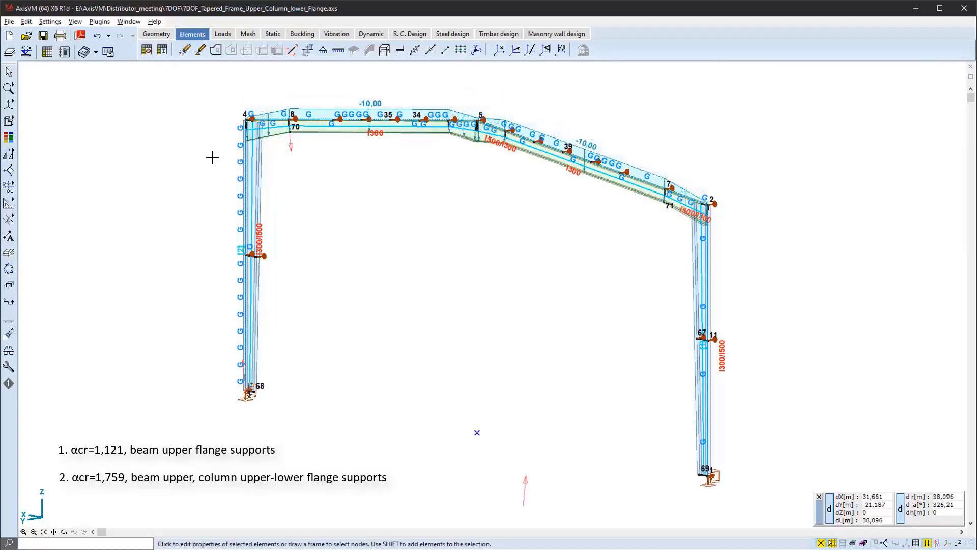
left_click(416, 196)
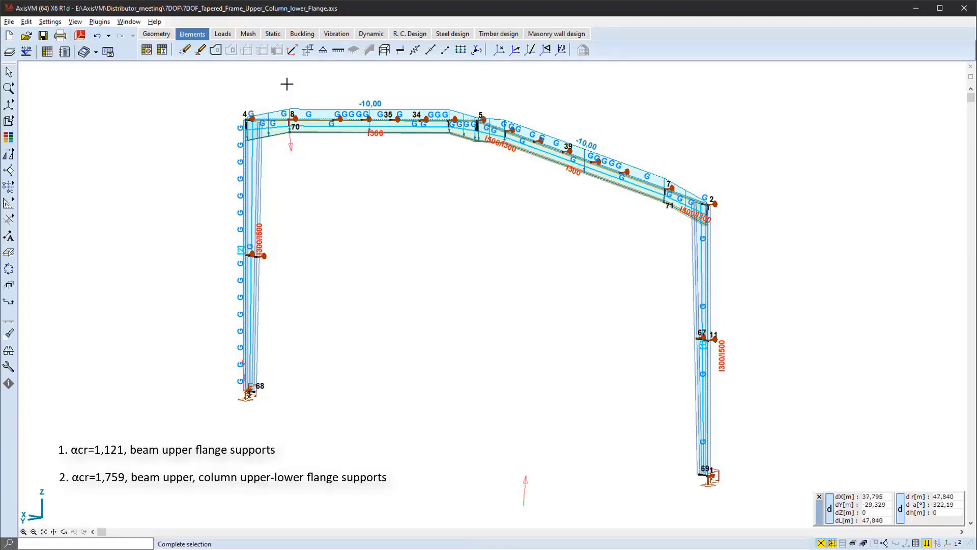
left_click(224, 33)
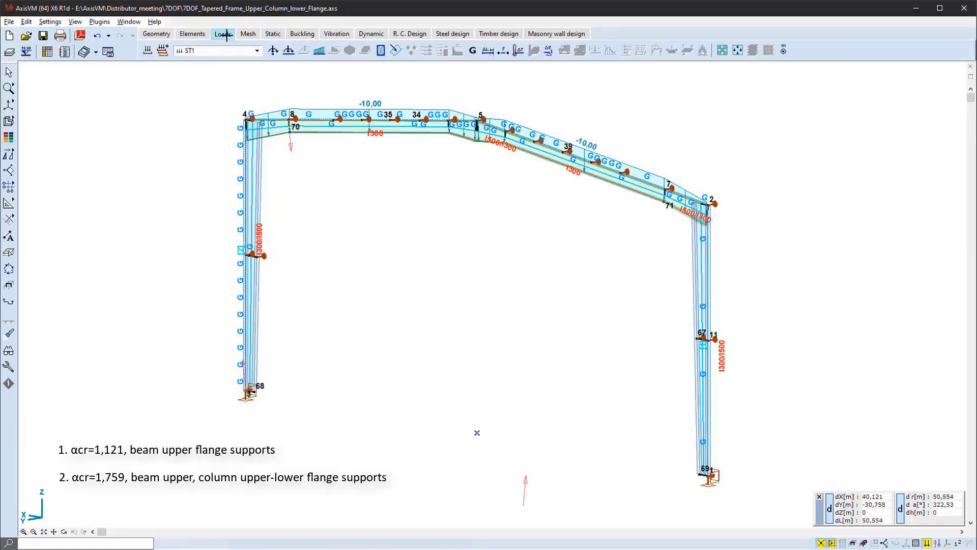
left_click(330, 112)
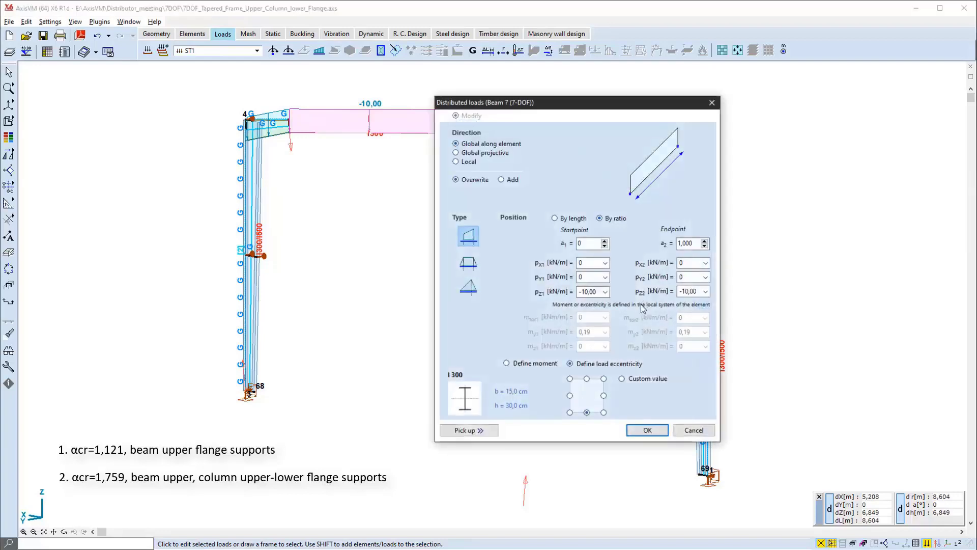
left_click(694, 430)
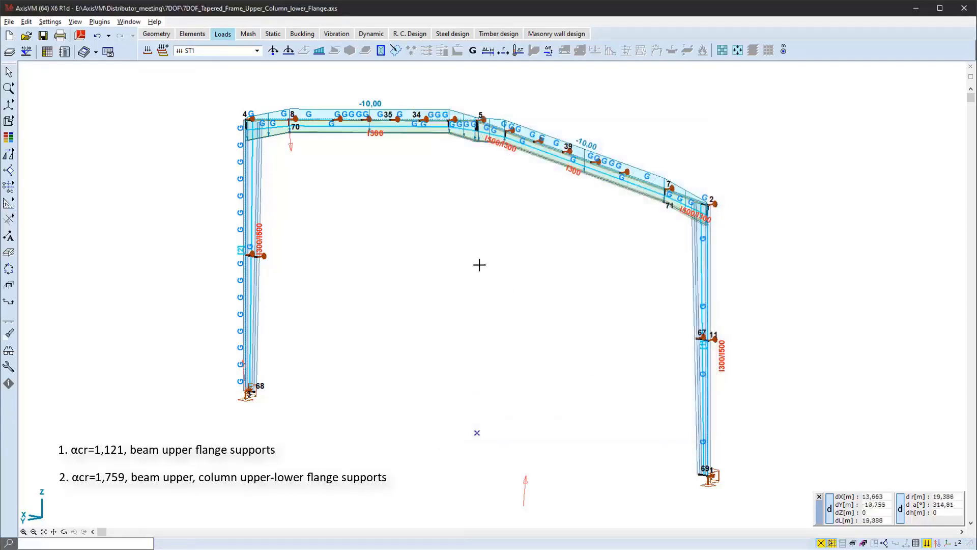
Step: Run the linear static analysis of the frame with column flange supports and close the completed calculation
left_click(273, 35)
left_click(432, 300)
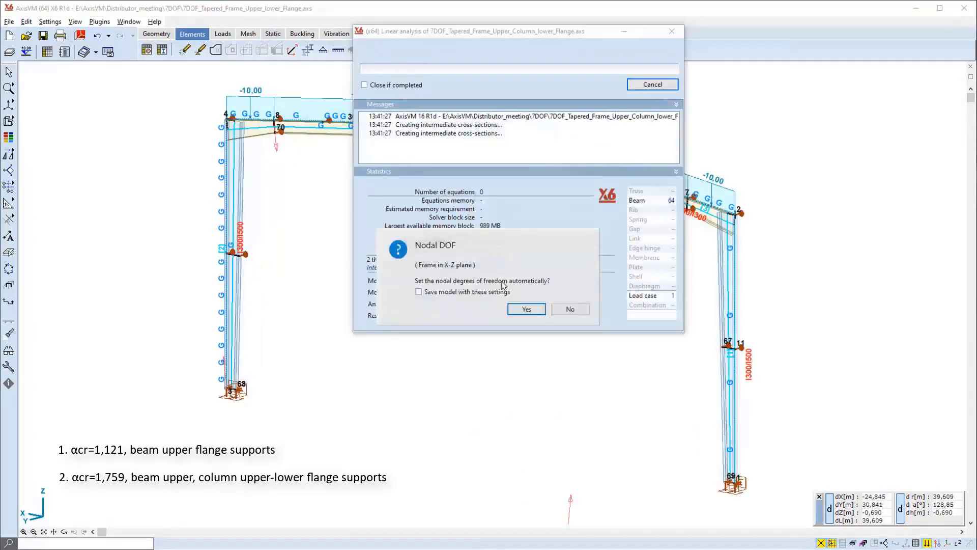
key("Return")
left_click(633, 84)
Step: Run the buckling analysis of the frame for load case ST1 and close the completed calculation
left_click(303, 34)
left_click(151, 50)
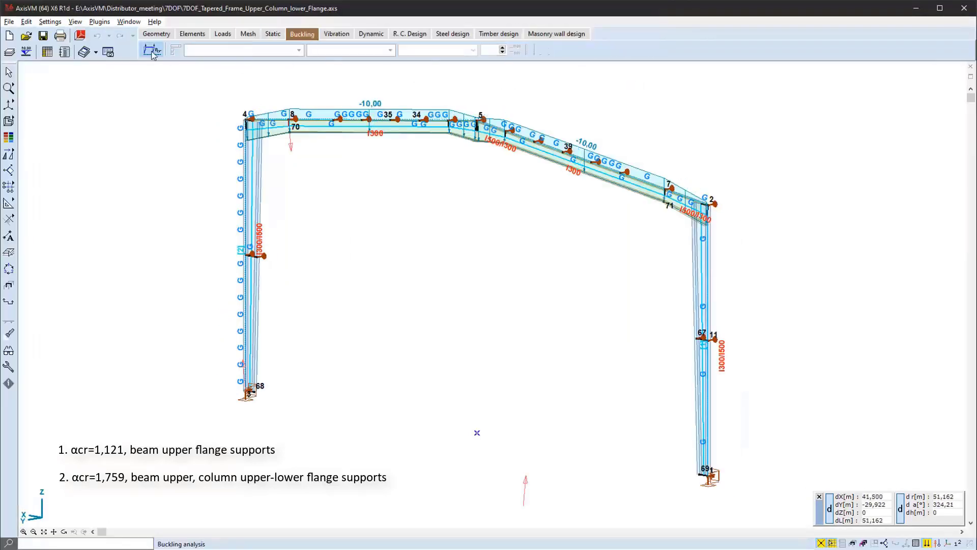
left_click(539, 396)
key("Return")
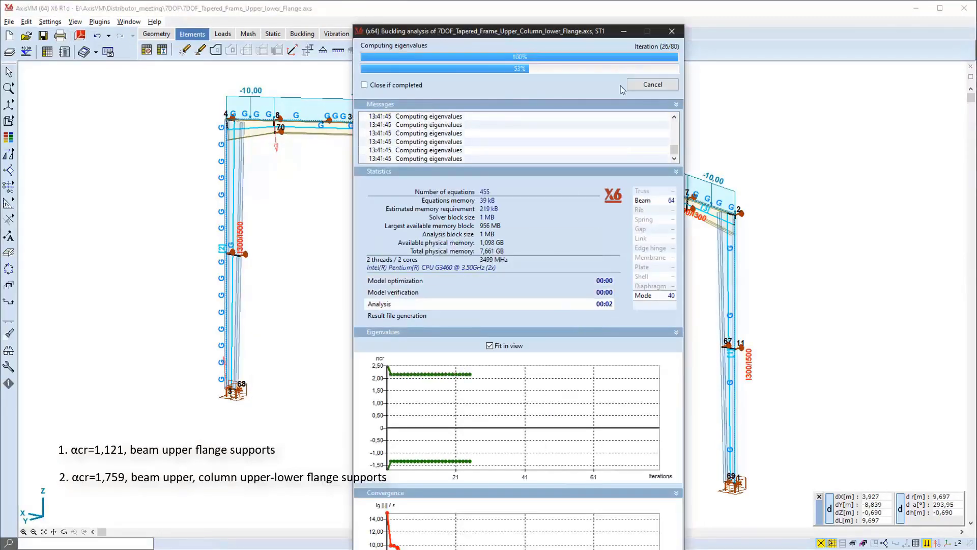
left_click(631, 87)
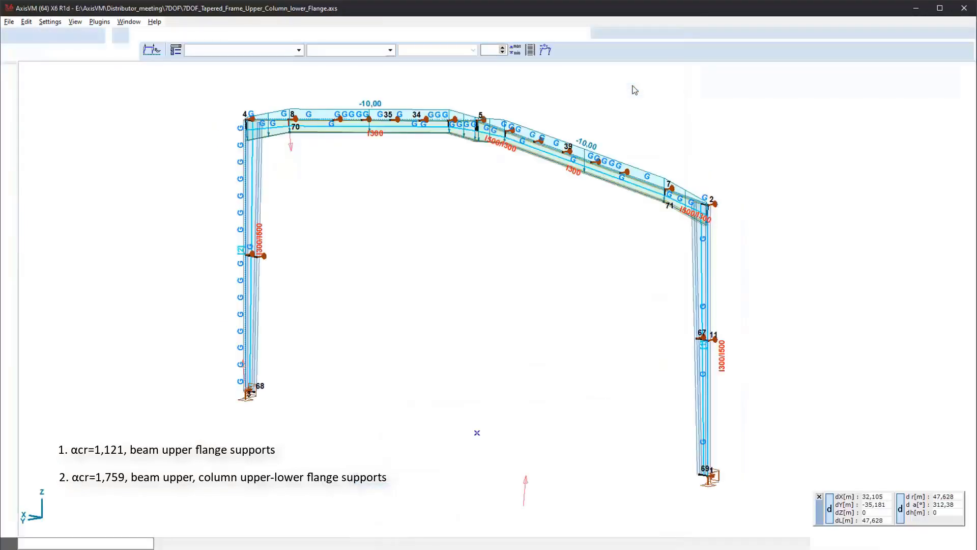
Step: Display buckling Mode 2 and Mode 3 of the recalculated frame and examine the Mode 3 shape
left_click(299, 50)
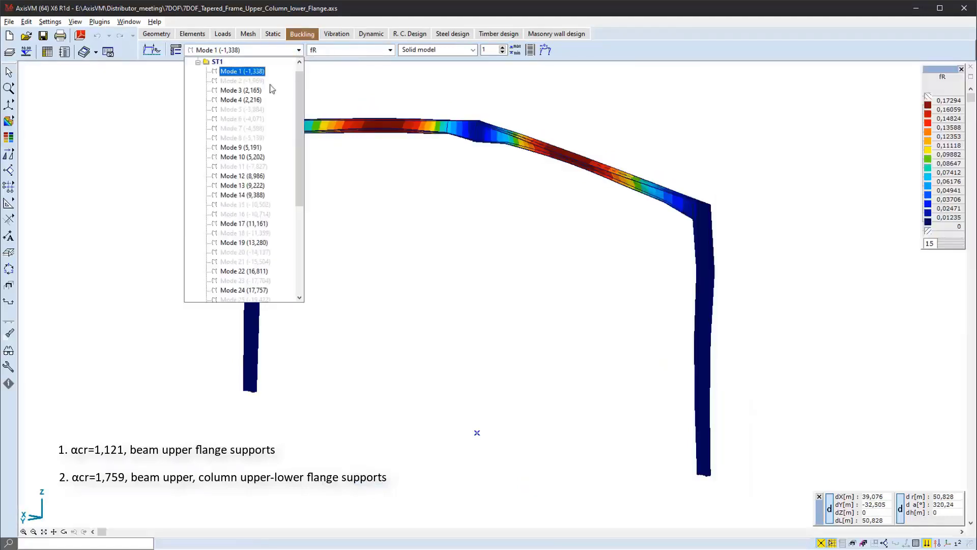
left_click(250, 81)
left_click(284, 51)
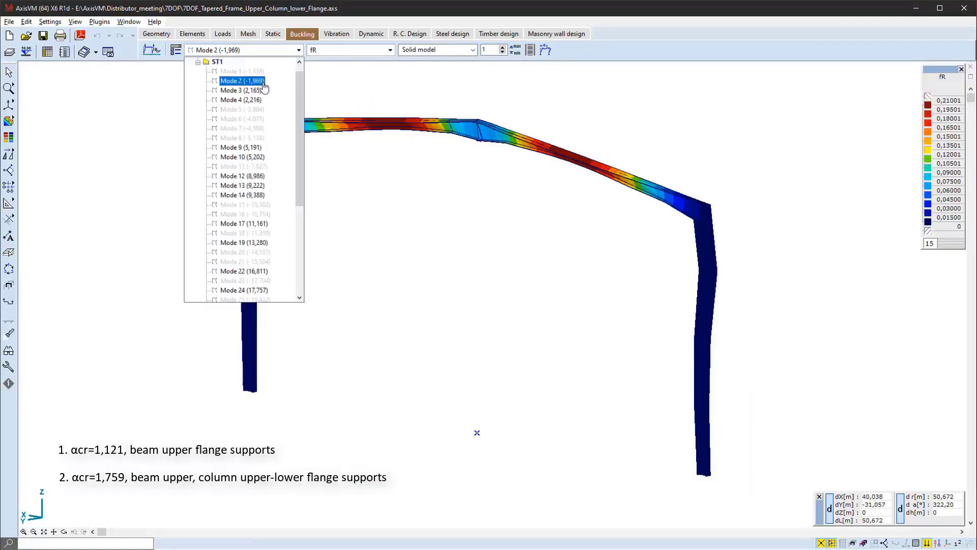
left_click(242, 91)
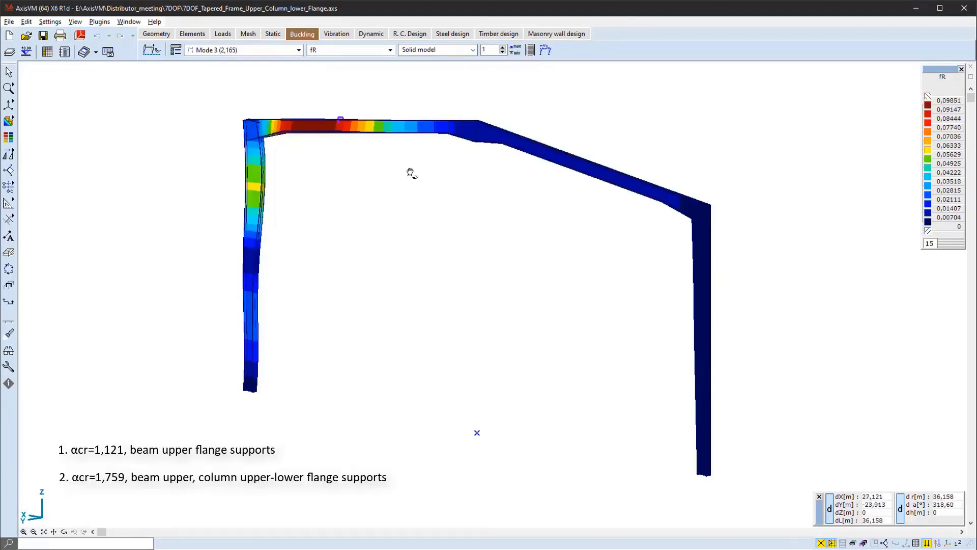
middle_click_drag(410, 173, 388, 185)
Step: Compare buckling Mode 4 with Mode 3, leaving Mode 3 displayed from another angle
left_click(299, 50)
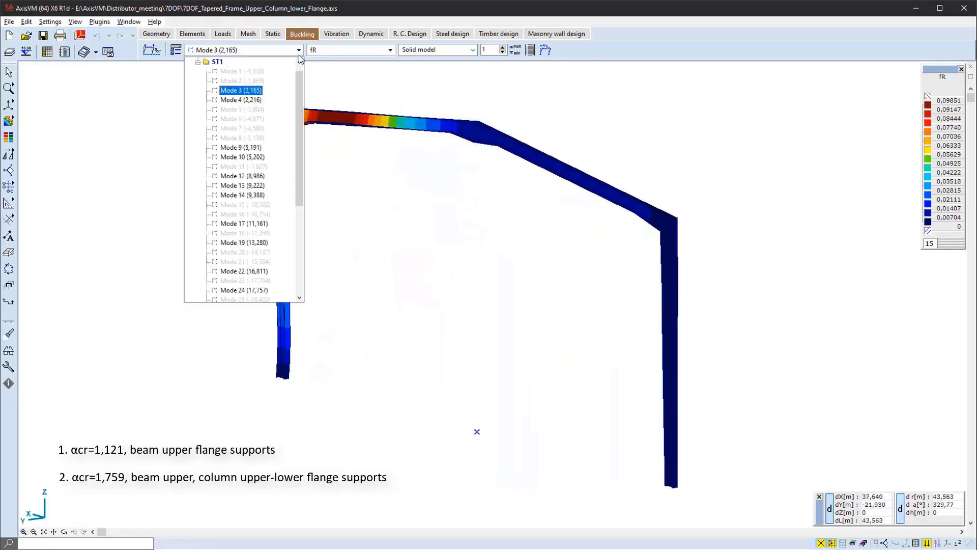
left_click(252, 100)
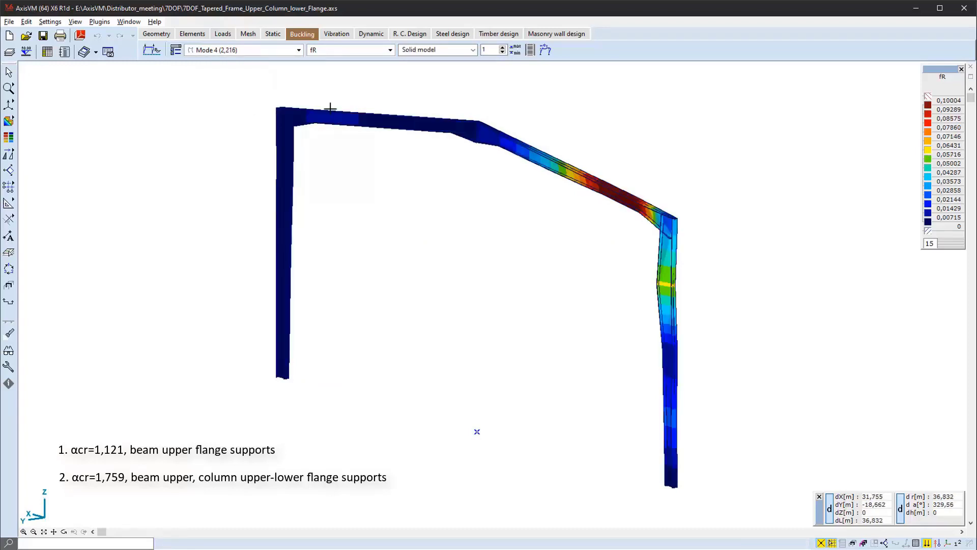
left_click(299, 50)
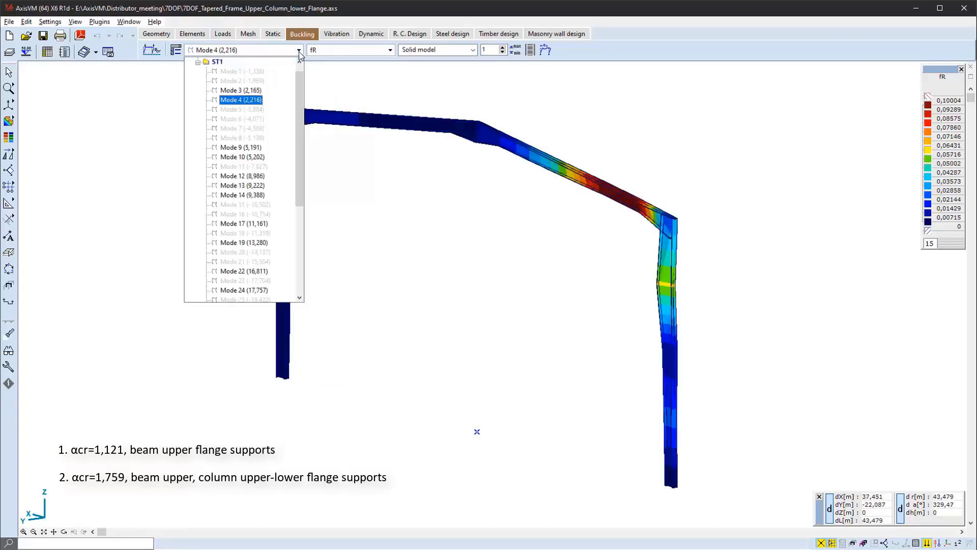
left_click(257, 90)
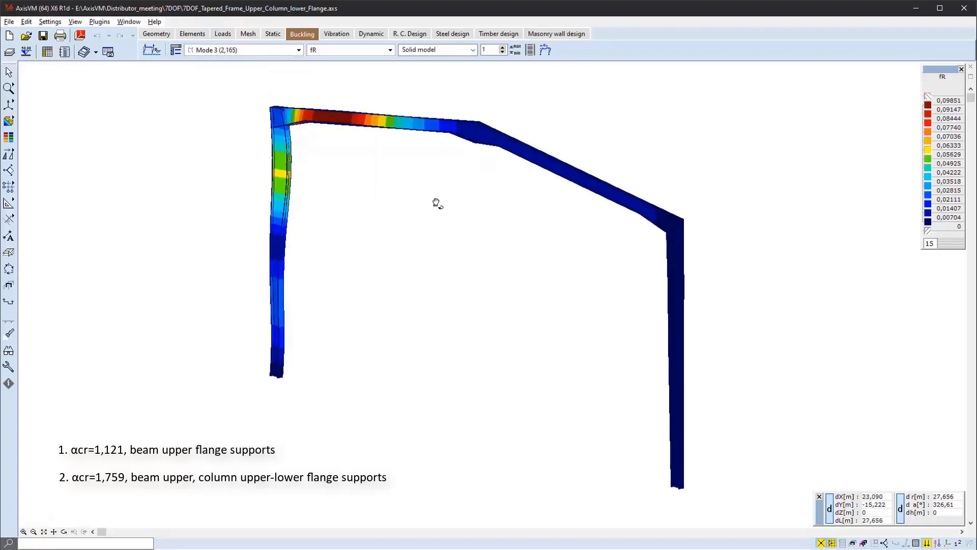
middle_click_drag(437, 203, 476, 201)
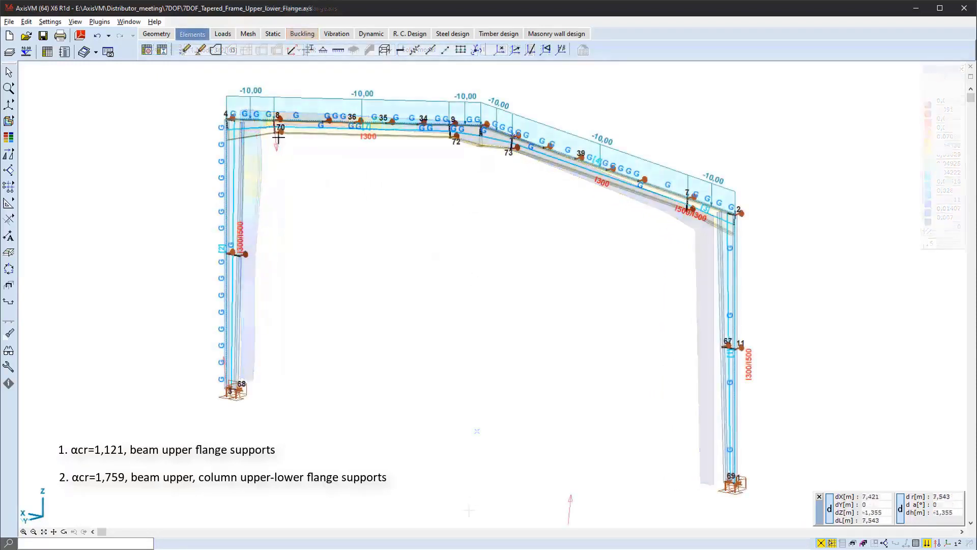
Step: Inspect the added lower-flange supports at rafter nodes 70 to 73 in the frame with upper and lower flange supports
scroll(280, 137, "up", 5)
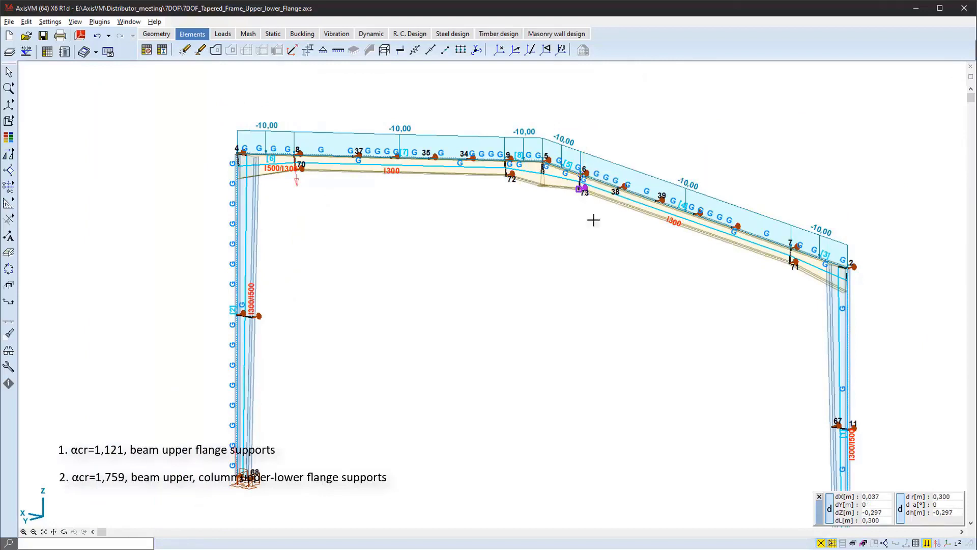
middle_click_drag(608, 355, 550, 294)
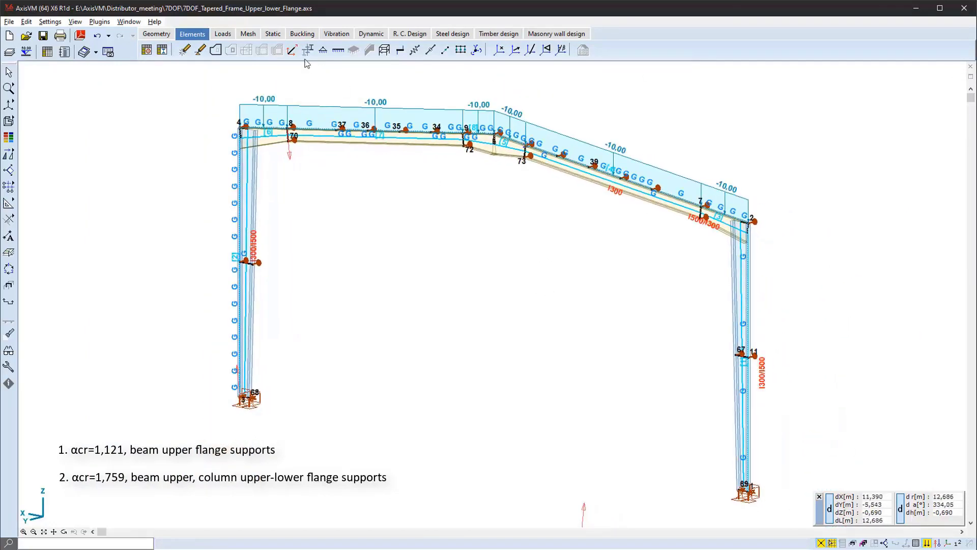
Step: Save the modified frame model and run its linear static analysis without automatic nodal degrees of freedom, closing the completed calculation
left_click(277, 34)
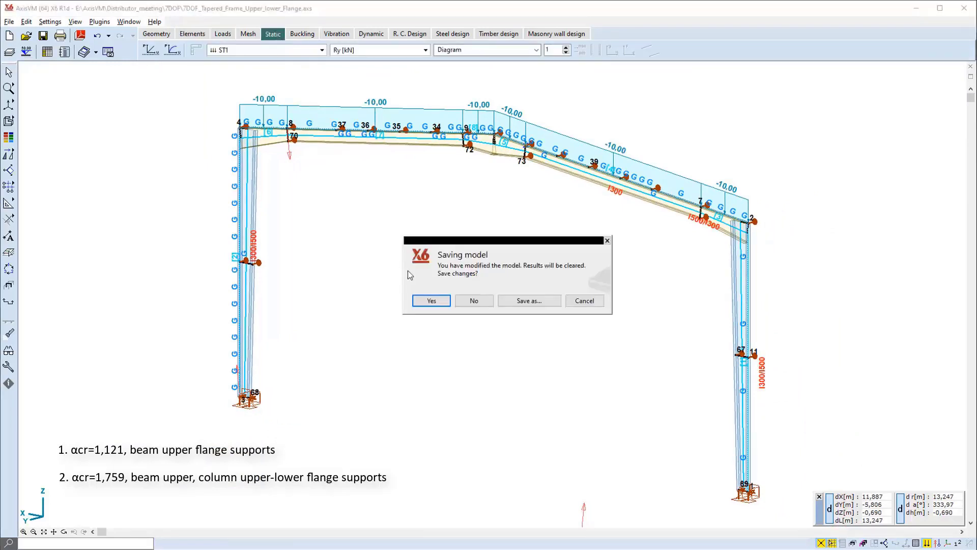
left_click(432, 301)
left_click(575, 309)
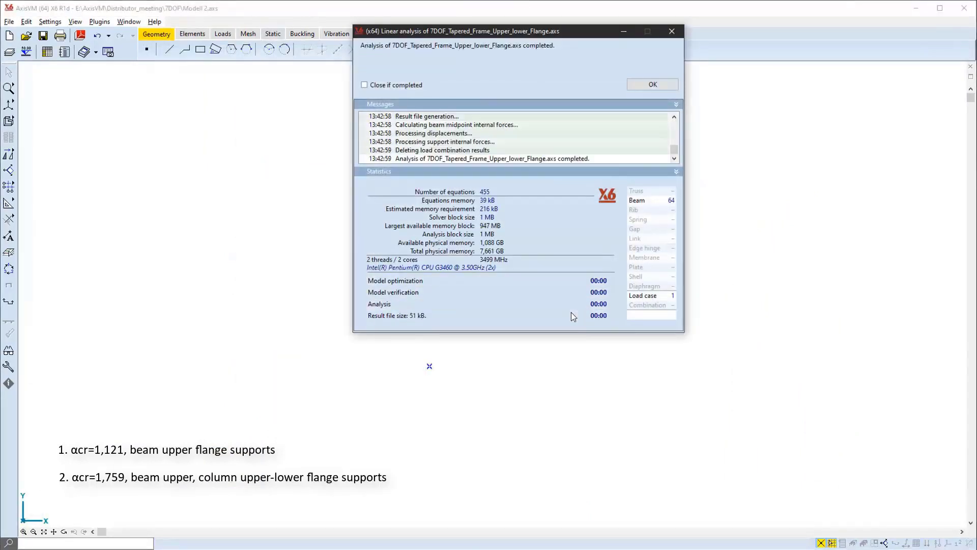
left_click(653, 85)
Step: Run the buckling analysis of the frame for load case ST1, declining automatic nodal degrees of freedom, and close the completed calculation
left_click(302, 33)
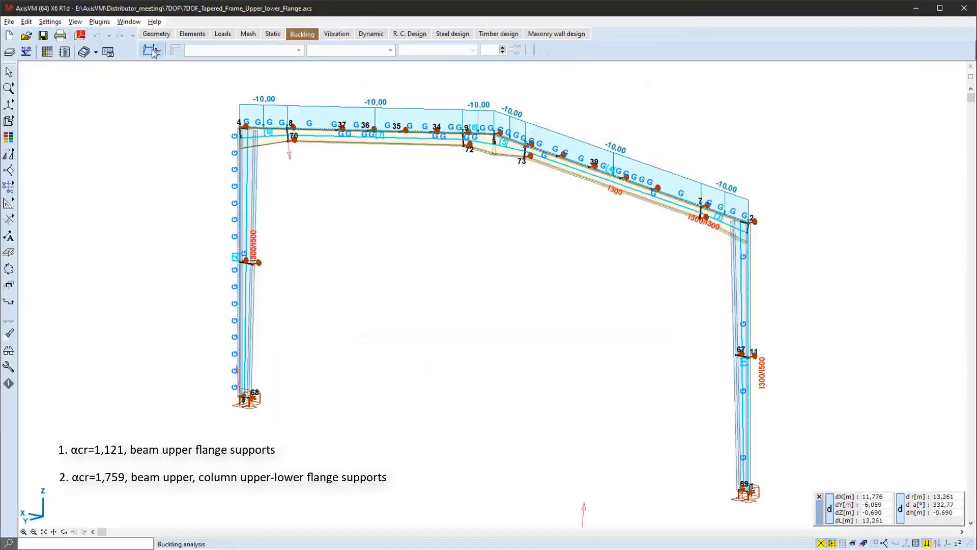
left_click(542, 401)
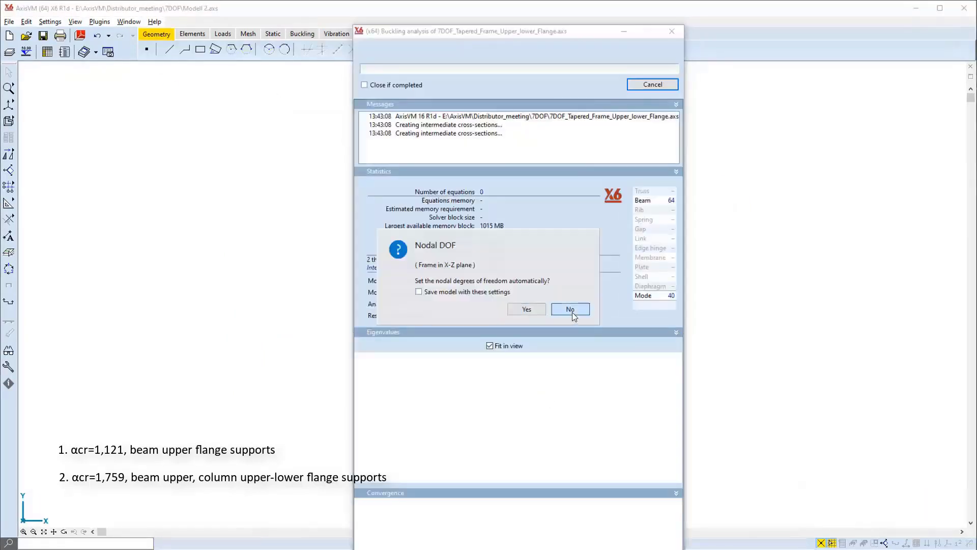
left_click(572, 307)
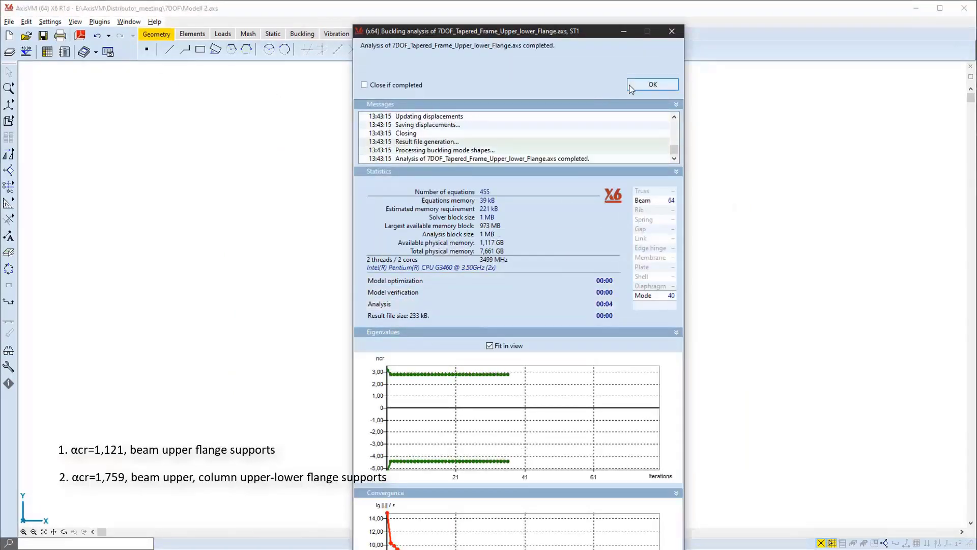
left_click(635, 87)
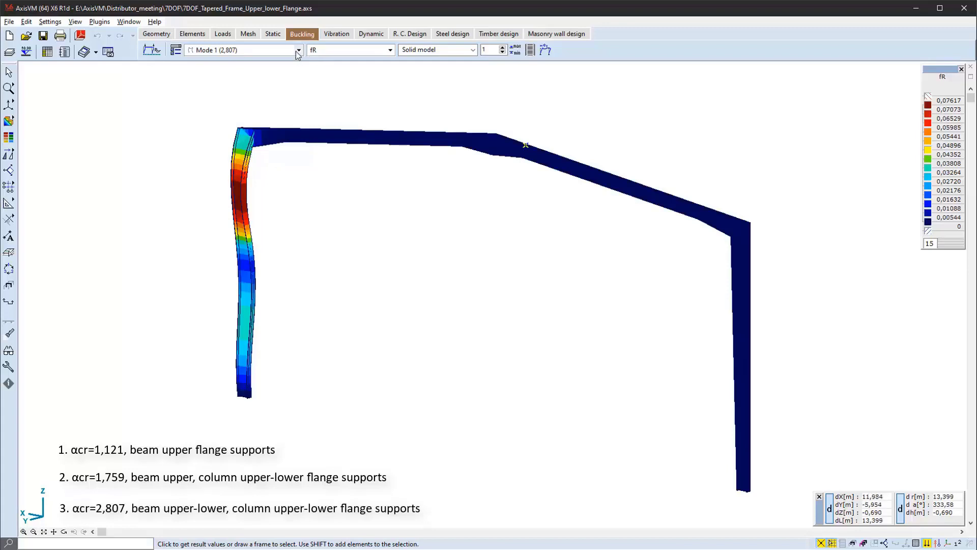
Step: Examine the frame's buckling Mode 1 shape from another angle and display Mode 2
left_click(297, 50)
left_click(257, 75)
middle_click_drag(404, 173, 285, 185)
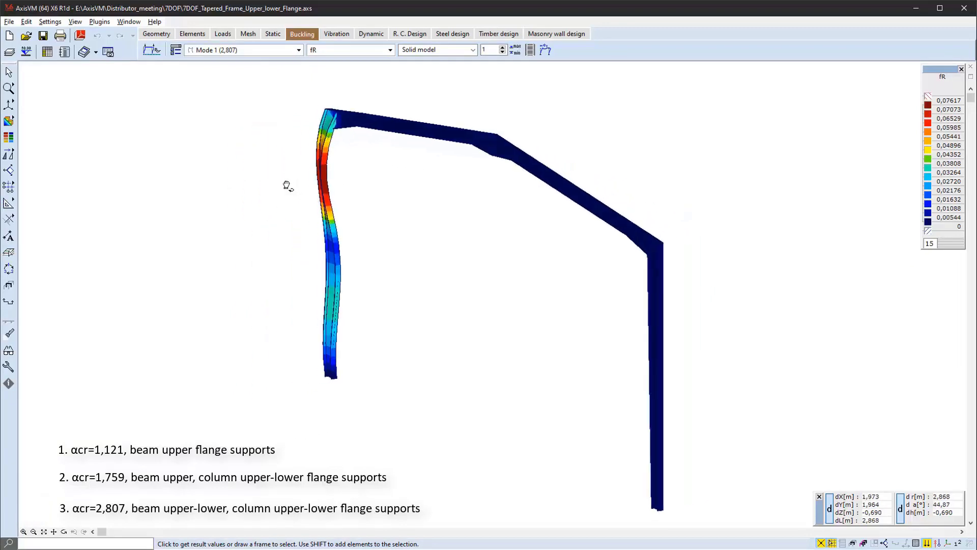
left_click(298, 50)
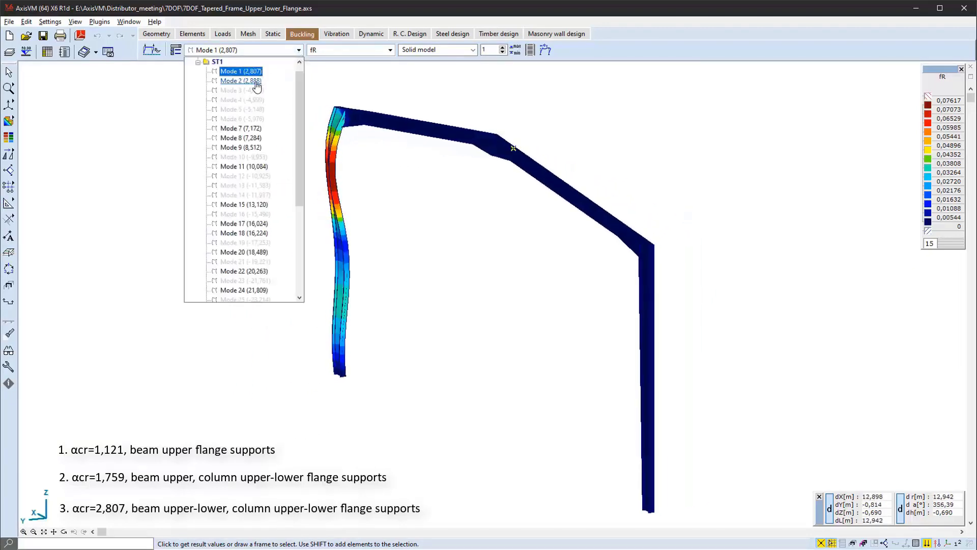
left_click(271, 80)
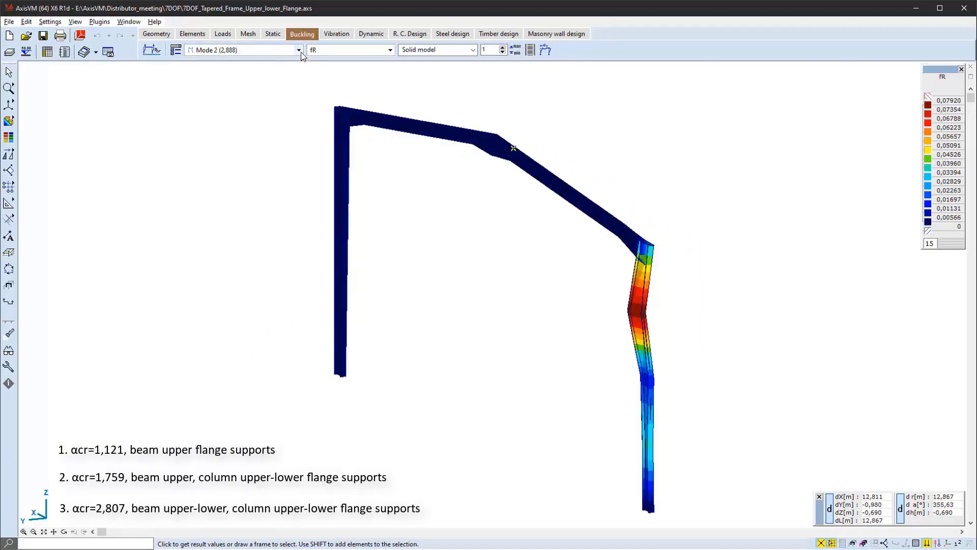
Step: Display buckling Modes 7, 8 and 9 in turn and examine where the rafters and columns deform
left_click(299, 50)
left_click(258, 128)
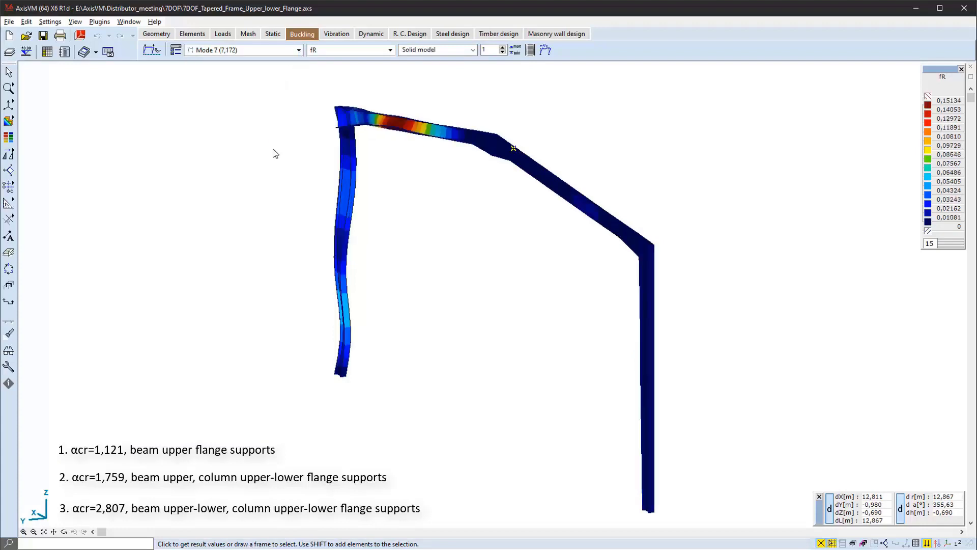
middle_click_drag(275, 150, 343, 170)
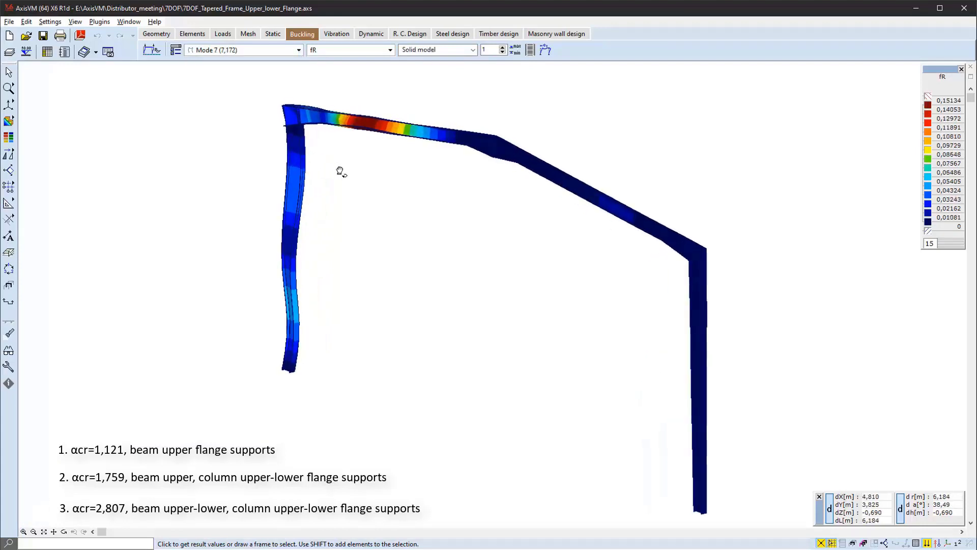
left_click(300, 50)
left_click(252, 145)
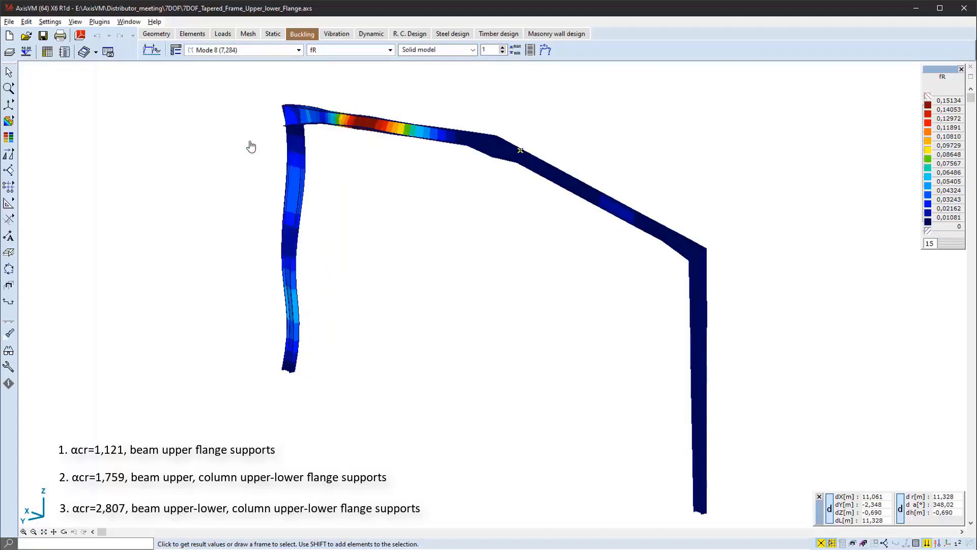
left_click(299, 49)
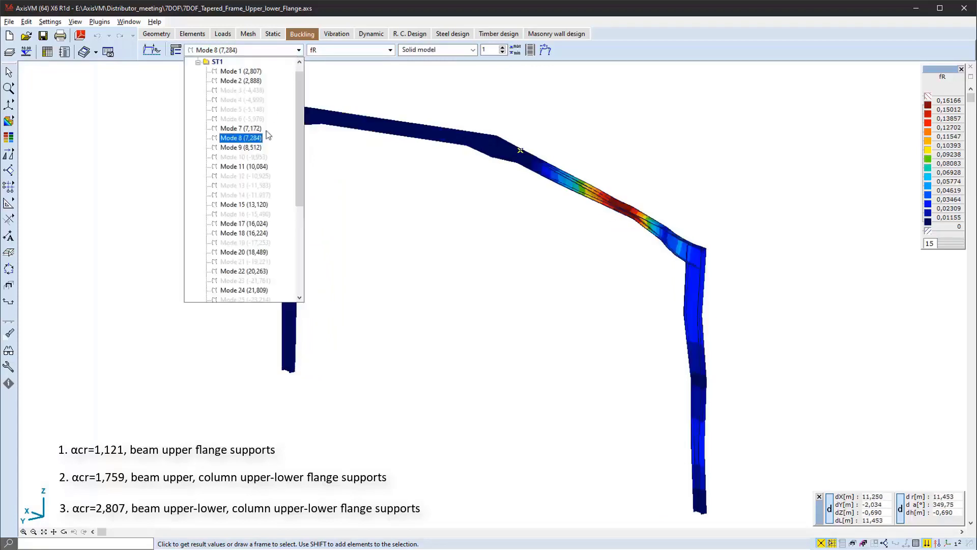
left_click(258, 148)
middle_click_drag(388, 224, 445, 214)
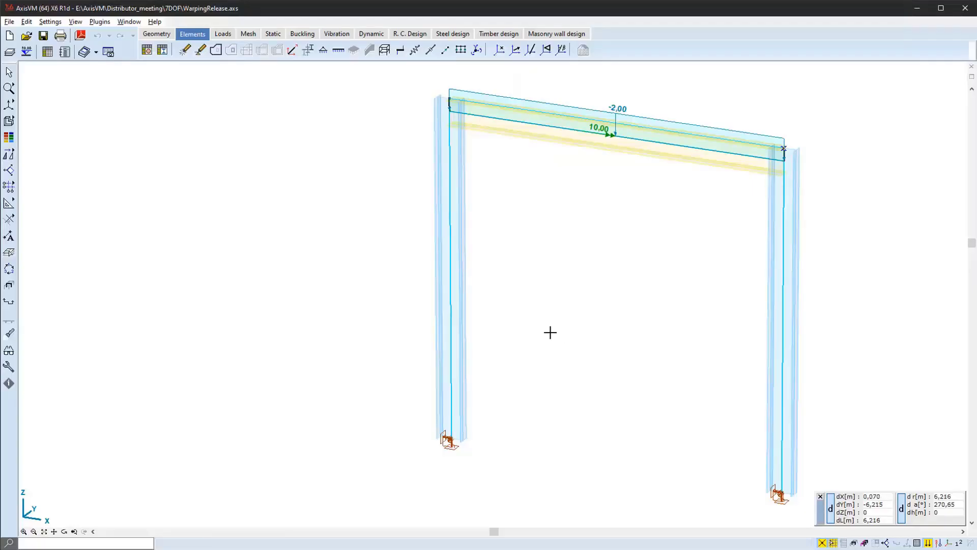
Step: Inspect the warping (ew) options in the end releases of the horizontal 7-DOF beam in the WarpingRelease model, keeping them Fixed
left_click(531, 112)
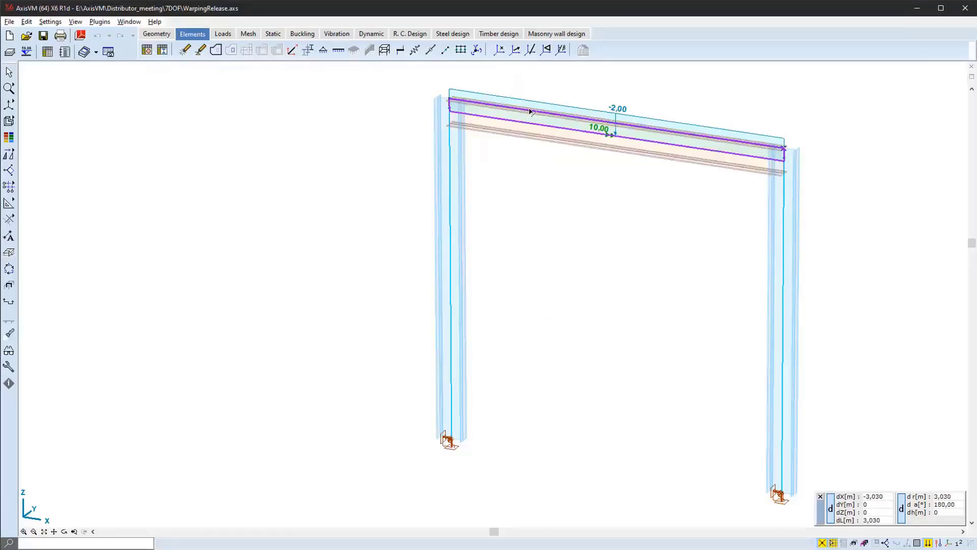
double_click(496, 123)
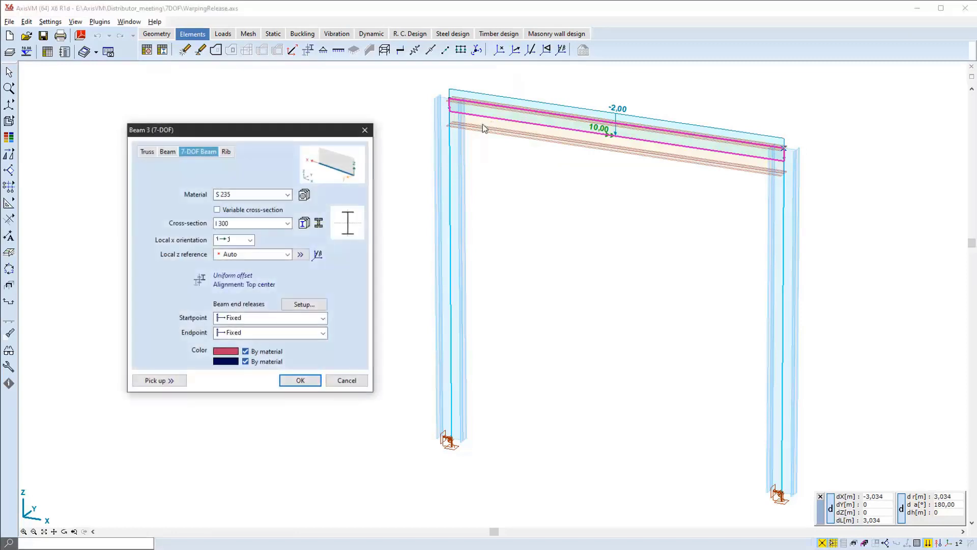
left_click(320, 307)
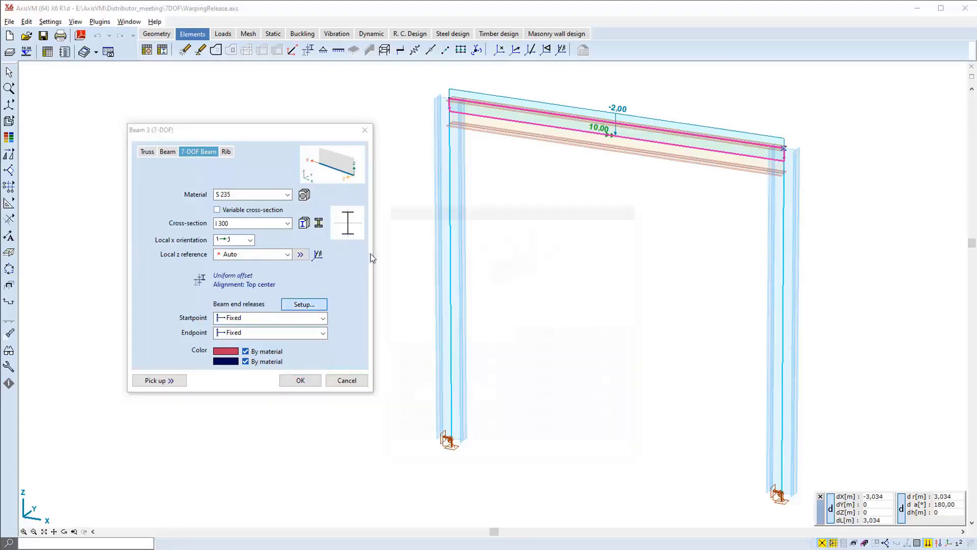
left_click_drag(414, 213, 519, 204)
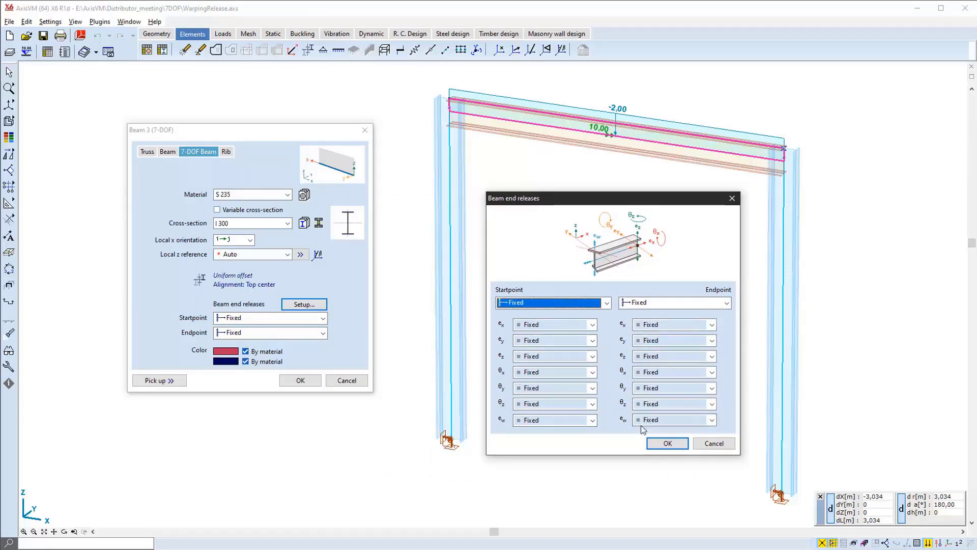
left_click(592, 420)
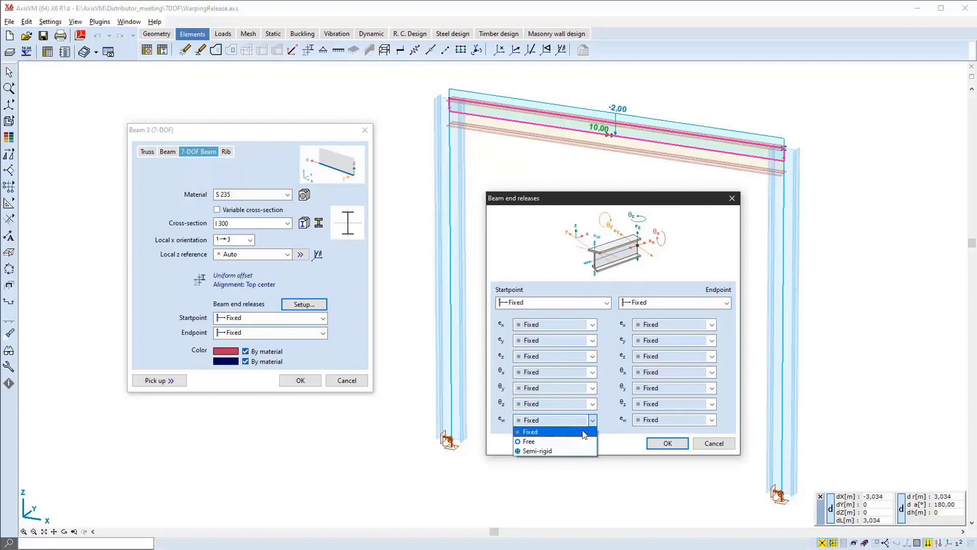
left_click(612, 432)
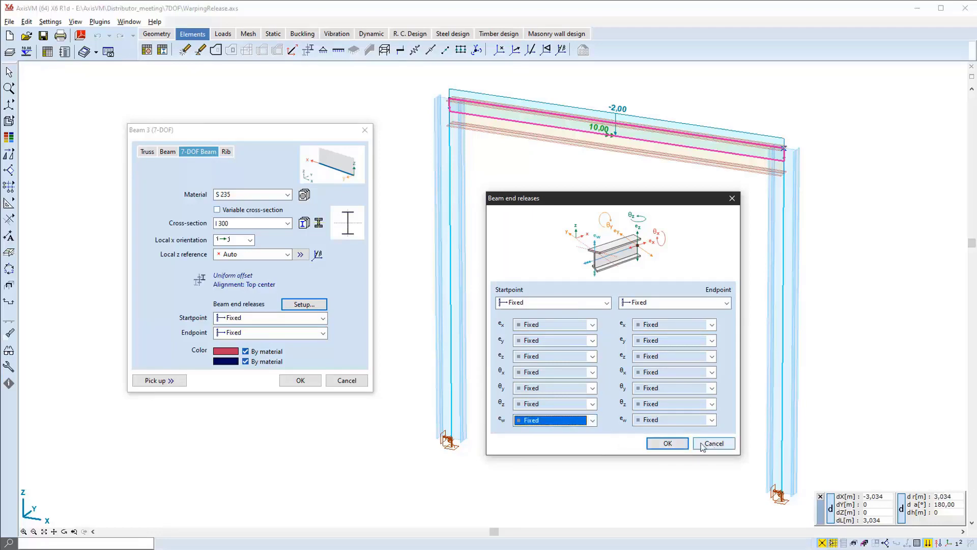
left_click(677, 444)
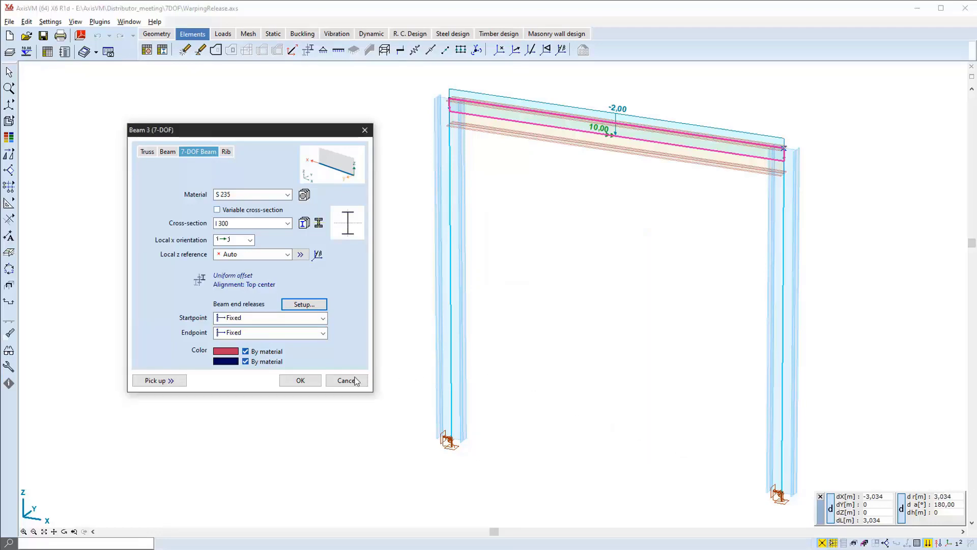
left_click(301, 381)
Step: Display the static bimoment B [kNm²] diagram of the portal frame for load case ST1
left_click(272, 34)
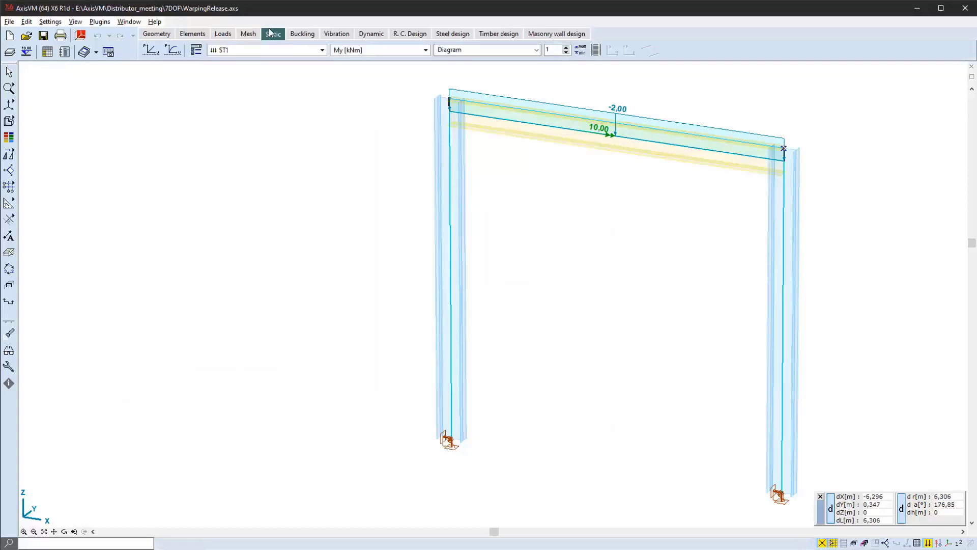
middle_click_drag(504, 211, 502, 225)
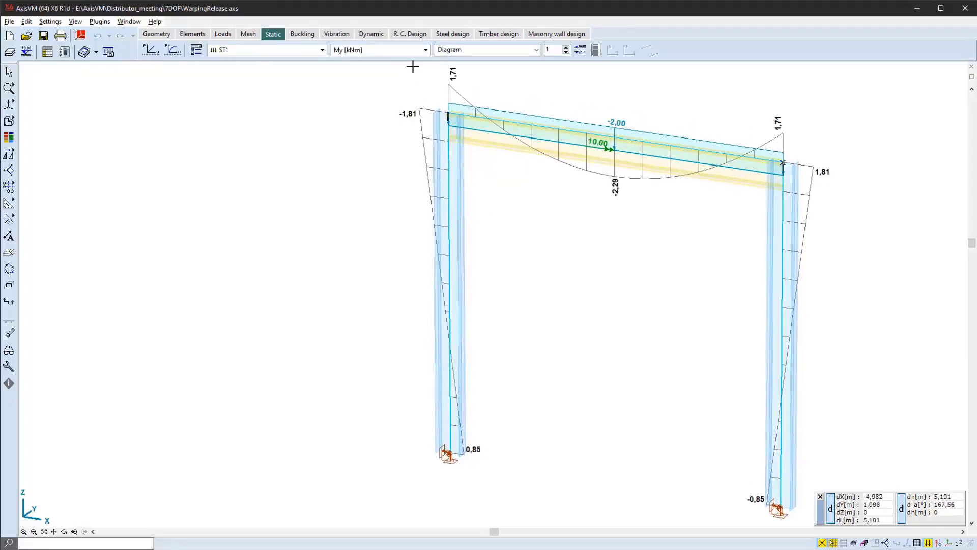
left_click(425, 50)
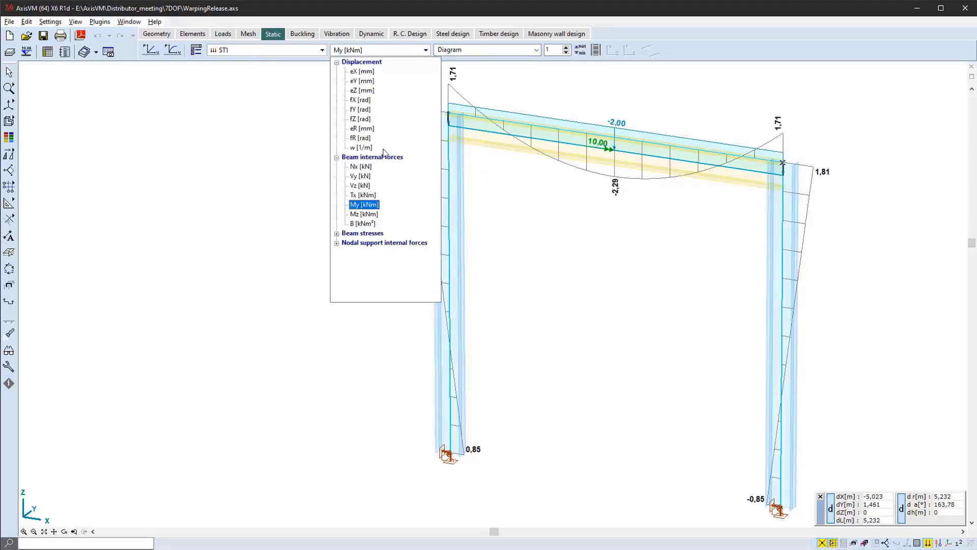
left_click(363, 224)
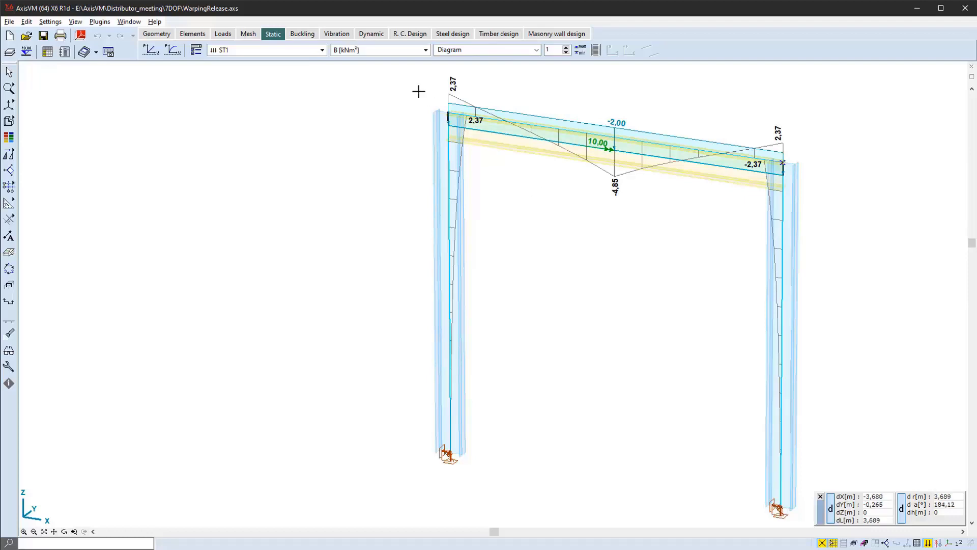
Step: Set the warping release ew to Free at both the startpoint and endpoint of the horizontal 7-DOF beam
left_click(198, 36)
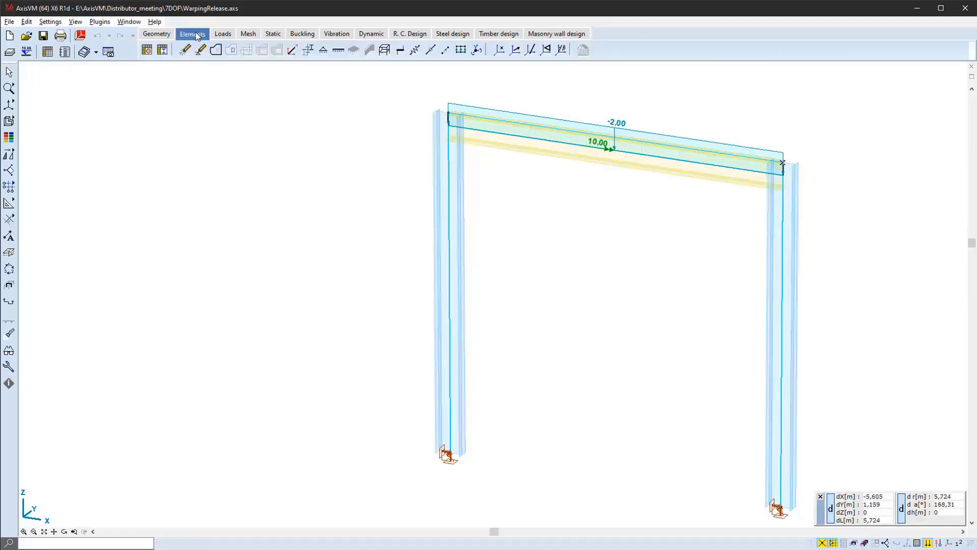
left_click(503, 123)
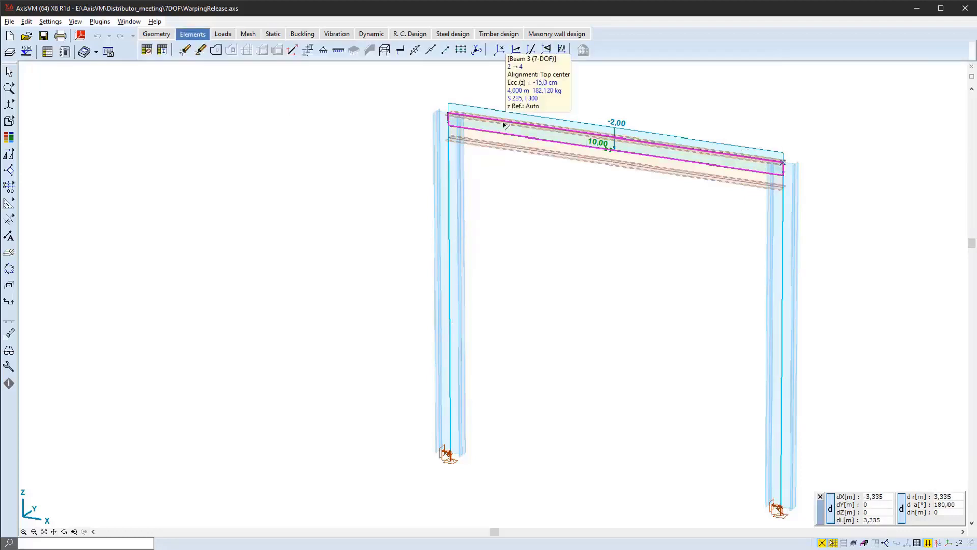
double_click(504, 125)
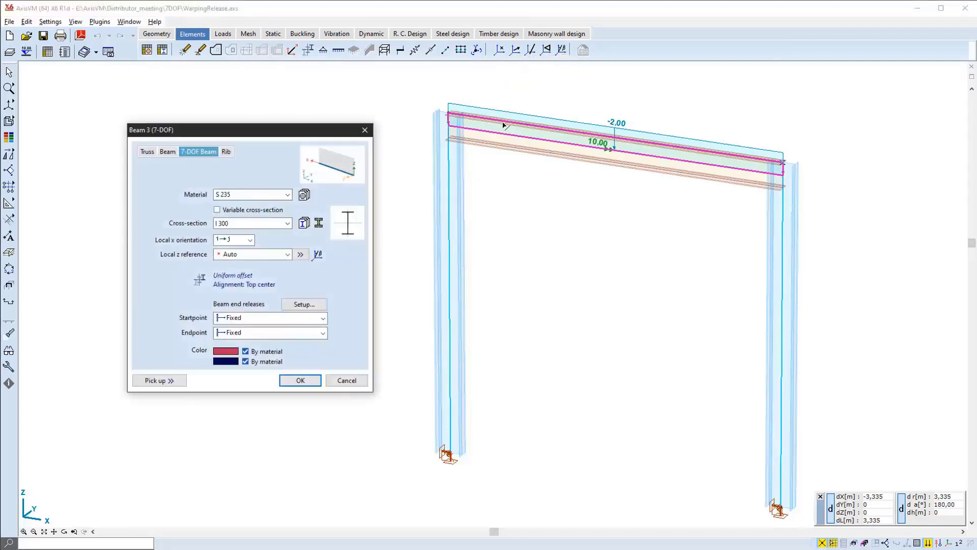
left_click(299, 305)
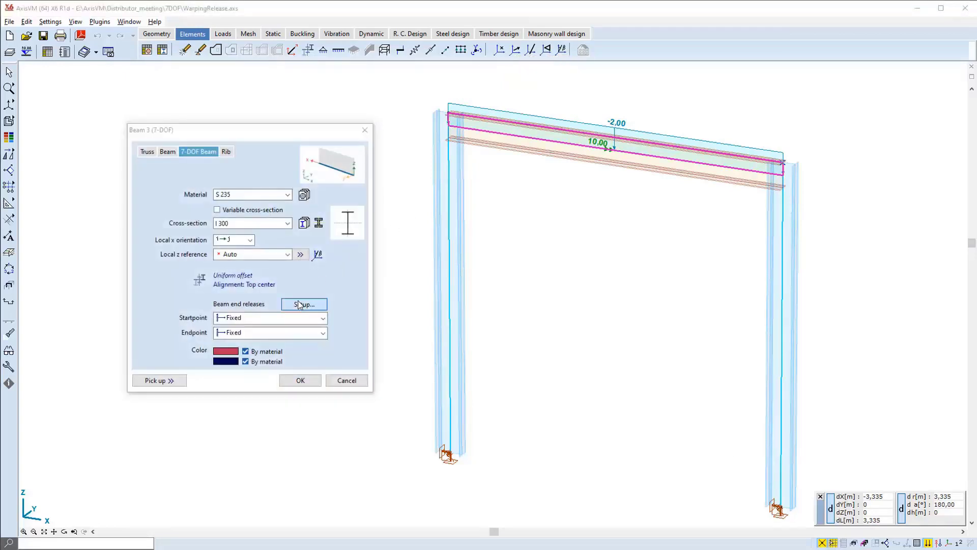
left_click(578, 417)
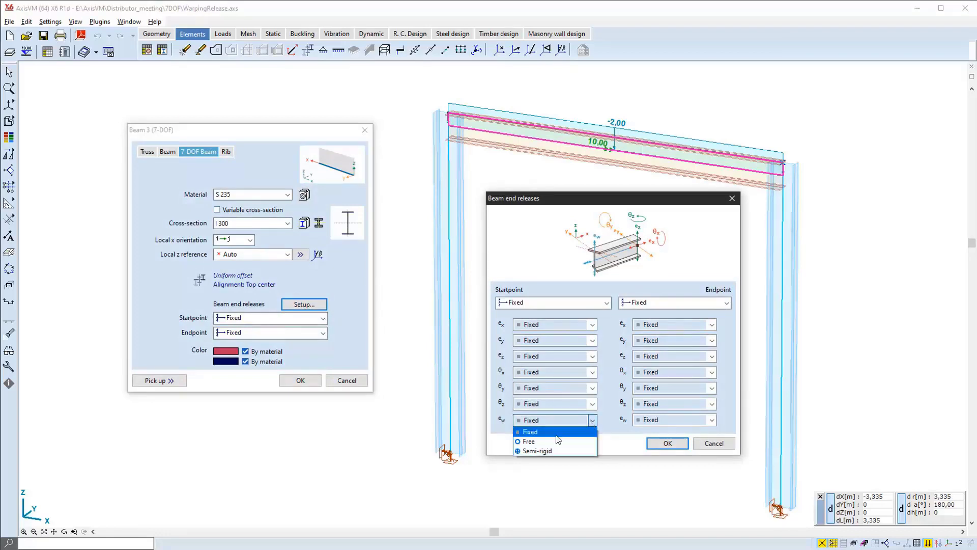
left_click(545, 442)
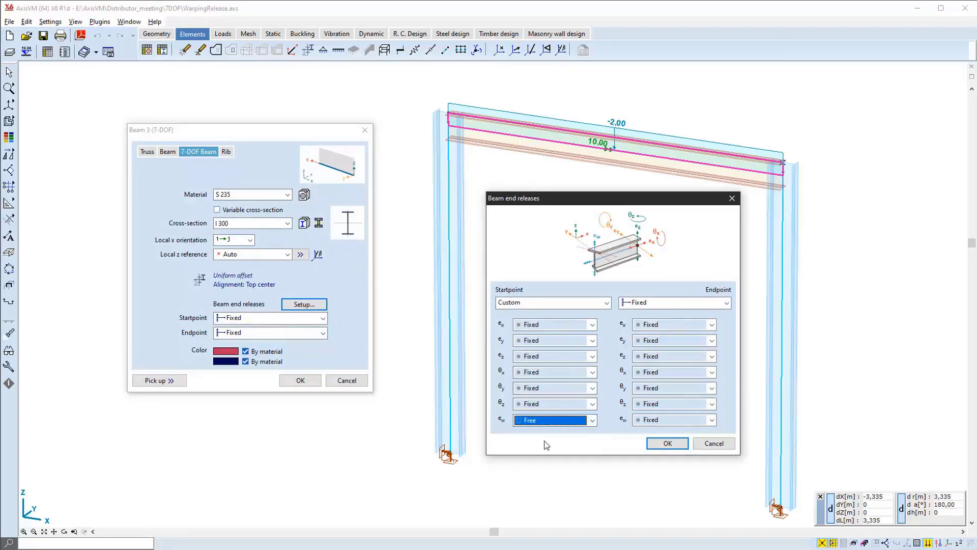
left_click(710, 420)
left_click(664, 441)
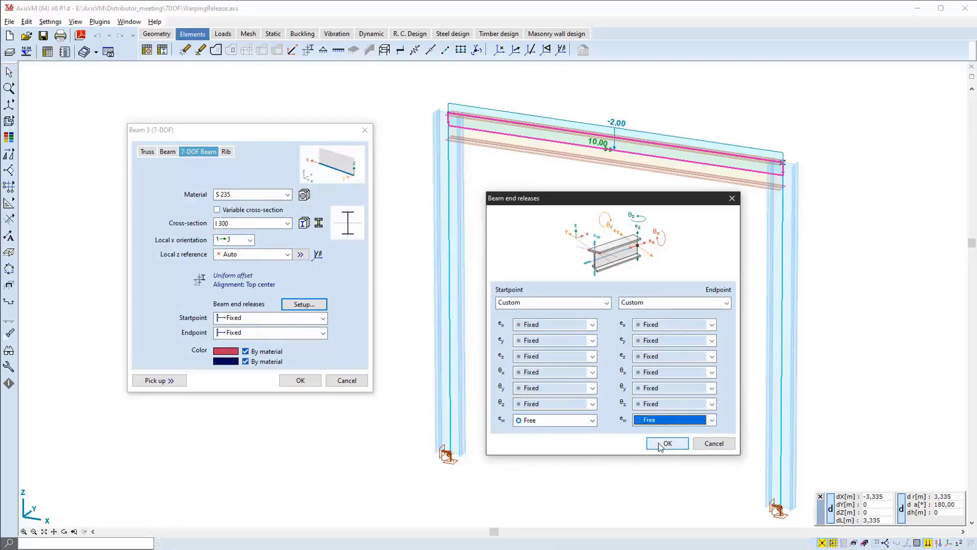
left_click(662, 444)
left_click(301, 380)
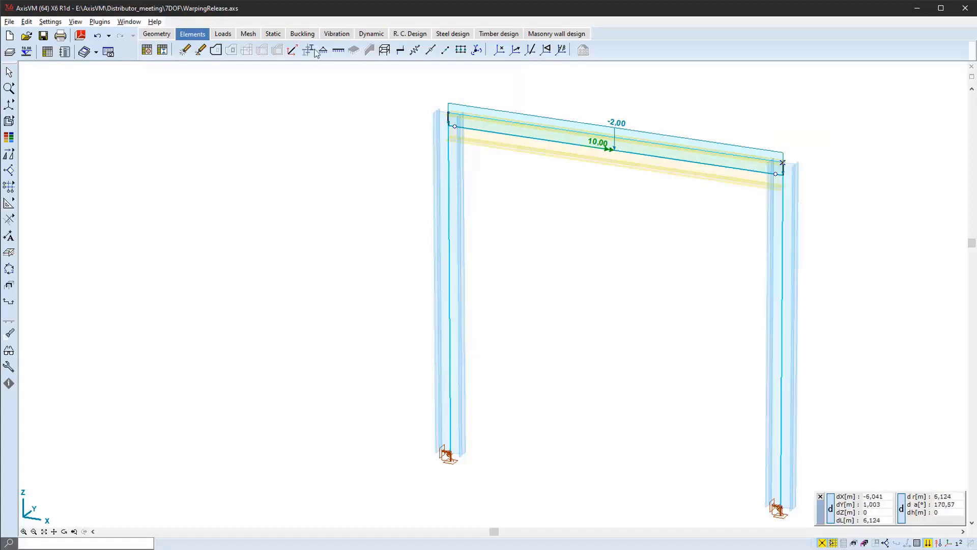
Step: Save the modified WarpingRelease model and rerun the linear static analysis to display the ST1 bimoment B [kNm²] diagram
left_click(273, 34)
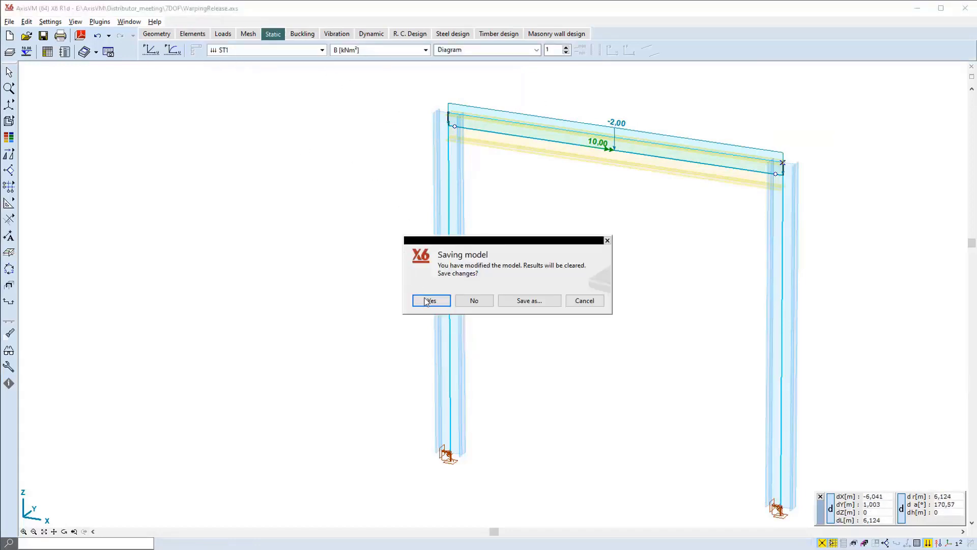
key("Return")
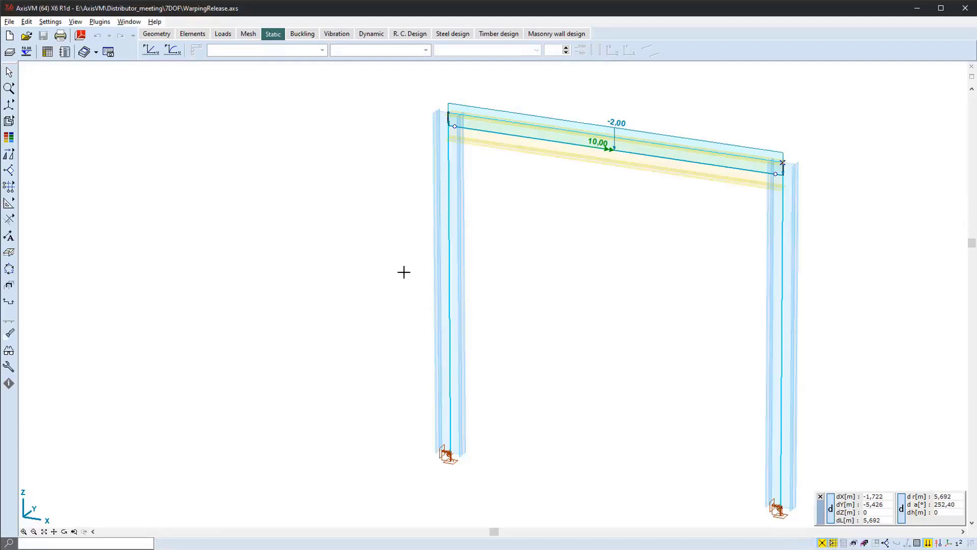
left_click(150, 52)
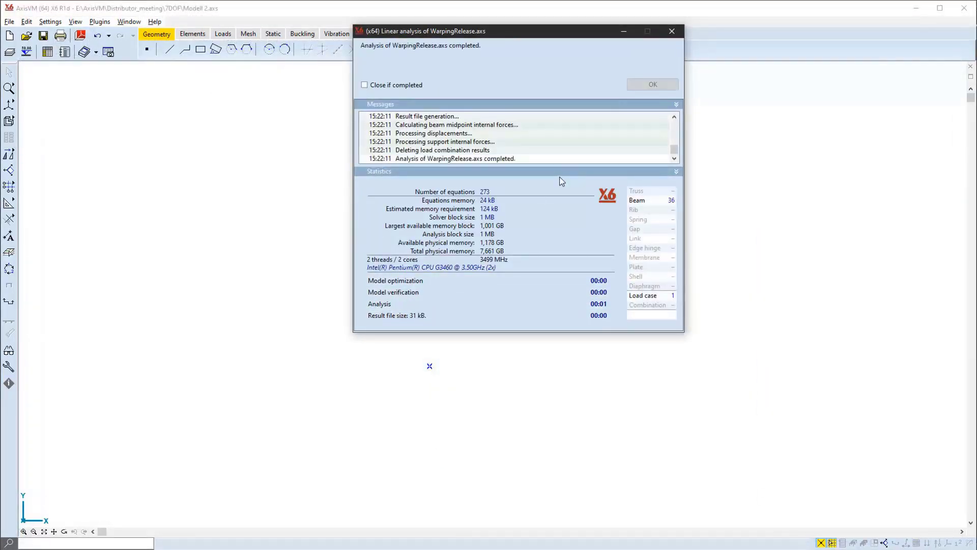
left_click(653, 84)
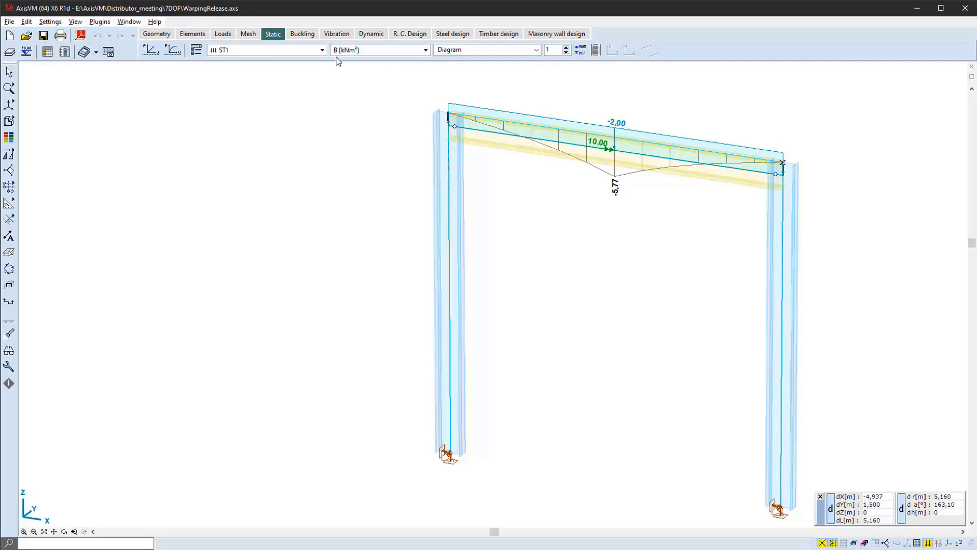
Step: Set the startpoint warping release ew of the horizontal 7-DOF beam to Semi-rigid
left_click(200, 35)
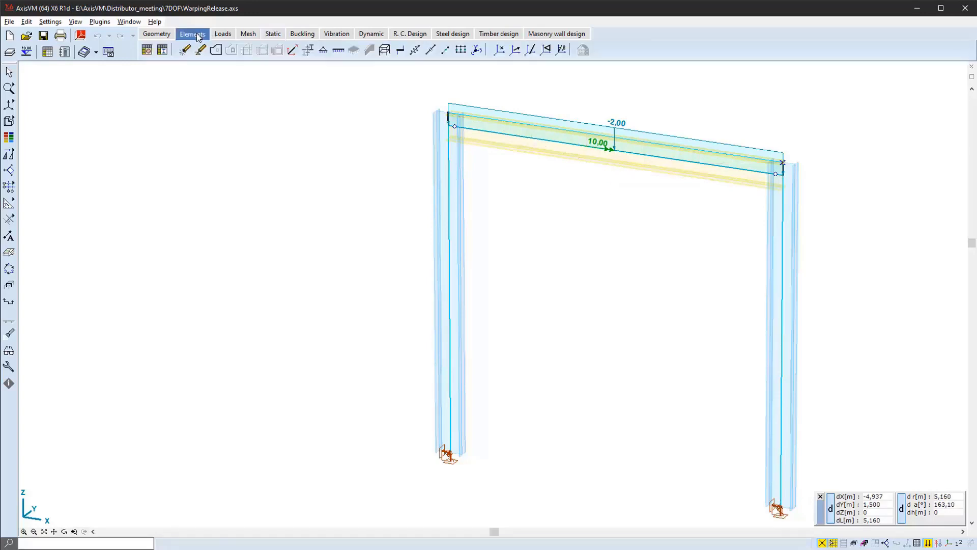
left_click(500, 125)
left_click_drag(344, 139, 690, 201)
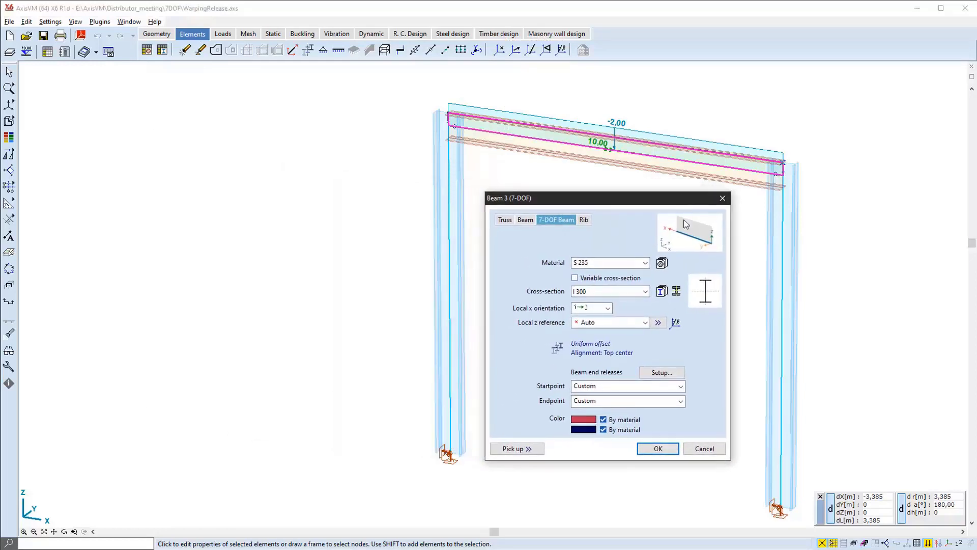
left_click(673, 377)
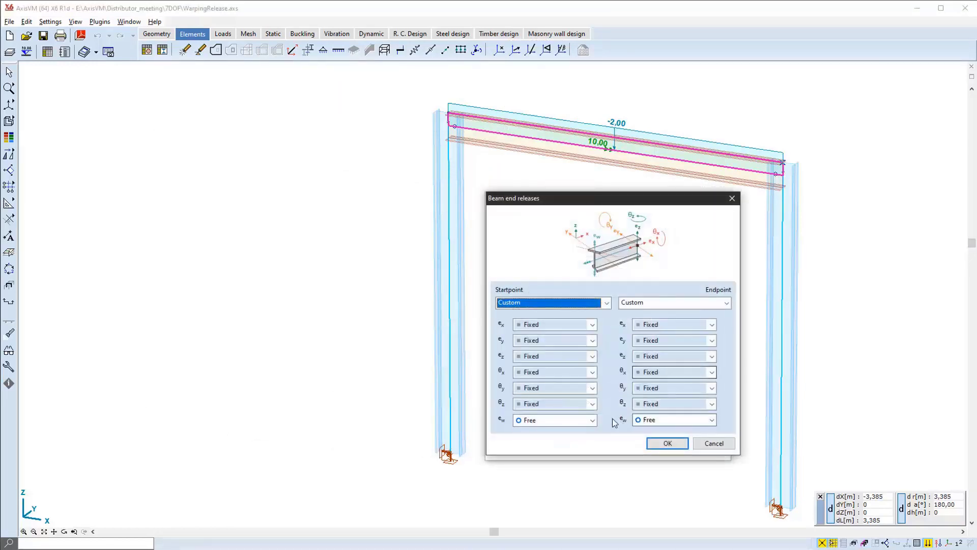
left_click(592, 420)
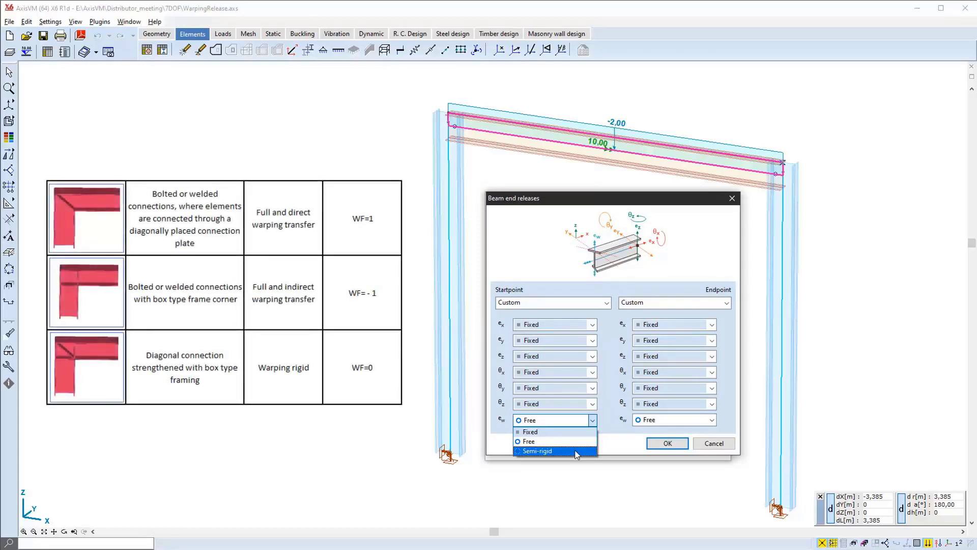
left_click(577, 451)
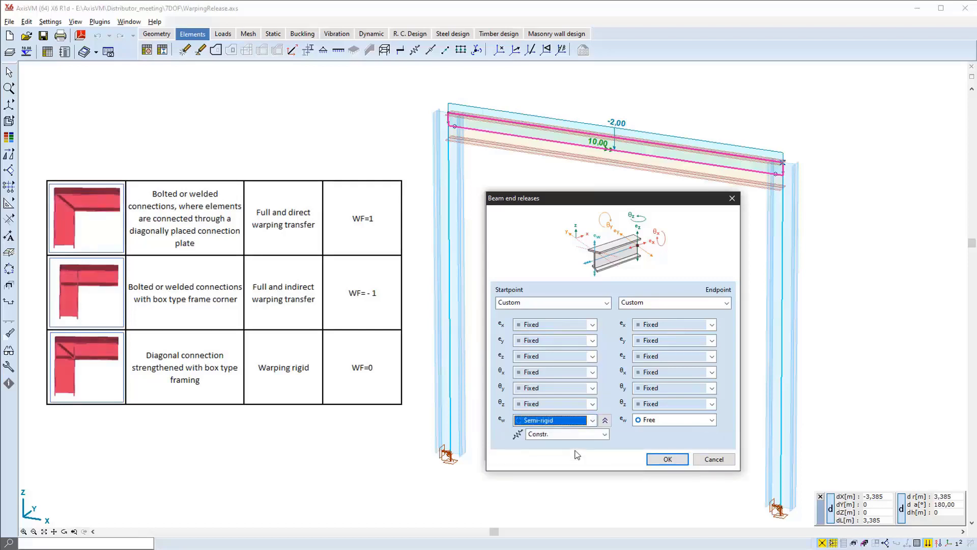
Step: Open the Constr. spring characteristic of the startpoint release and examine its warping transmission factor WF
left_click(518, 436)
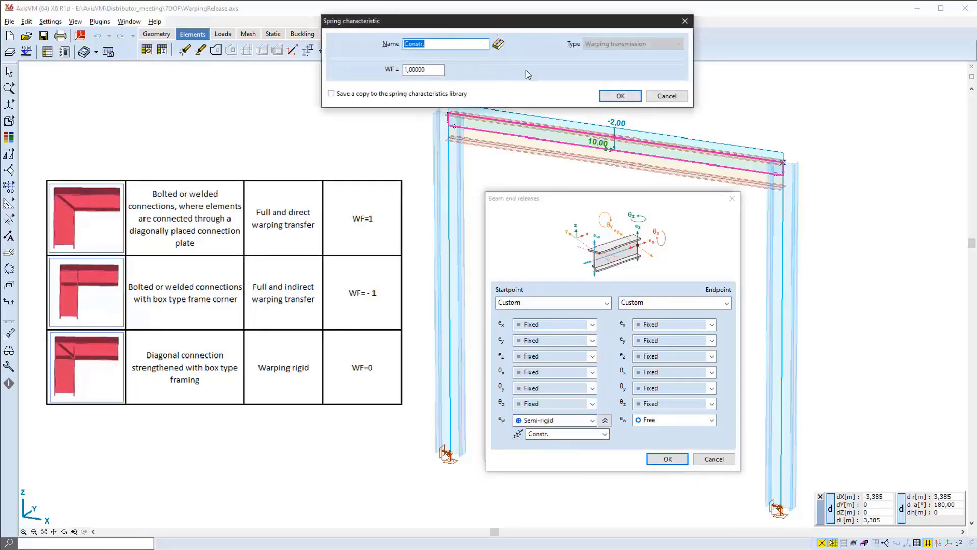
left_click_drag(544, 29, 553, 36)
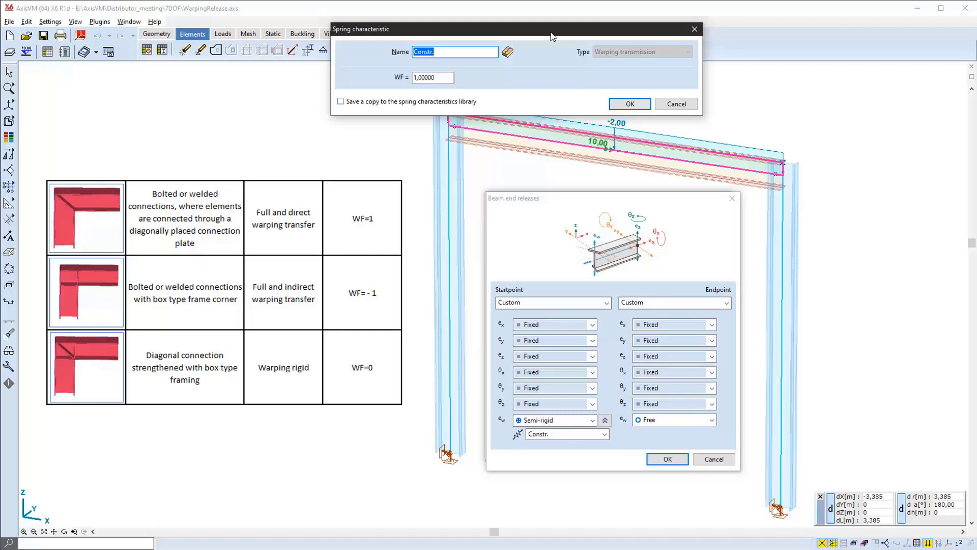
left_click_drag(552, 35, 690, 198)
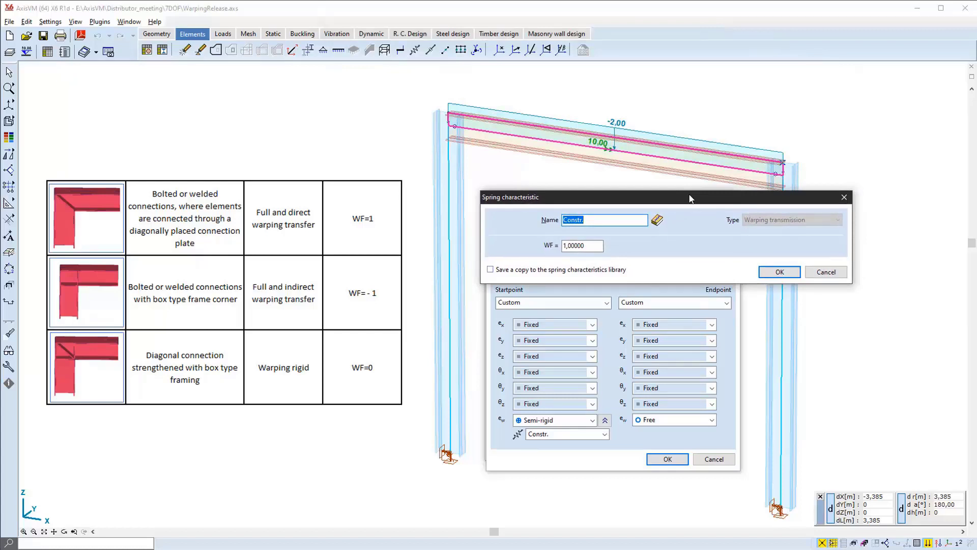
key("Tab")
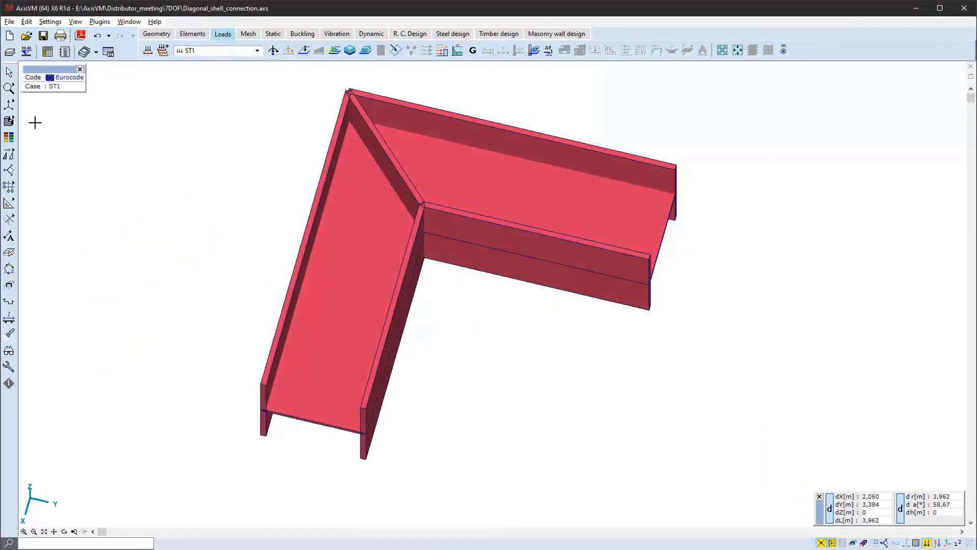
Step: Show the Diagonal_shell_connection model as wireframe and play the animation of its buckling Mode 1
left_click(8, 121)
left_click(32, 126)
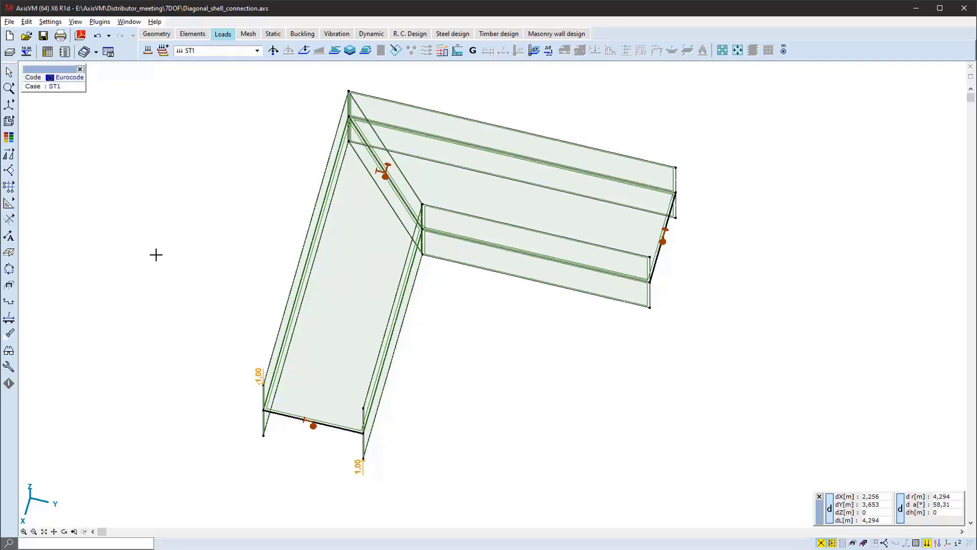
left_click(306, 34)
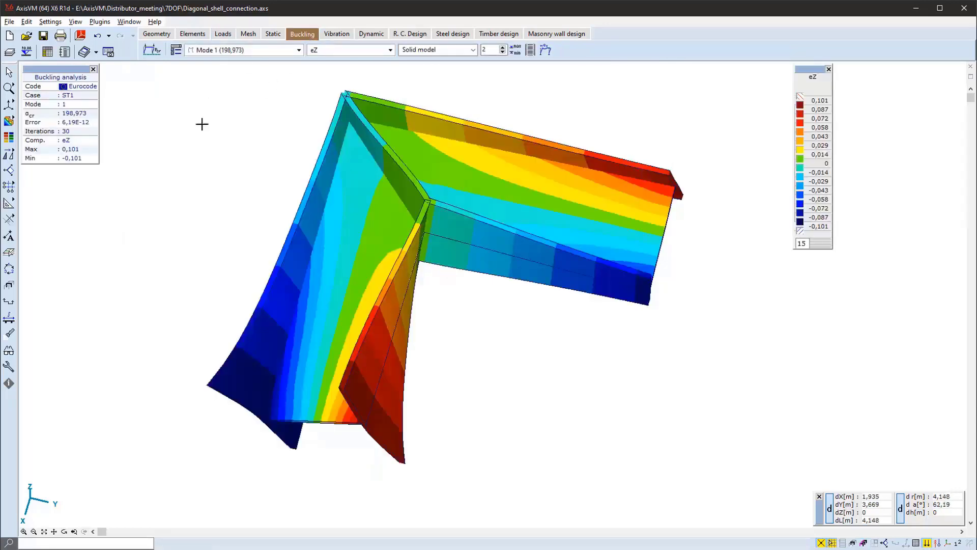
left_click(531, 51)
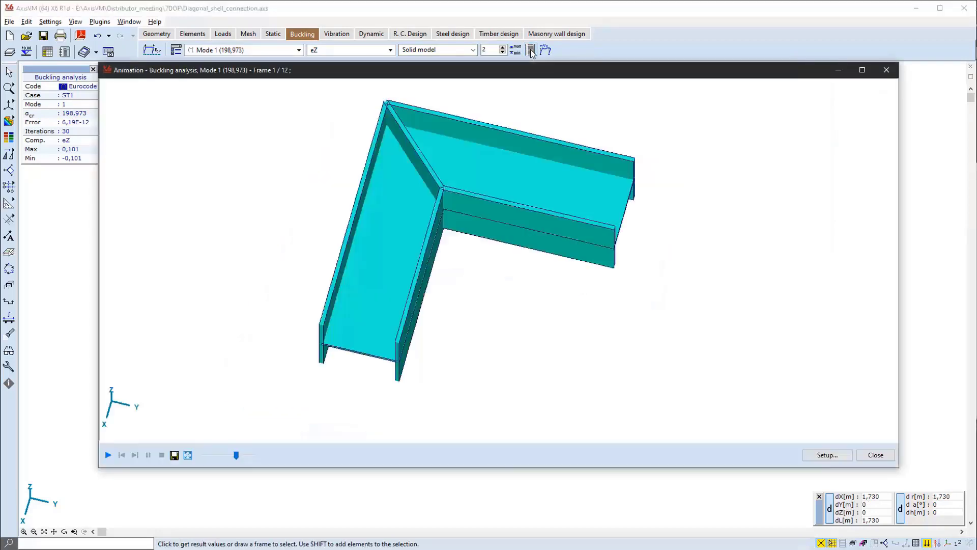
left_click(108, 455)
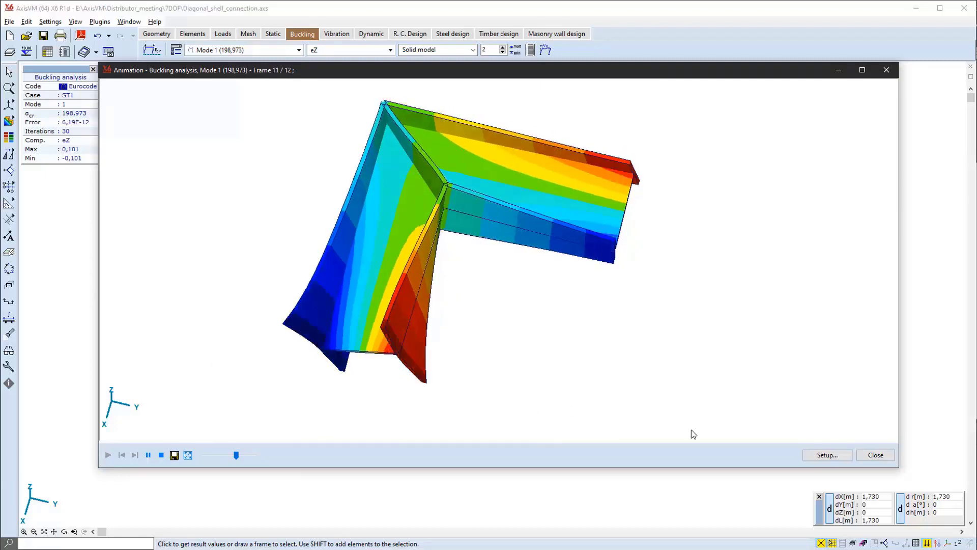
left_click(880, 459)
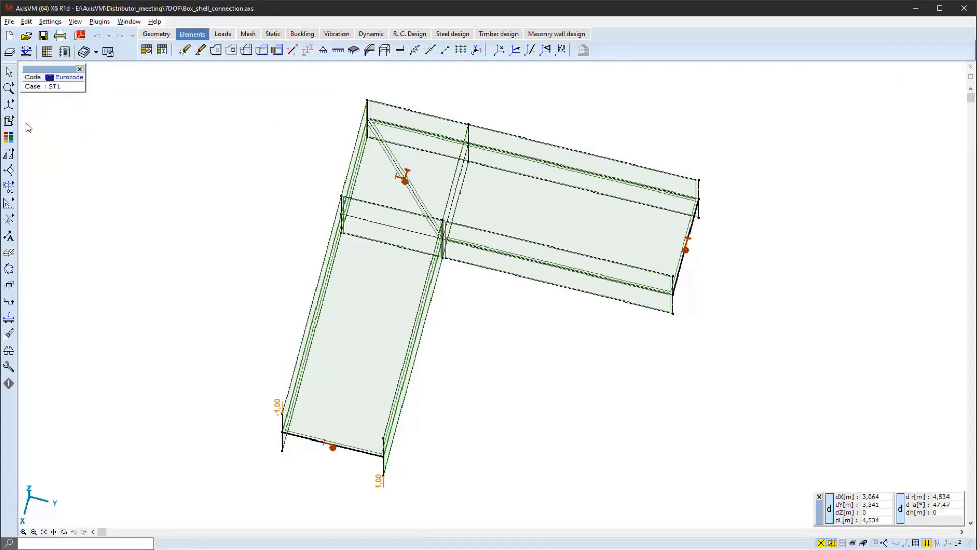
Step: Display buckling Mode 1 of the Box_shell_connection model and play its animation
left_click(303, 34)
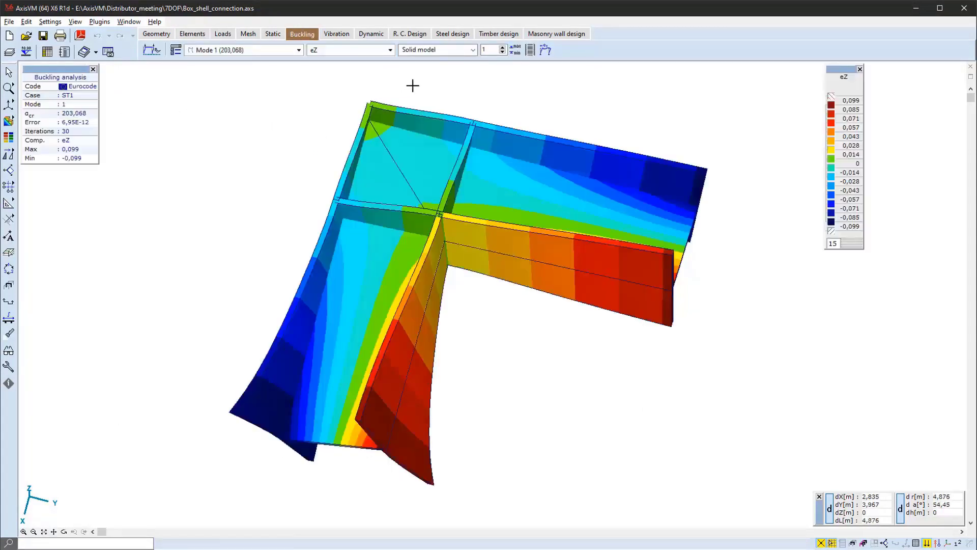
left_click(531, 50)
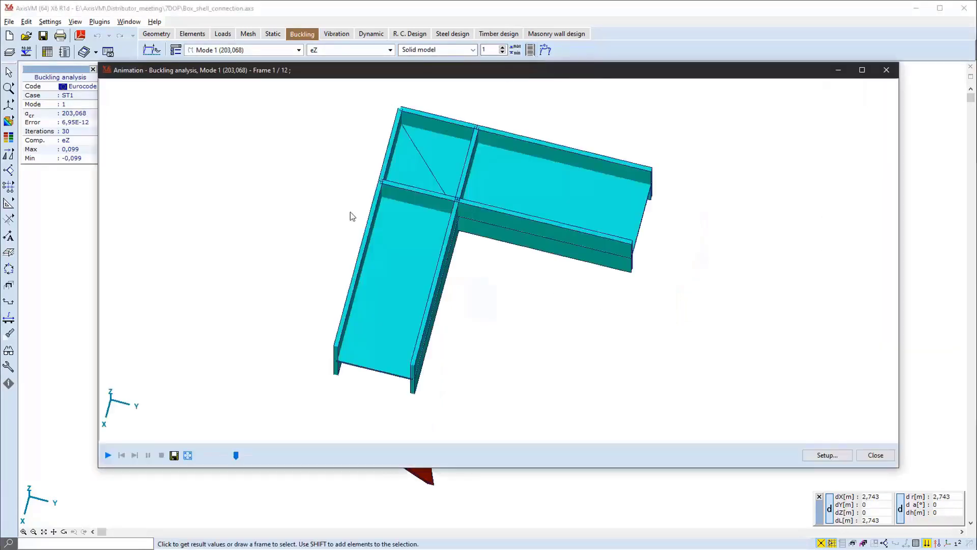
left_click(107, 456)
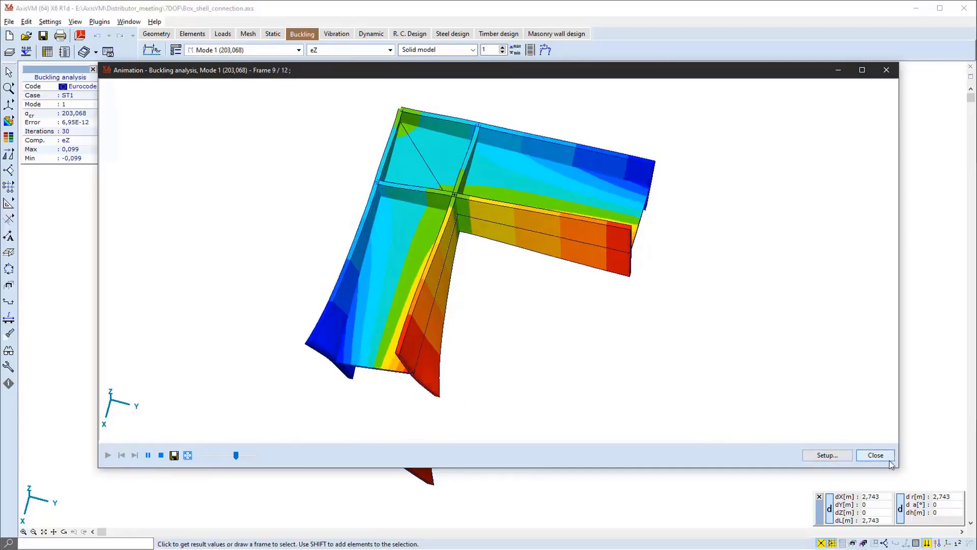
left_click(876, 455)
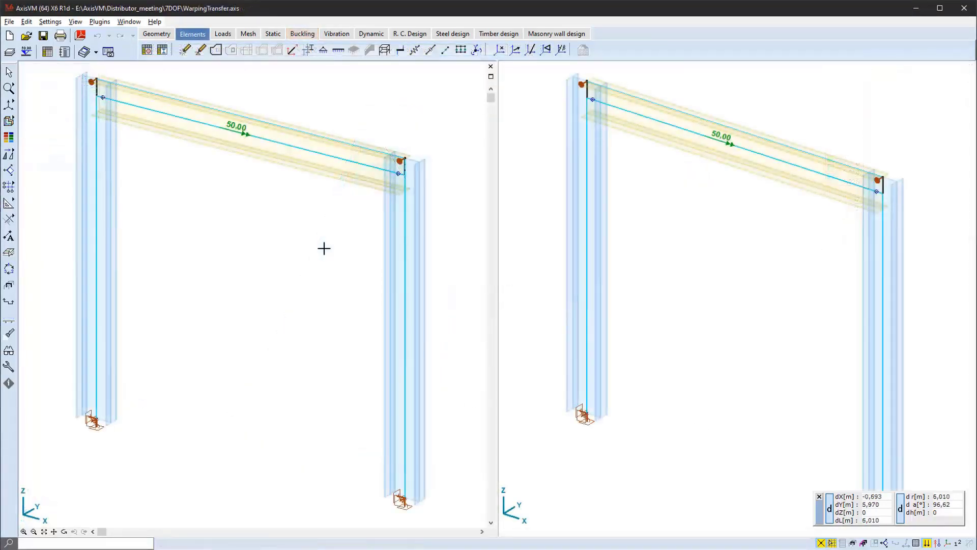
Step: Inspect the startpoint warping (ew) options in the first WarpingTransfer frame's beam end releases, keeping Semi-rigid
double_click(320, 138)
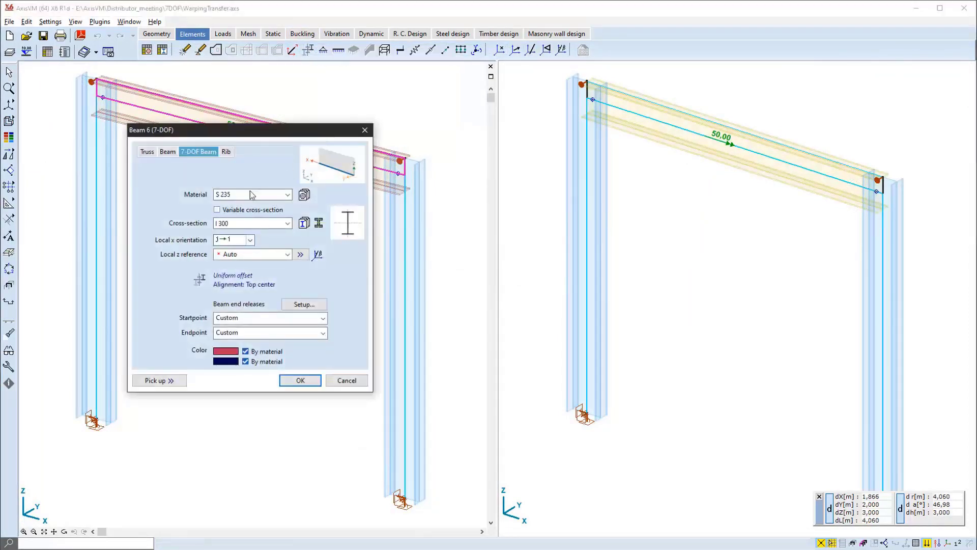
left_click(295, 307)
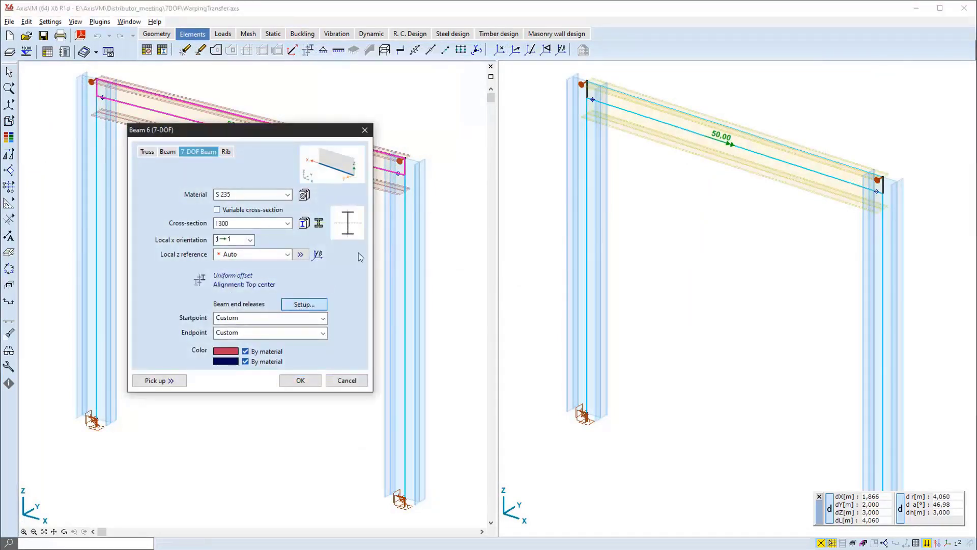
left_click_drag(418, 211, 145, 152)
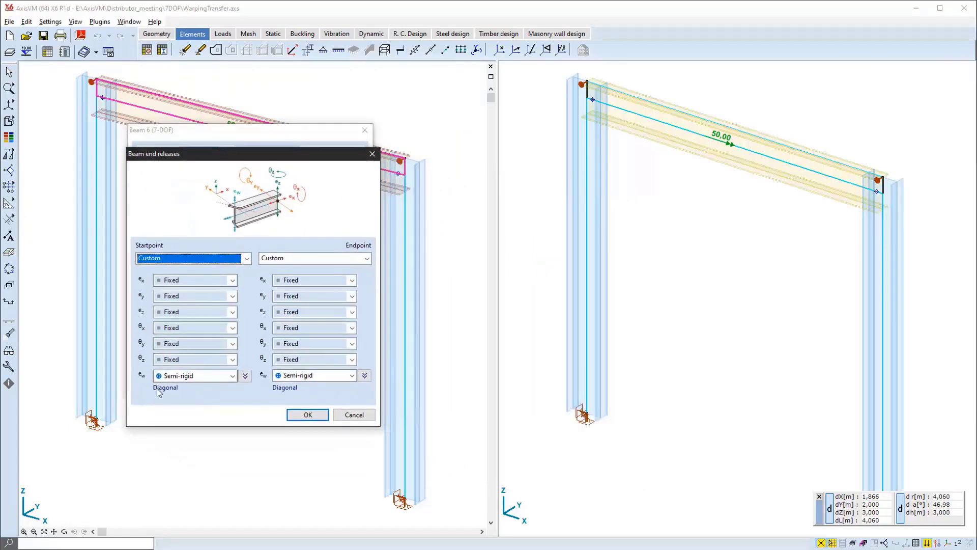
left_click(230, 377)
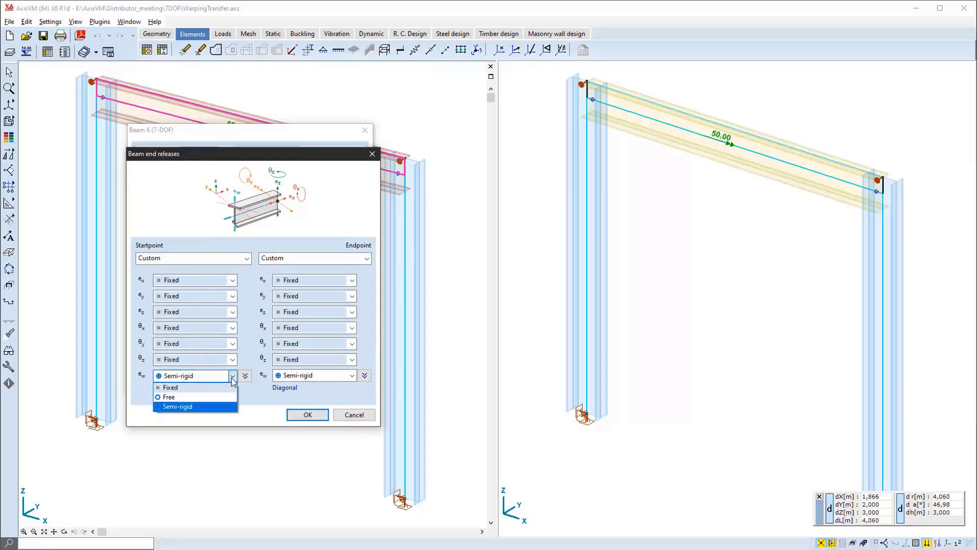
left_click(230, 379)
left_click(244, 377)
left_click(232, 375)
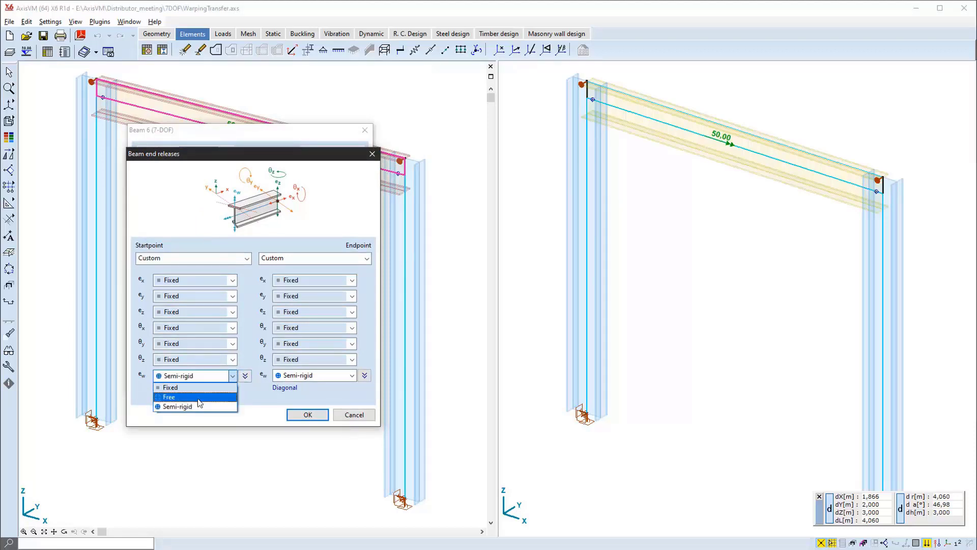
left_click(193, 404)
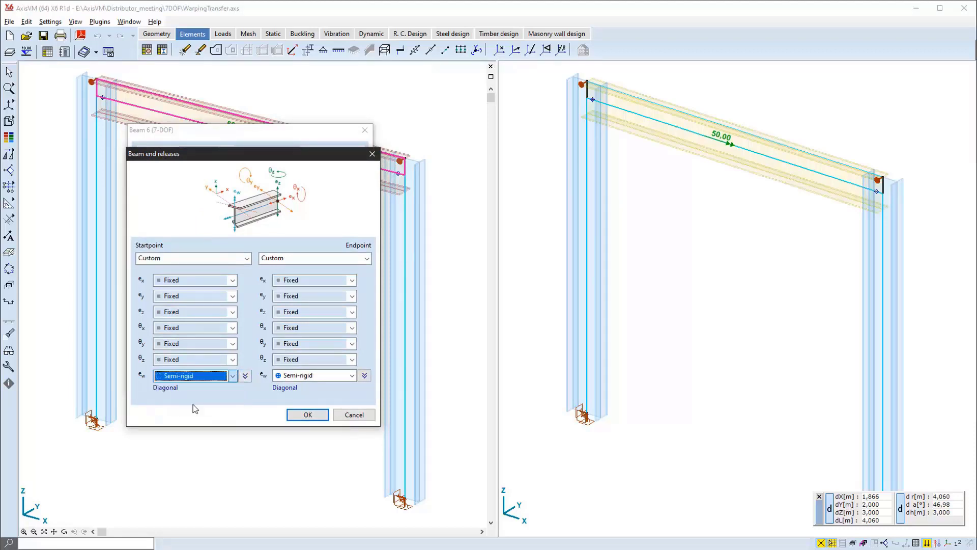
Step: Examine the WF factor of the Diagonal warping transmission spring, discarding any changes to the beam
left_click(157, 390)
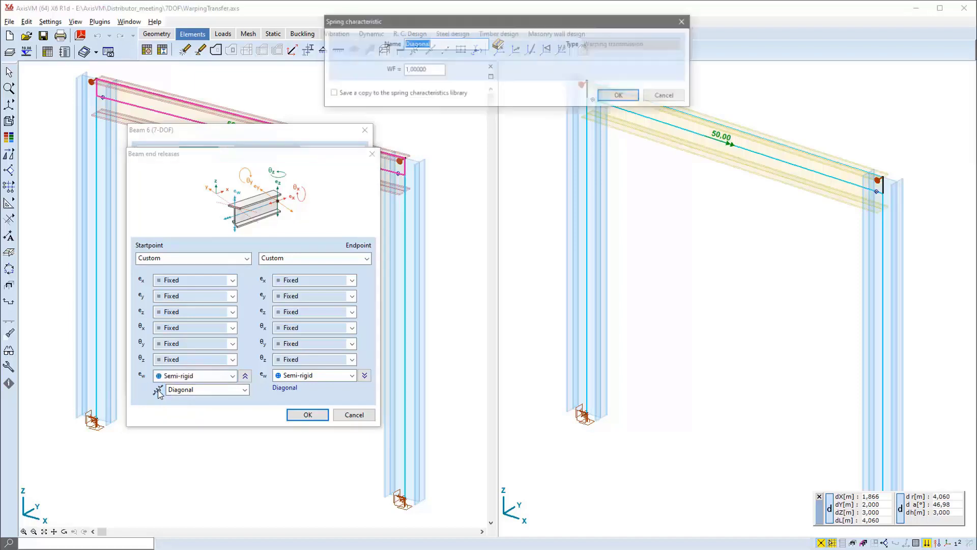
left_click_drag(450, 26, 225, 117)
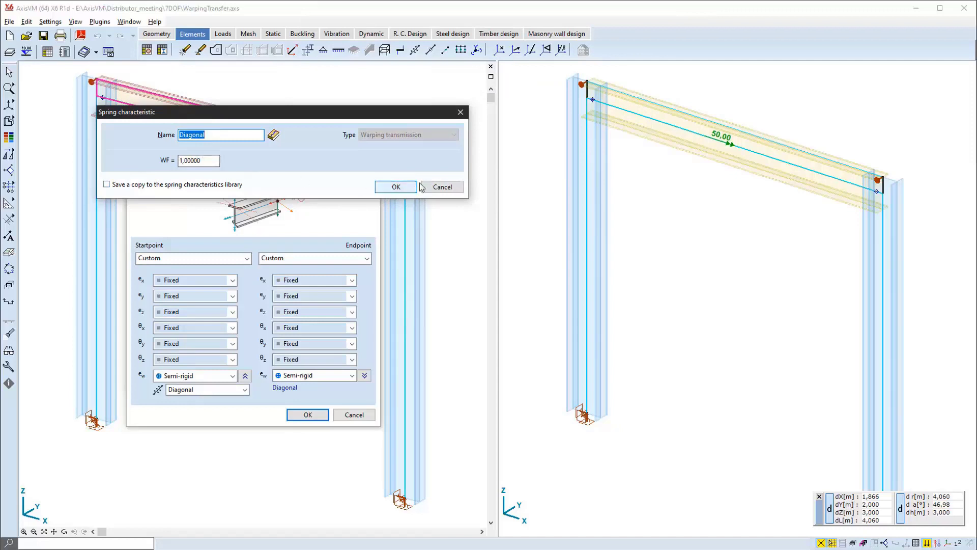
left_click(442, 187)
left_click(353, 415)
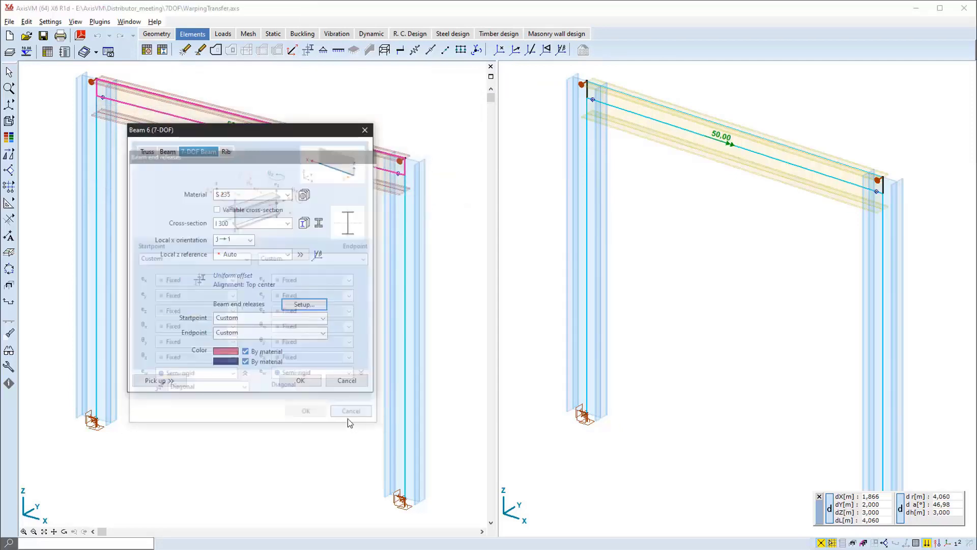
left_click(346, 380)
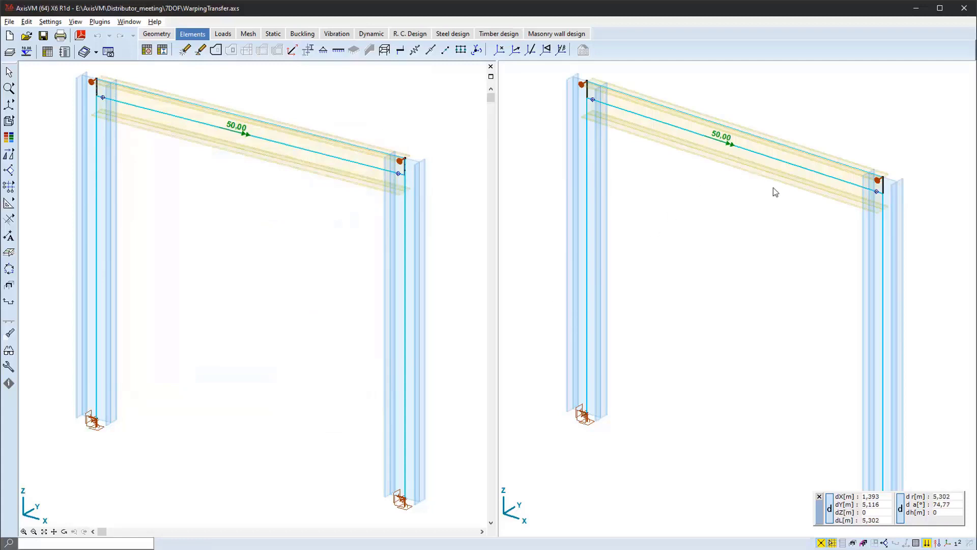
Step: Inspect the startpoint warping (ew) options in the second WarpingTransfer frame's 7-DOF beam end releases, keeping Semi-rigid
left_click(727, 100)
left_click_drag(754, 199, 715, 122)
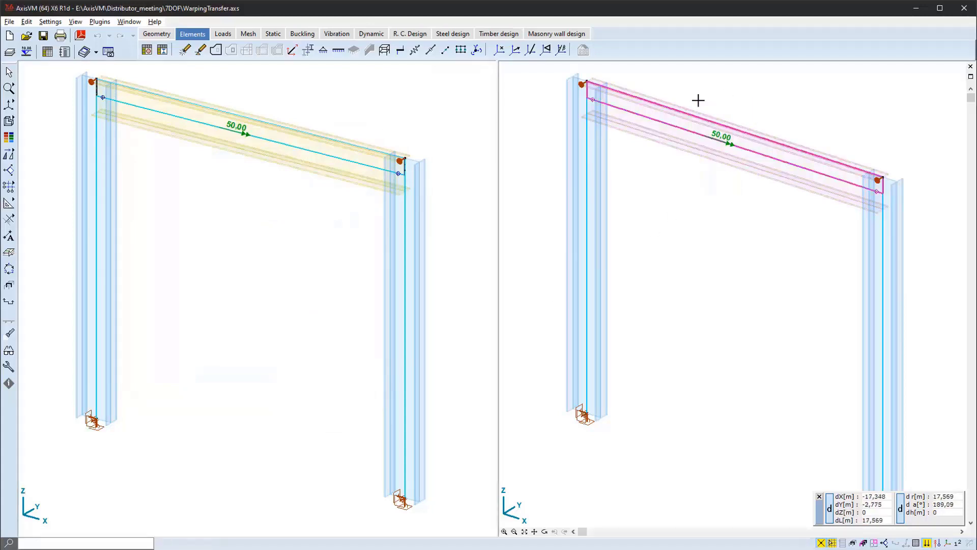
left_click(292, 49)
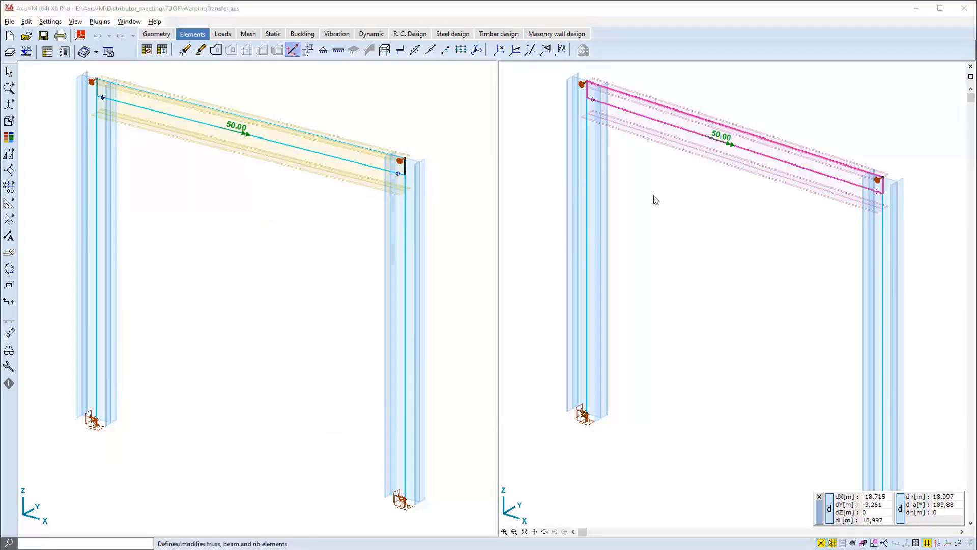
left_click_drag(321, 135, 803, 188)
left_click(783, 360)
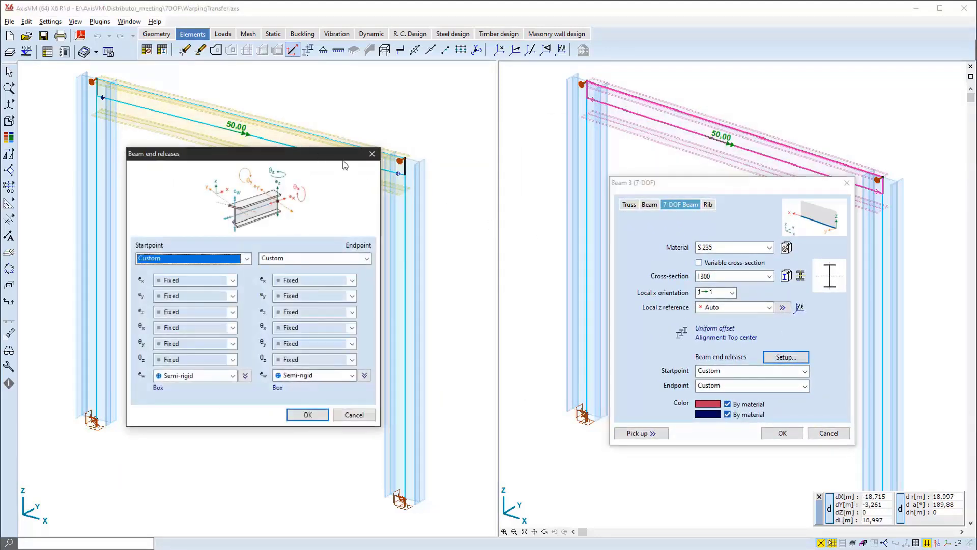
left_click_drag(345, 165, 825, 194)
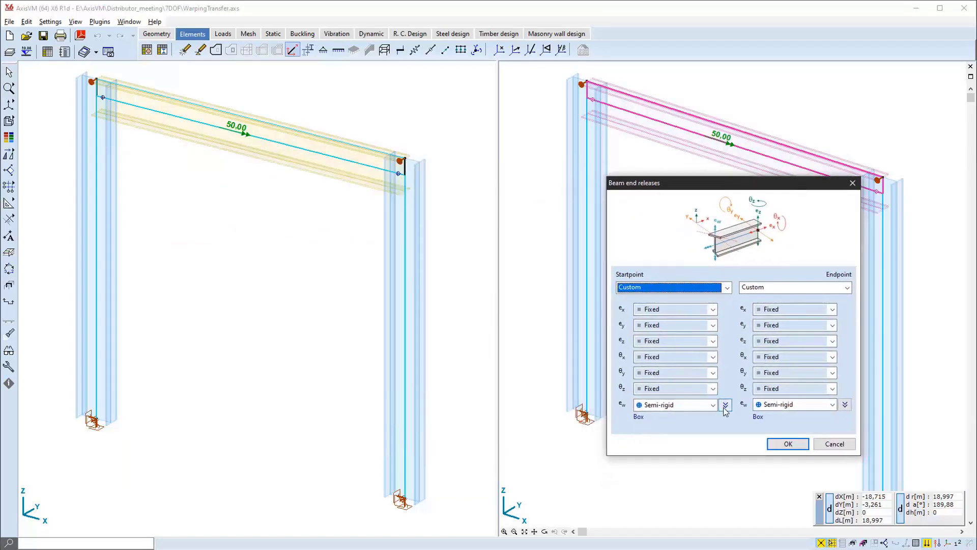
left_click(677, 405)
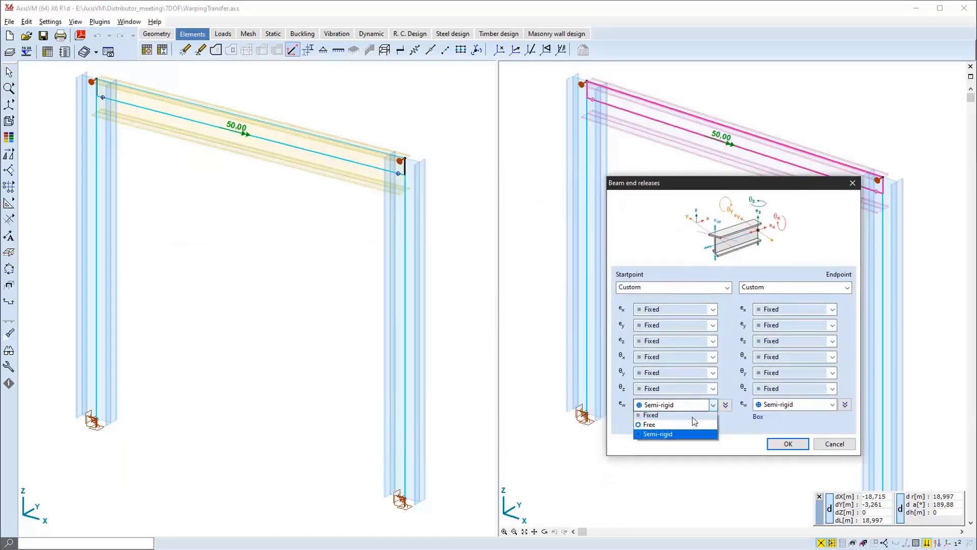
left_click(656, 433)
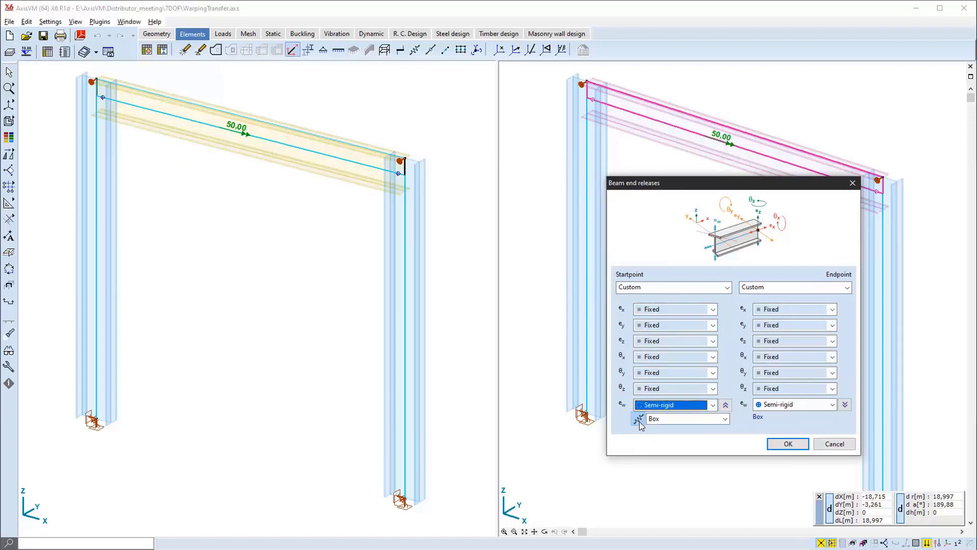
Step: Examine the WF factor of the Box warping transmission spring, discarding any changes to the second frame's beam
left_click(640, 421)
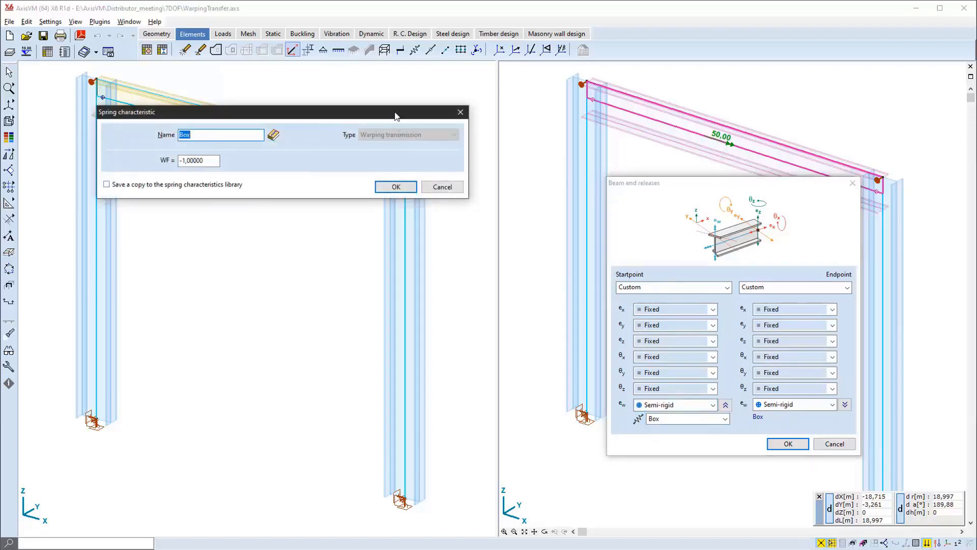
left_click_drag(396, 116, 855, 235)
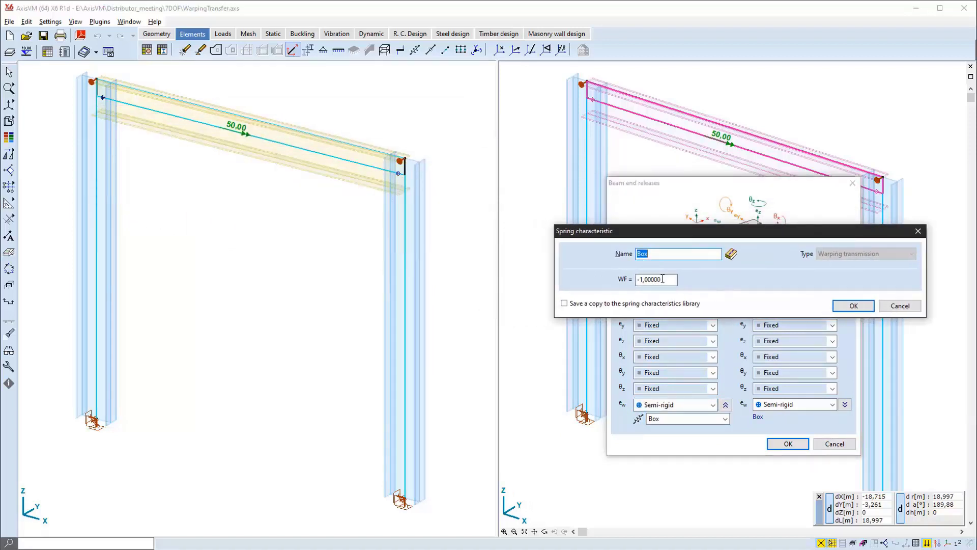
left_click_drag(663, 279, 643, 280)
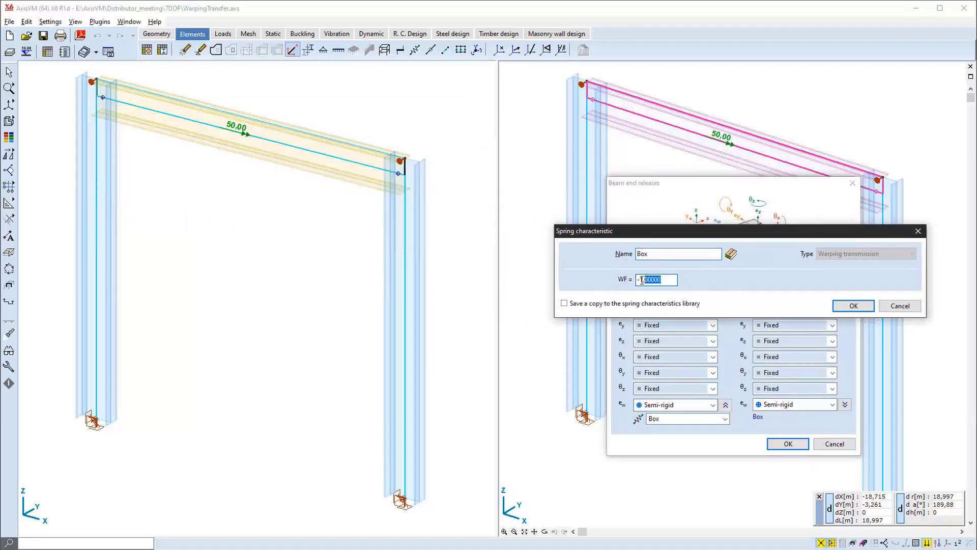
left_click(898, 306)
left_click(830, 441)
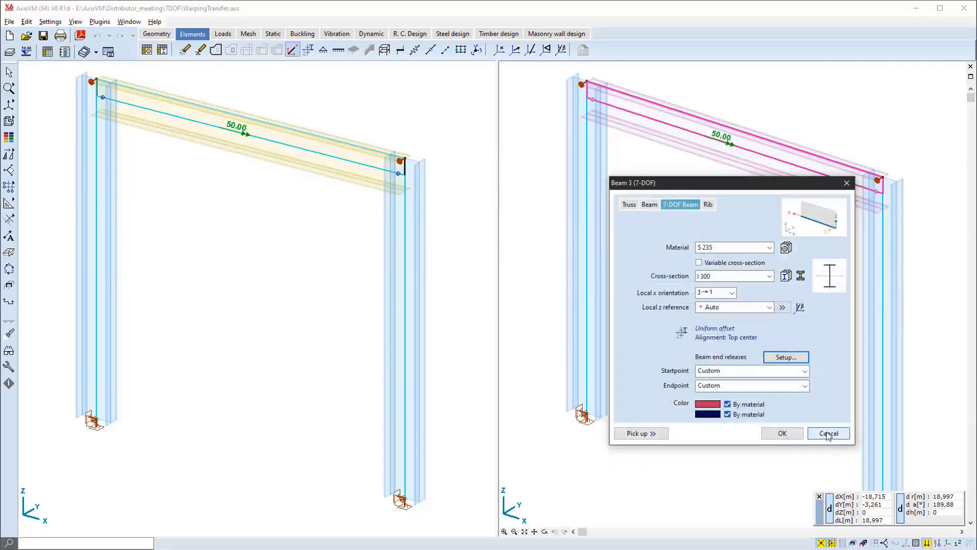
left_click(831, 496)
Step: Switch to the buckling results of the two WarpingTransfer frames
left_click(274, 35)
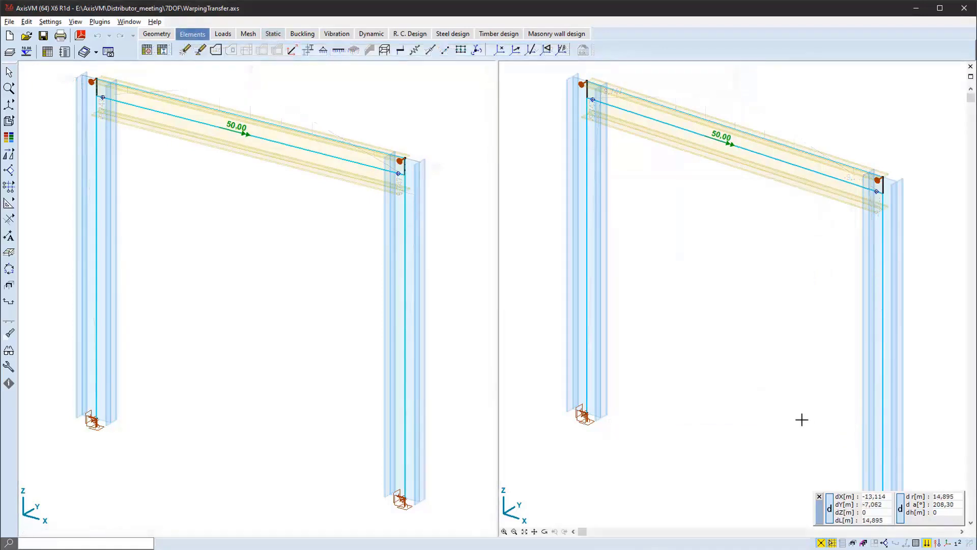
left_click(311, 37)
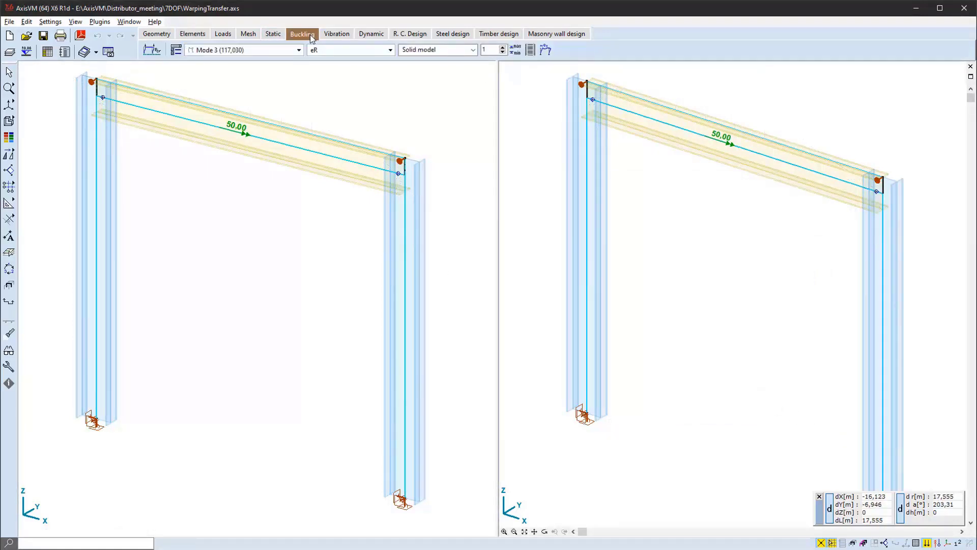